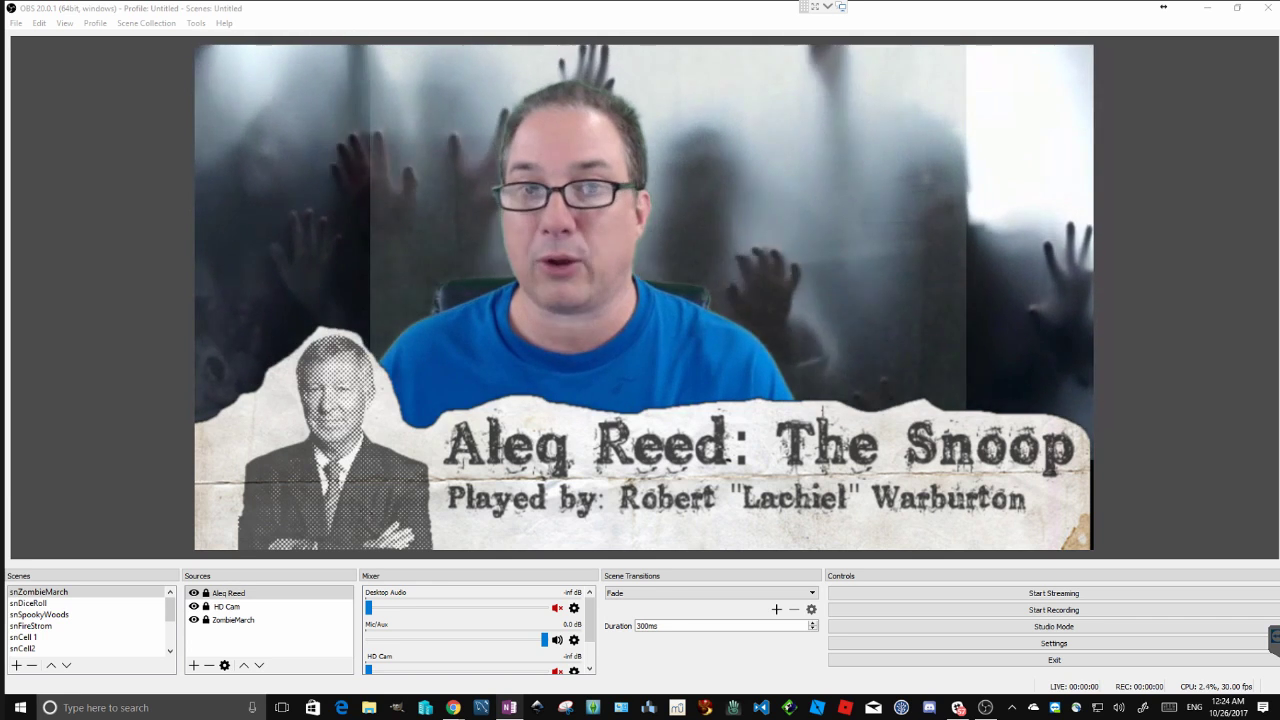
Preview the snDiceRoll, snSpookyWoods and snFireStrom scenes, continuing down the scene list to snCorador3.
left_click(29, 603)
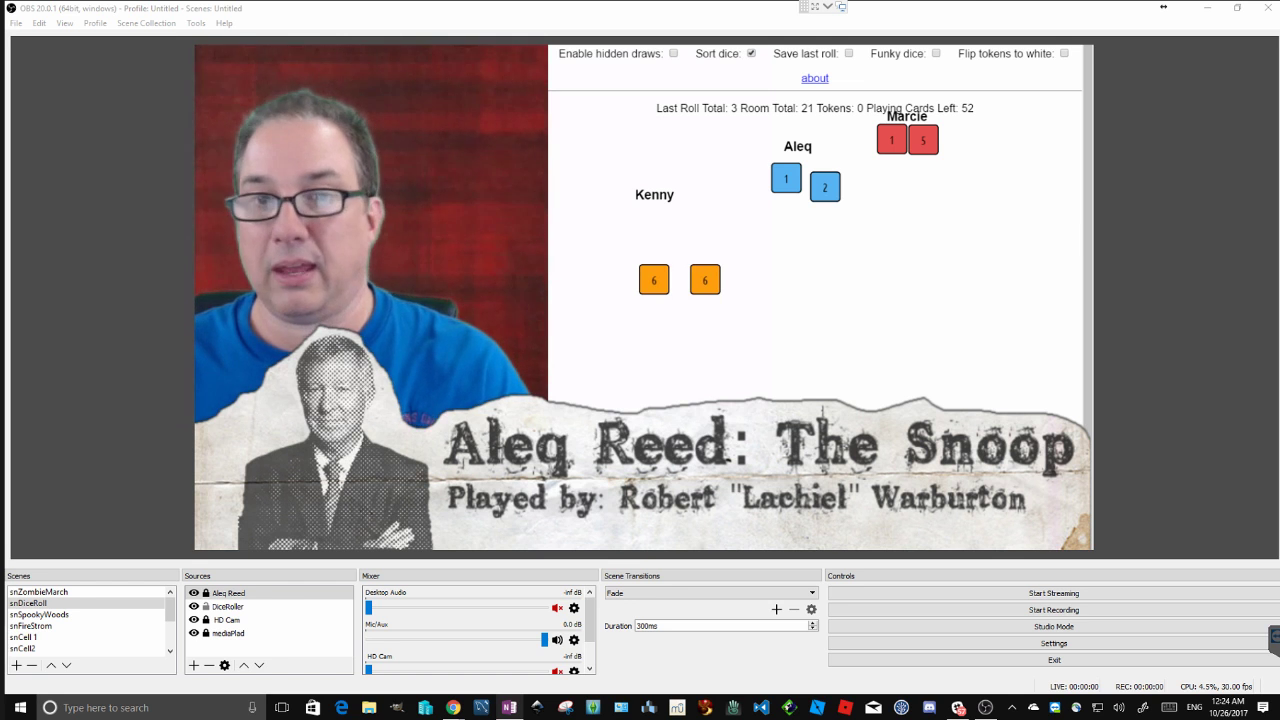
left_click(39, 615)
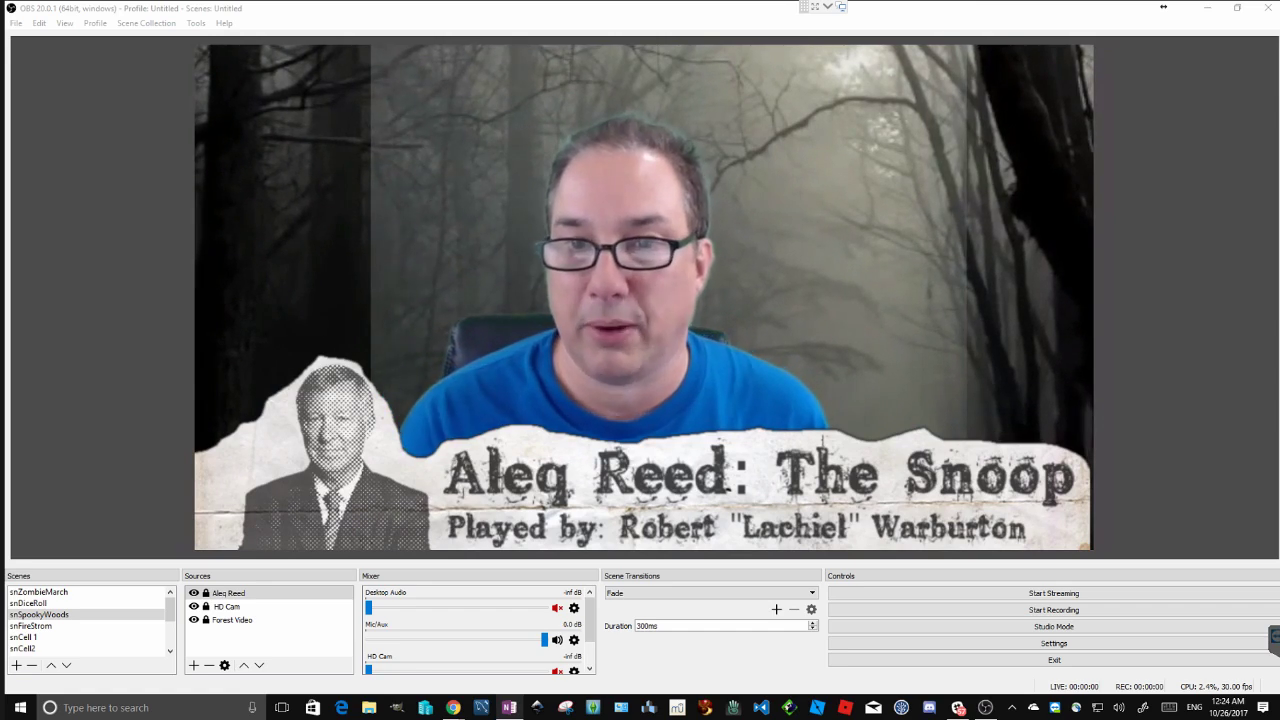
left_click(31, 626)
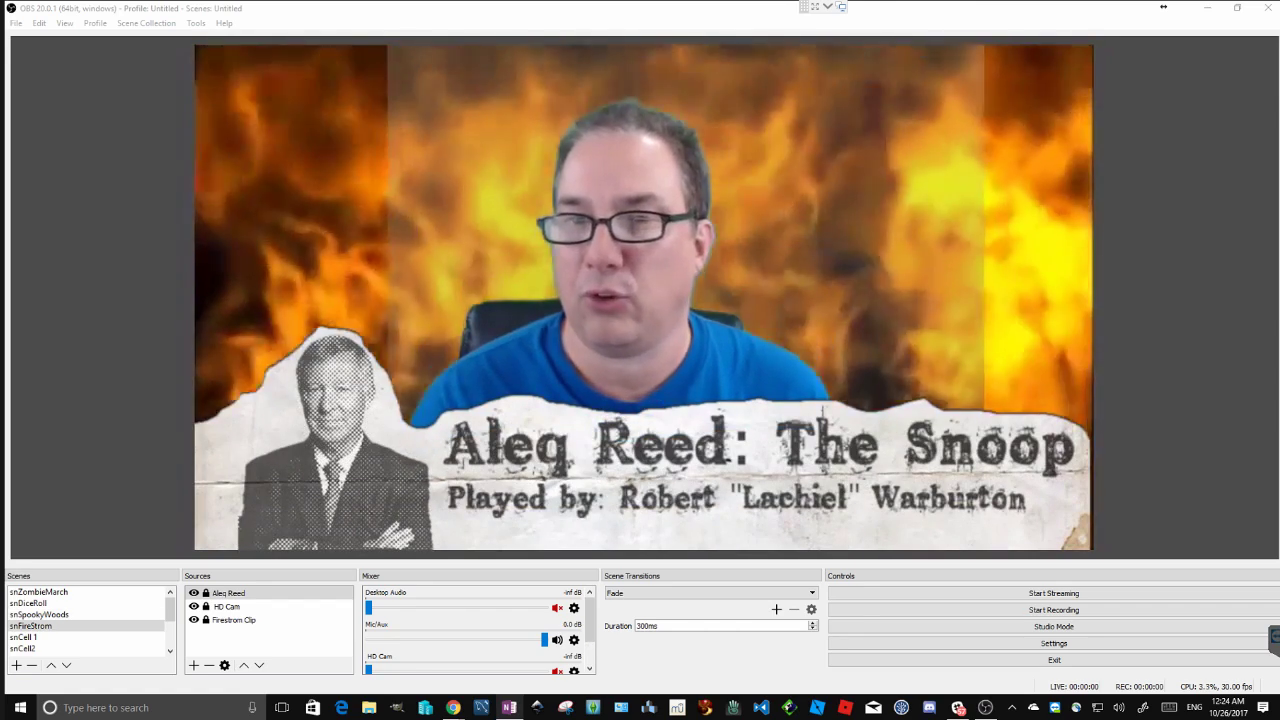
left_click(30, 648)
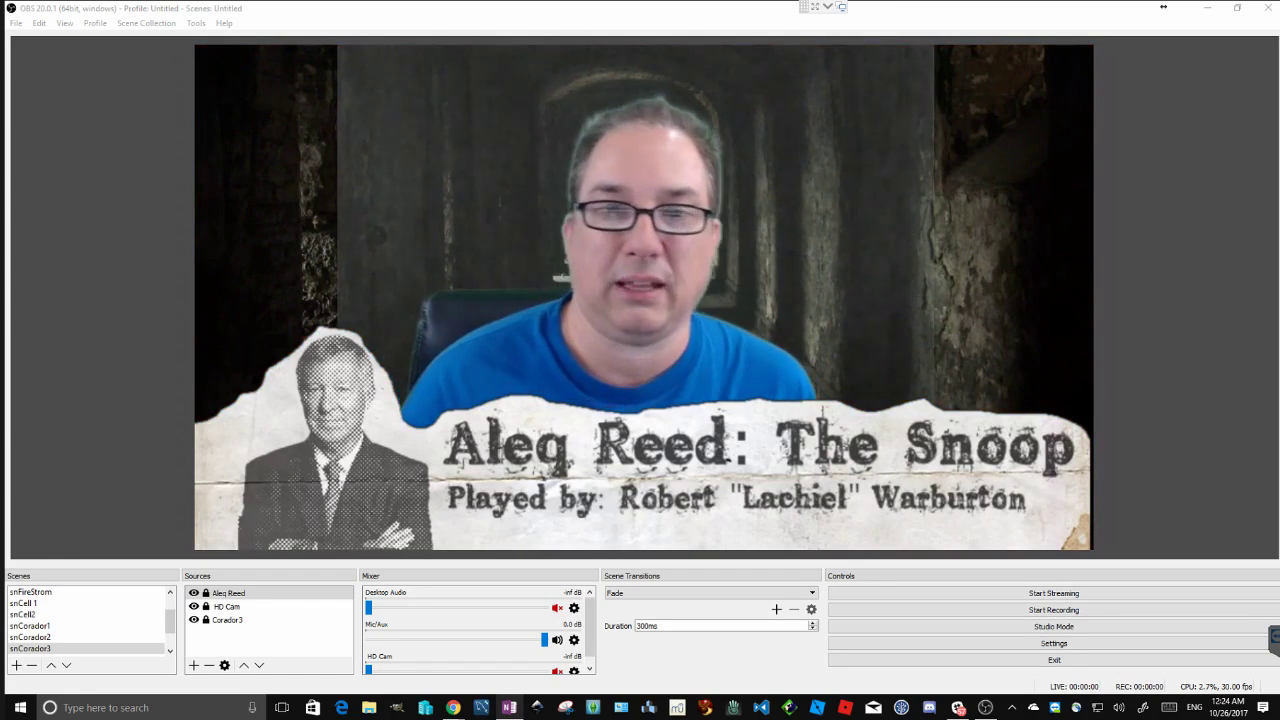
Step back through the corridor and cell scenes to snCell 1, then return to snCorador2.
key("Up")
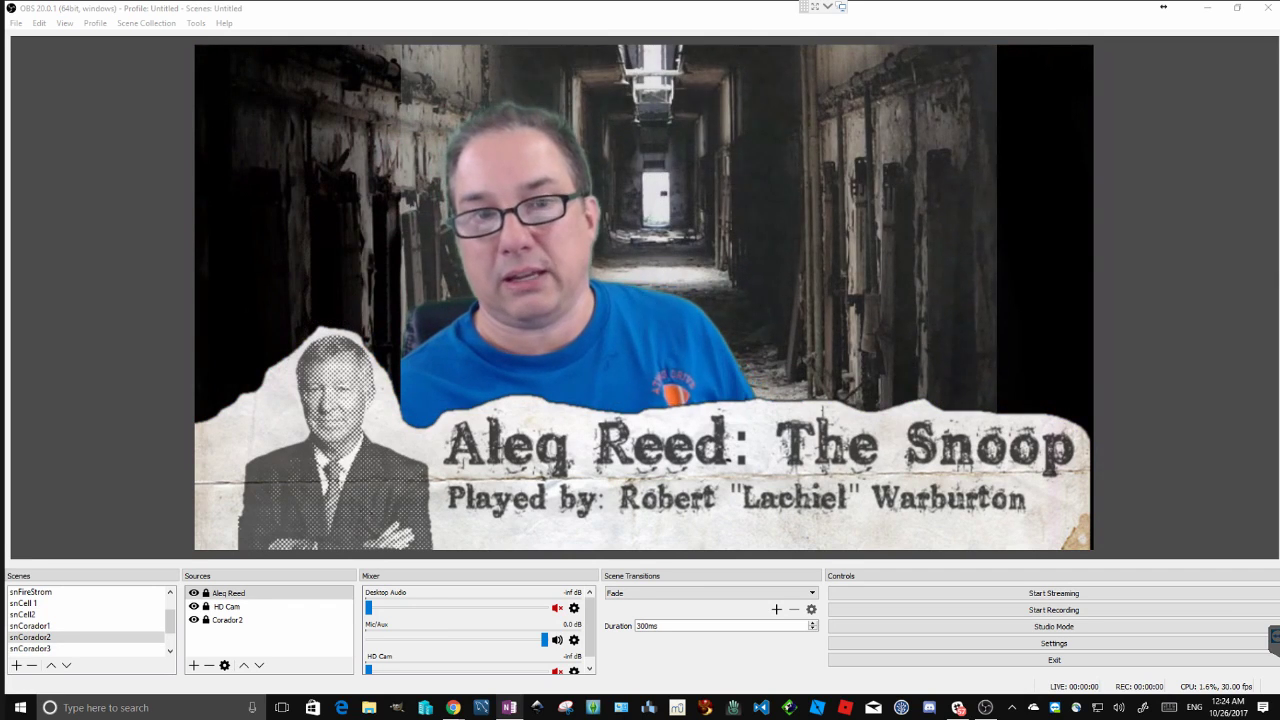
key("Up")
key("Up")
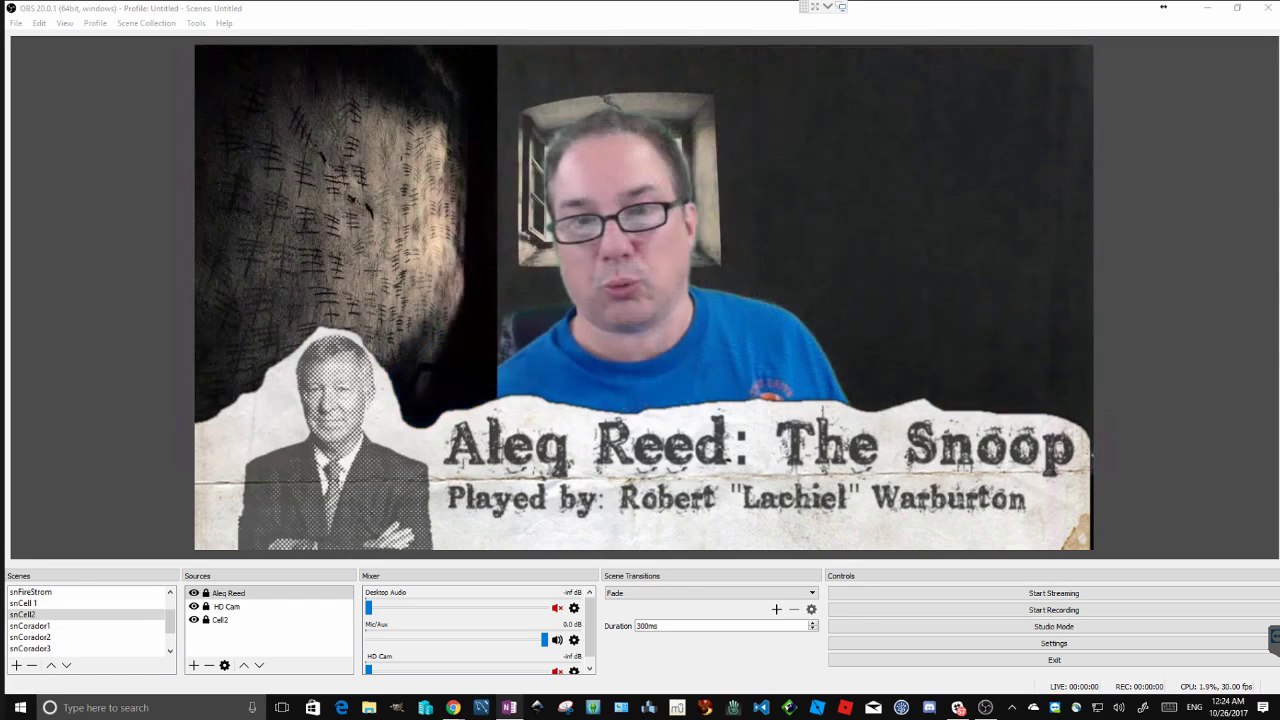
key("Up")
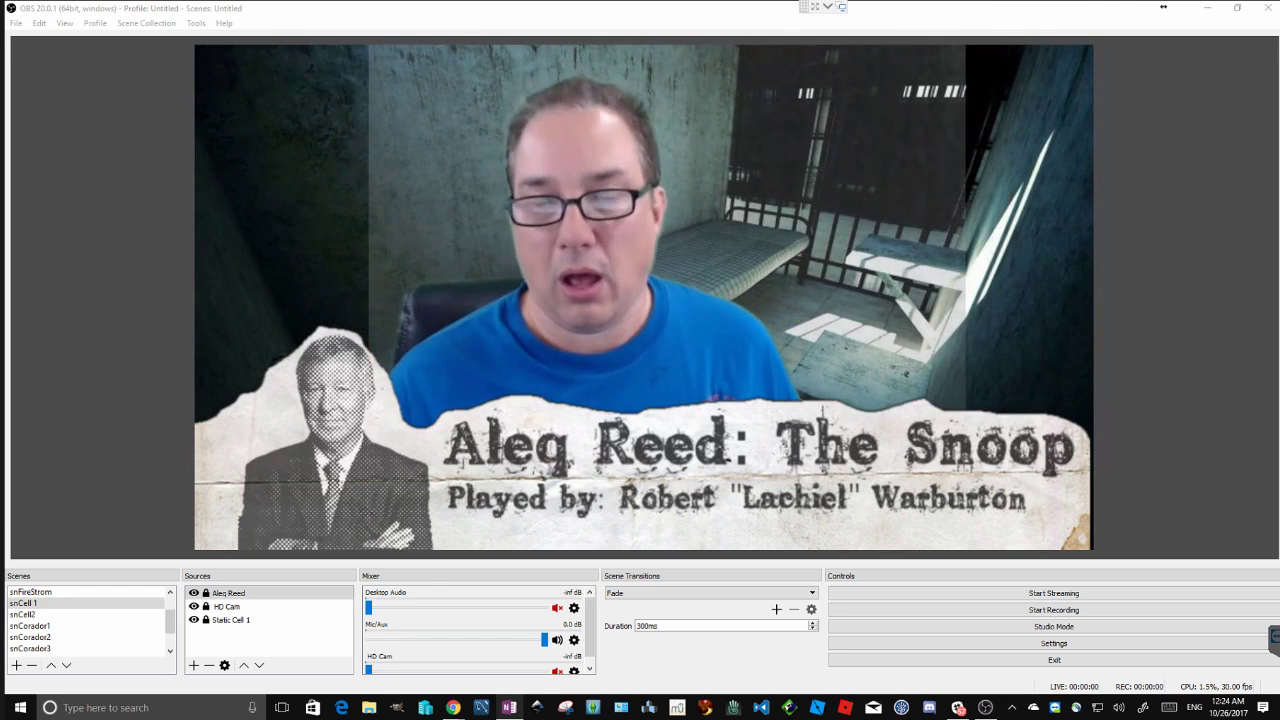
key("Down")
key("Down")
key("Down")
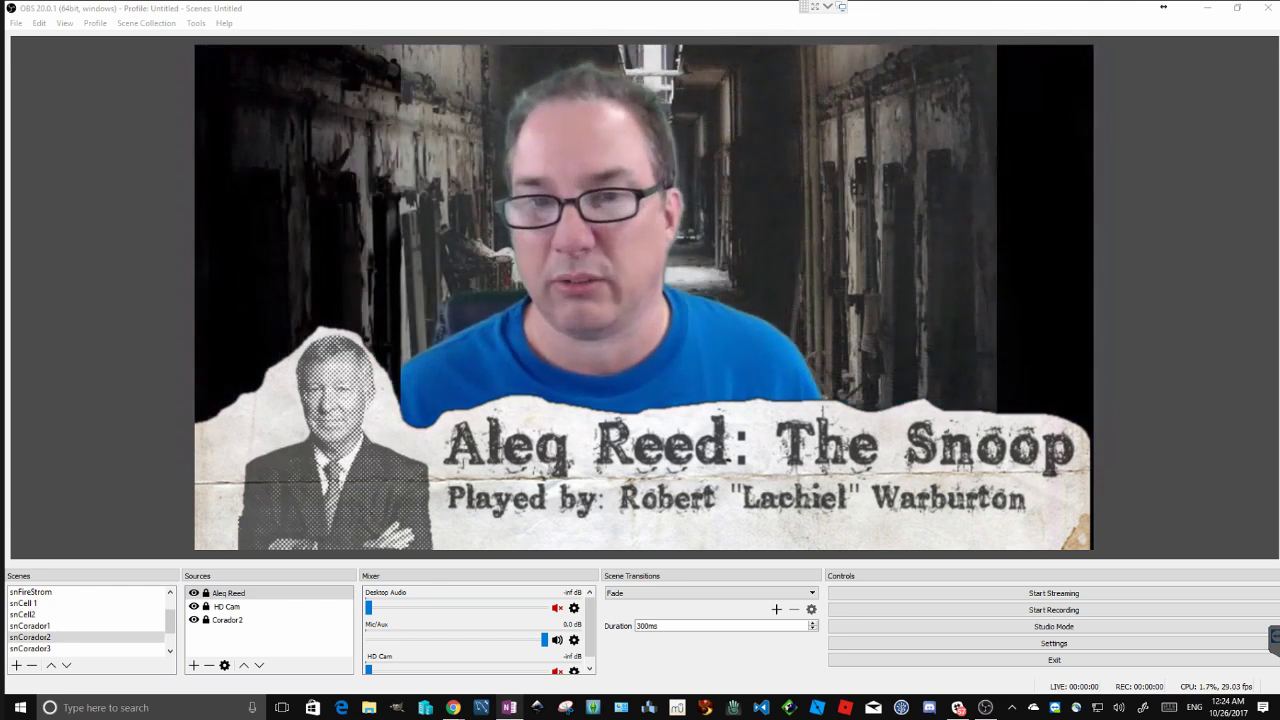
Step back up the scene list from snCorador2 through snDiceRoll to snZombieMarch.
key("Up")
key("Up")
key("Up")
key("Up")
key("Up")
key("Up")
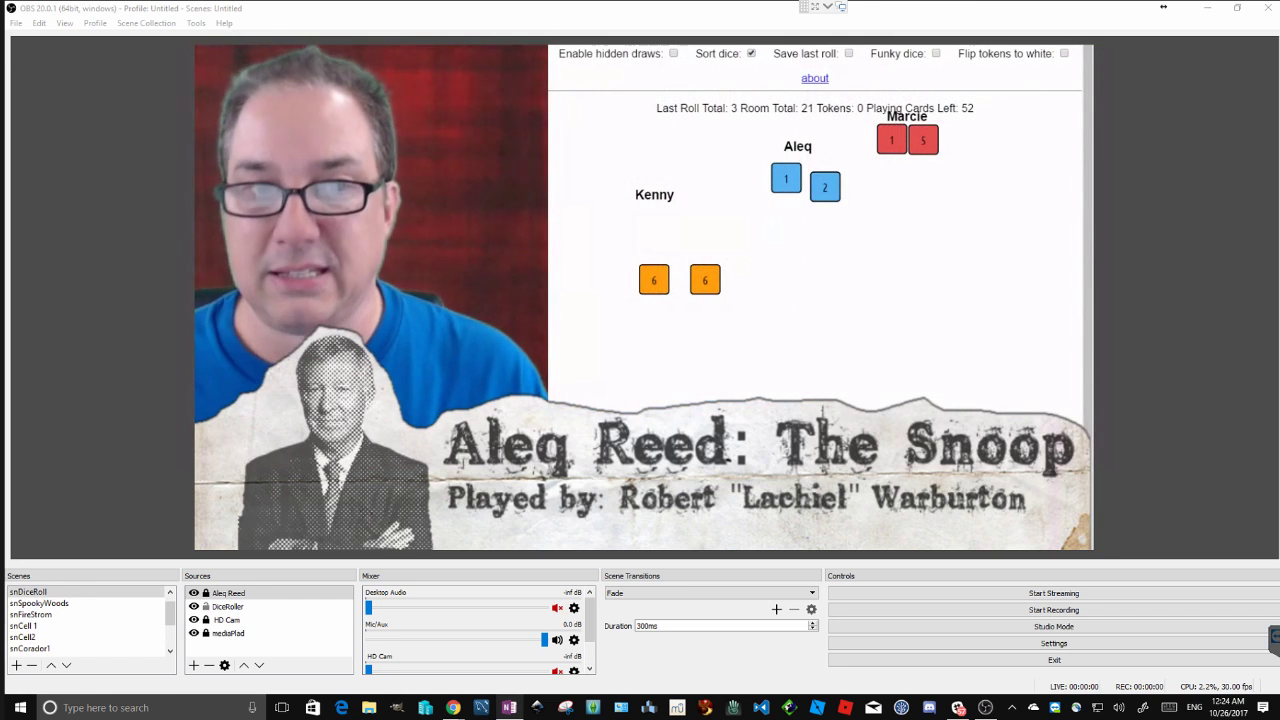
key("Up")
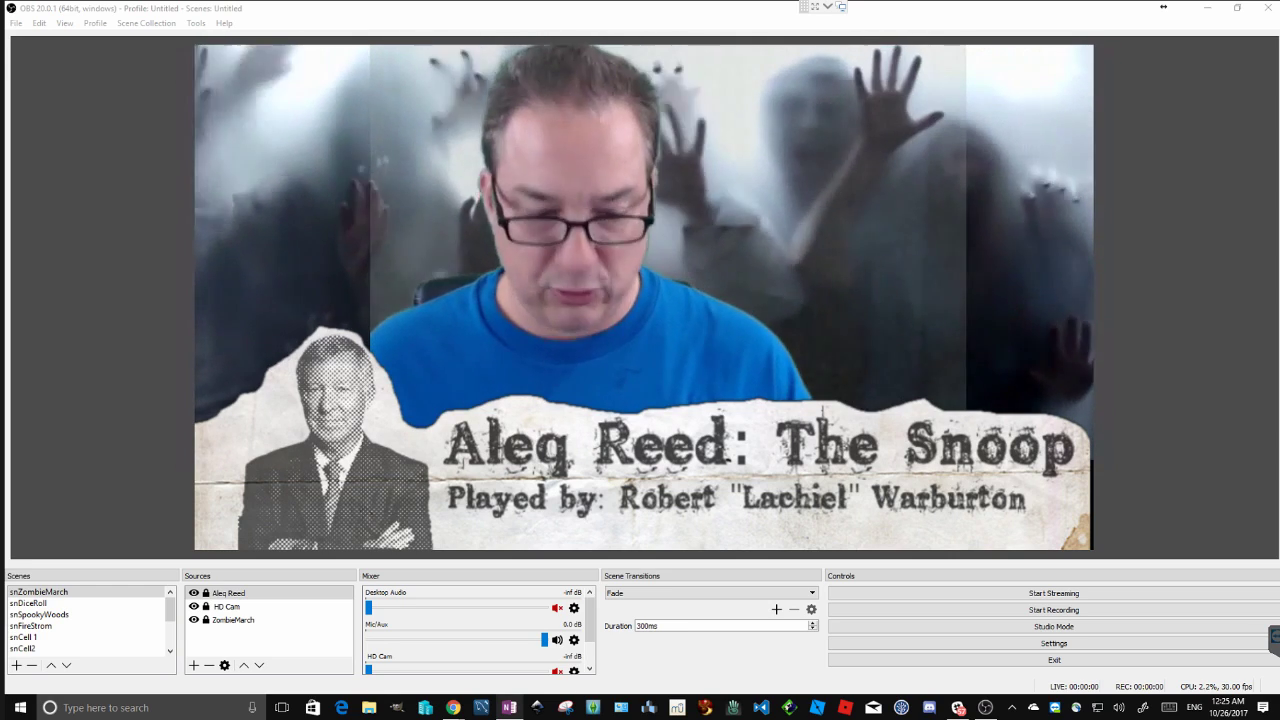
Switch to the snFireStrom scene, then advance through the cell scenes to snCorador1.
left_click(31, 626)
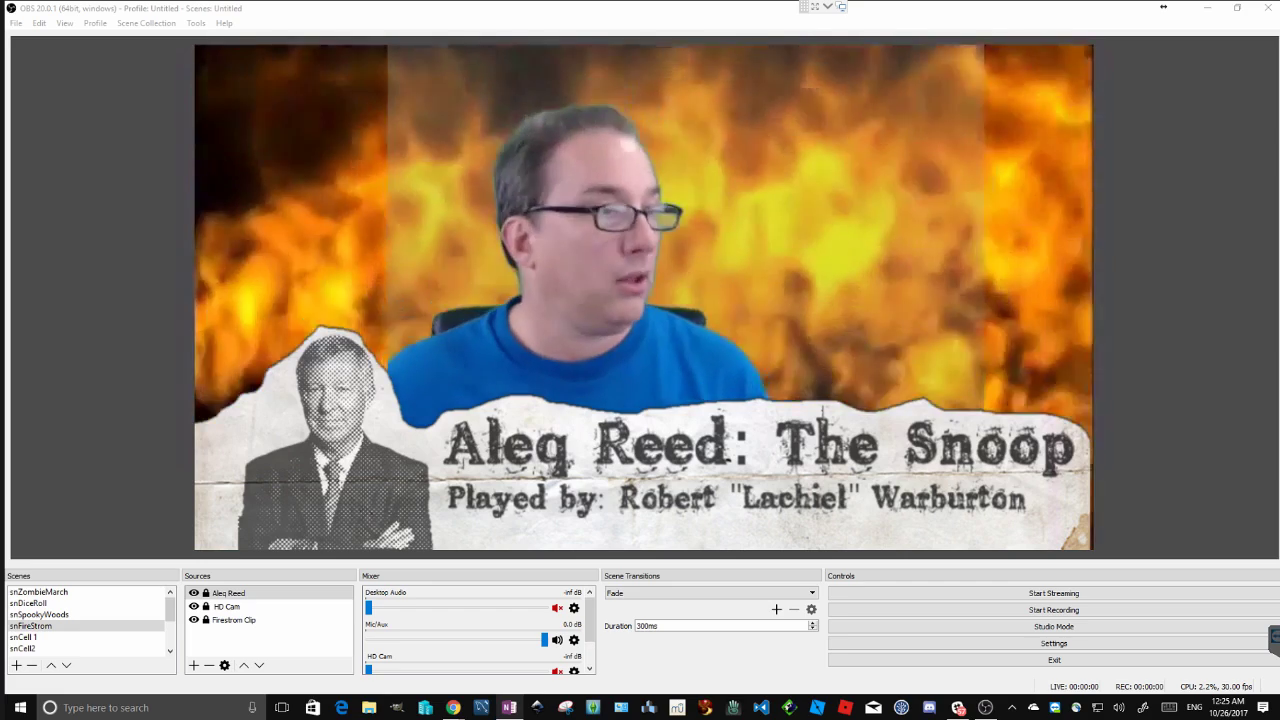
key("Down")
key("Down")
key("Down")
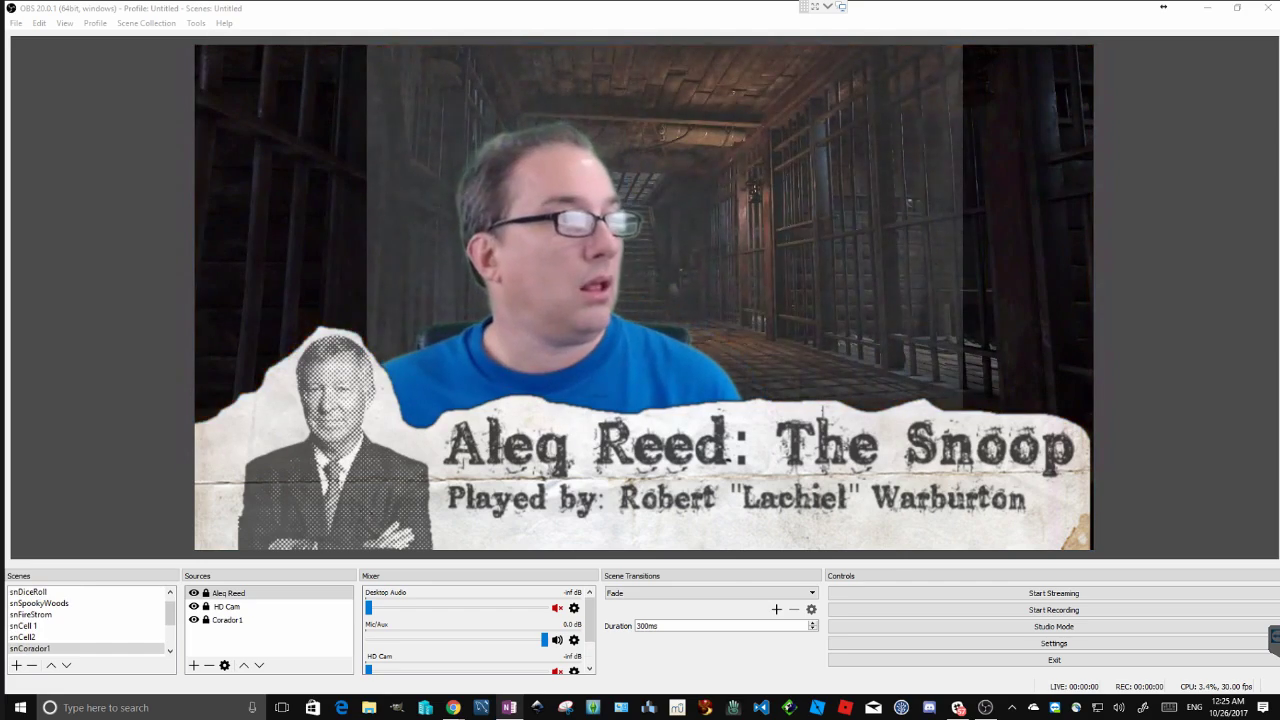
Bring up the obsproject.com browser window full screen and reveal the OBS Studio download options for each operating system.
left_click_drag(4, 155, 502, 75)
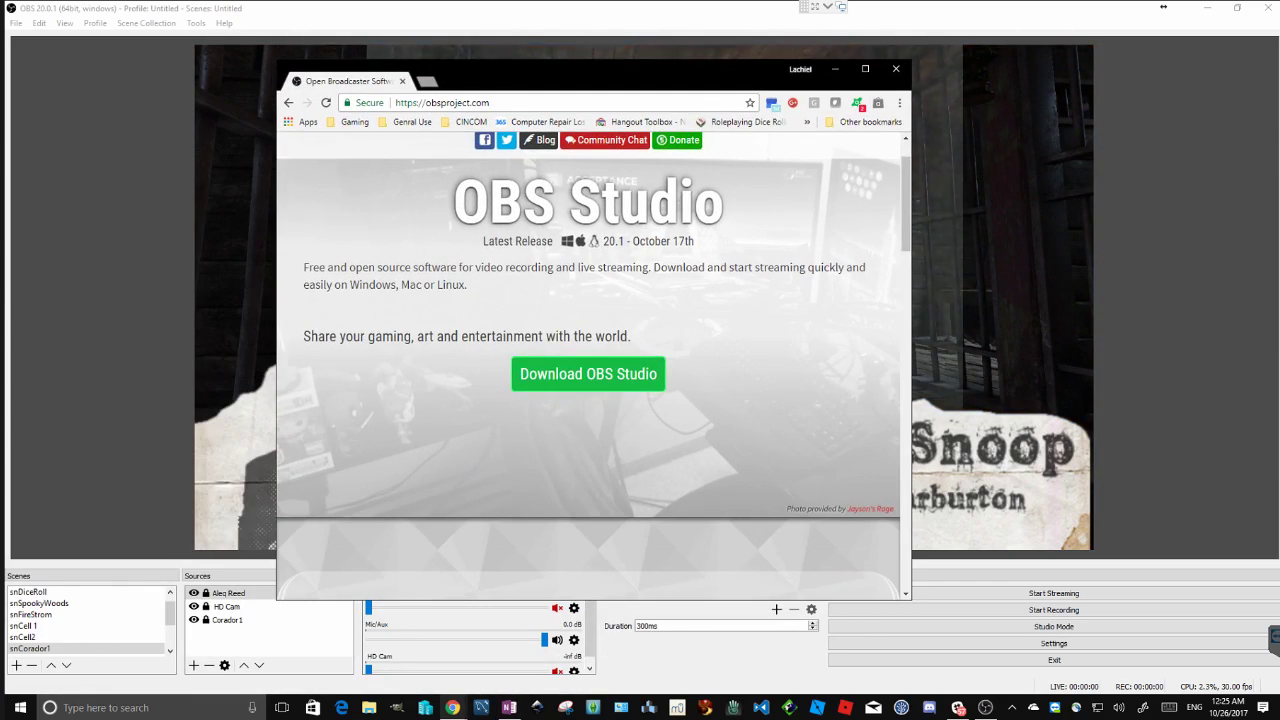
left_click(865, 69)
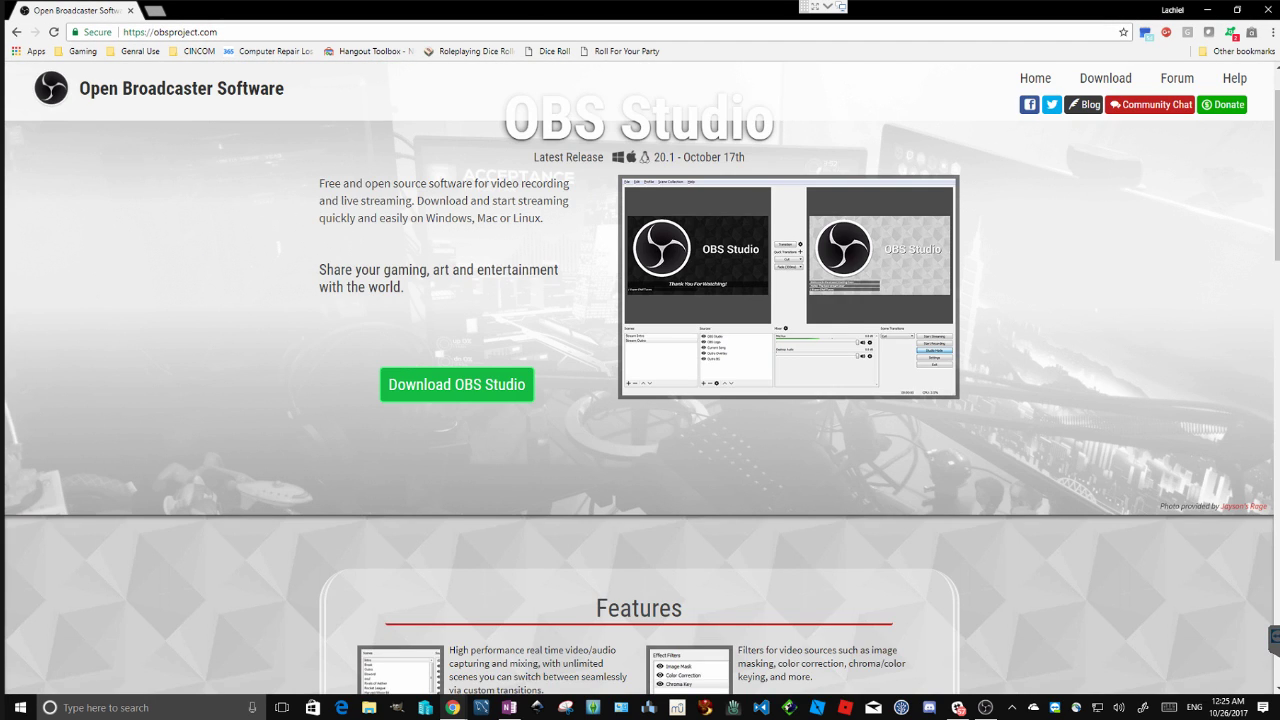
scroll(640, 384, "up", 1)
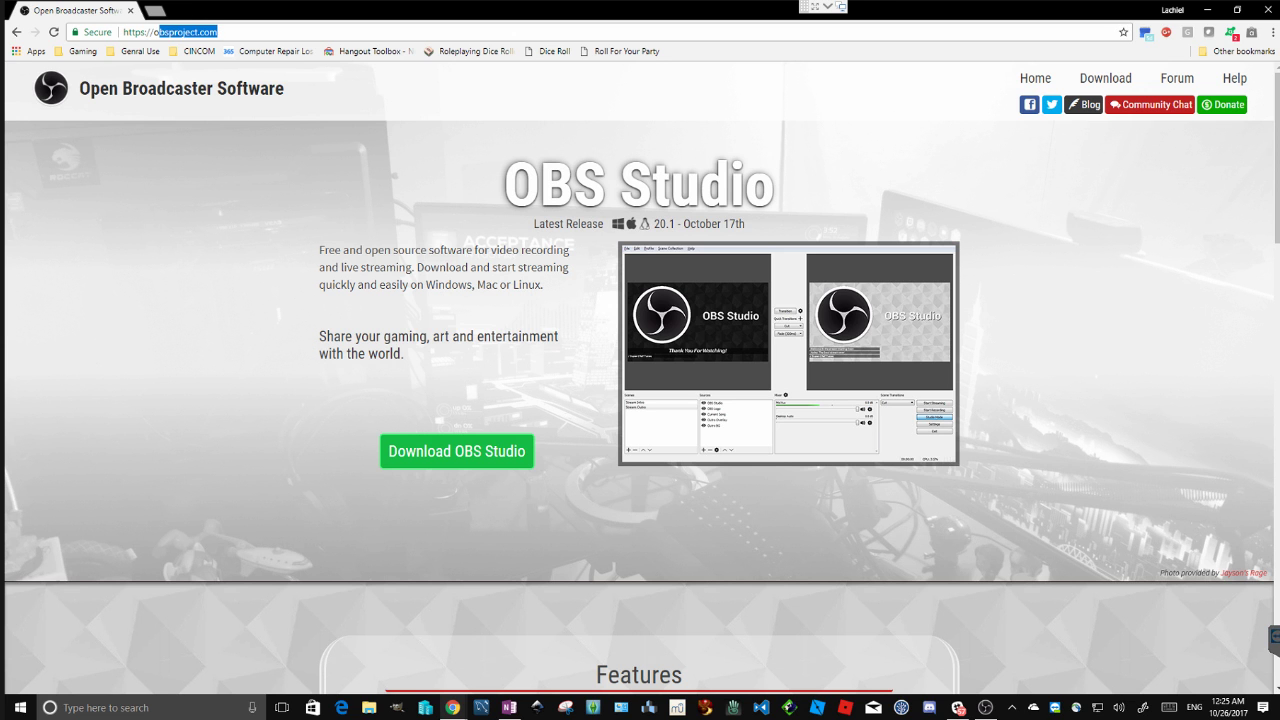
scroll(640, 384, "down", 3)
scroll(640, 384, "up", 3)
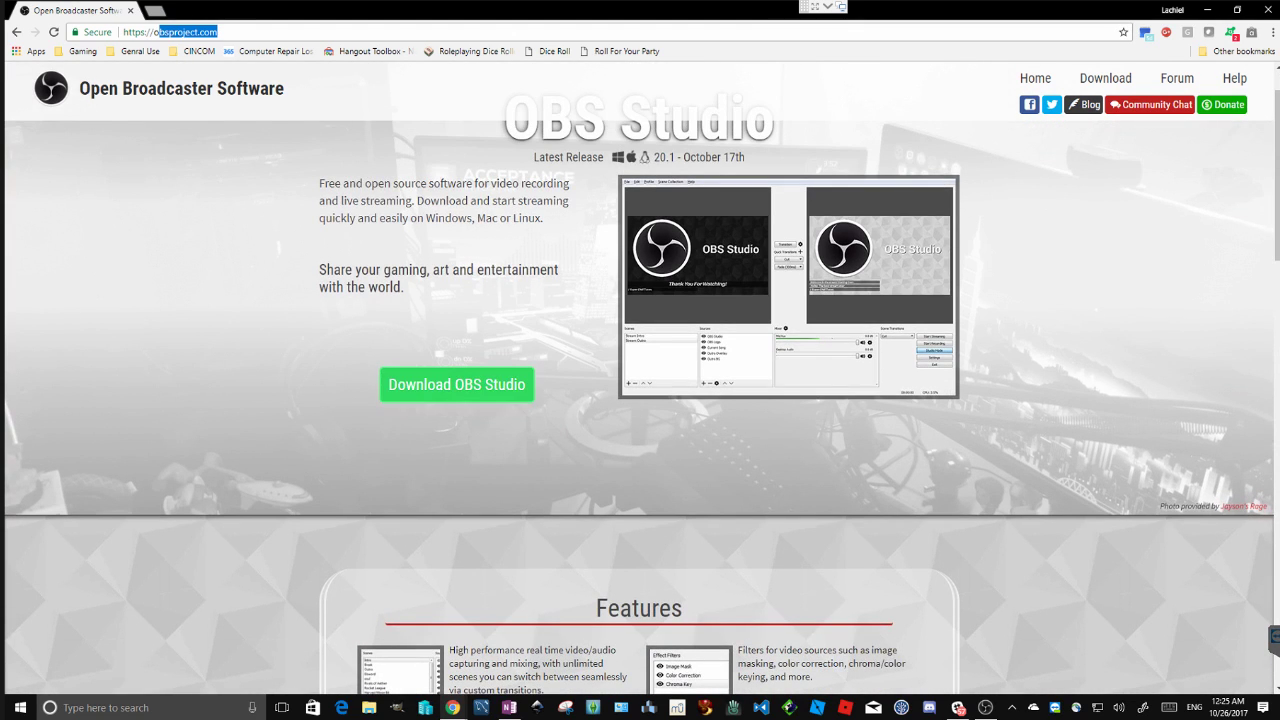
left_click(456, 384)
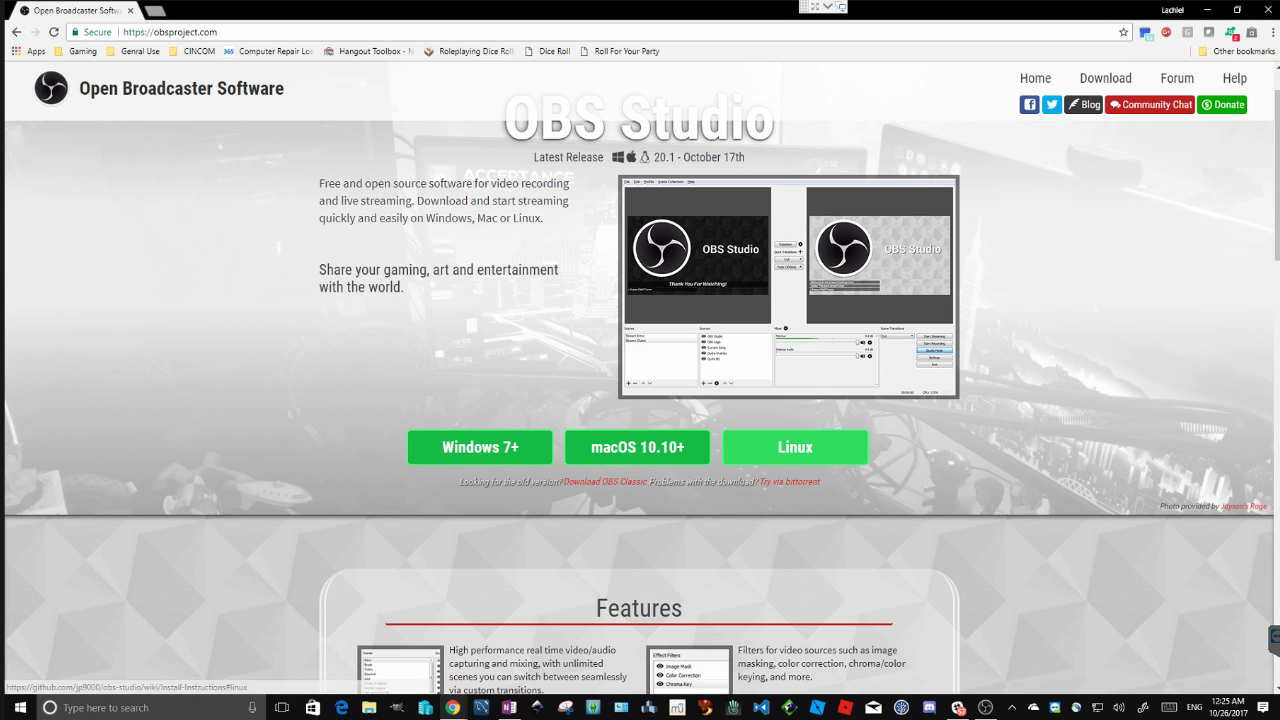
scroll(640, 384, "up", 1)
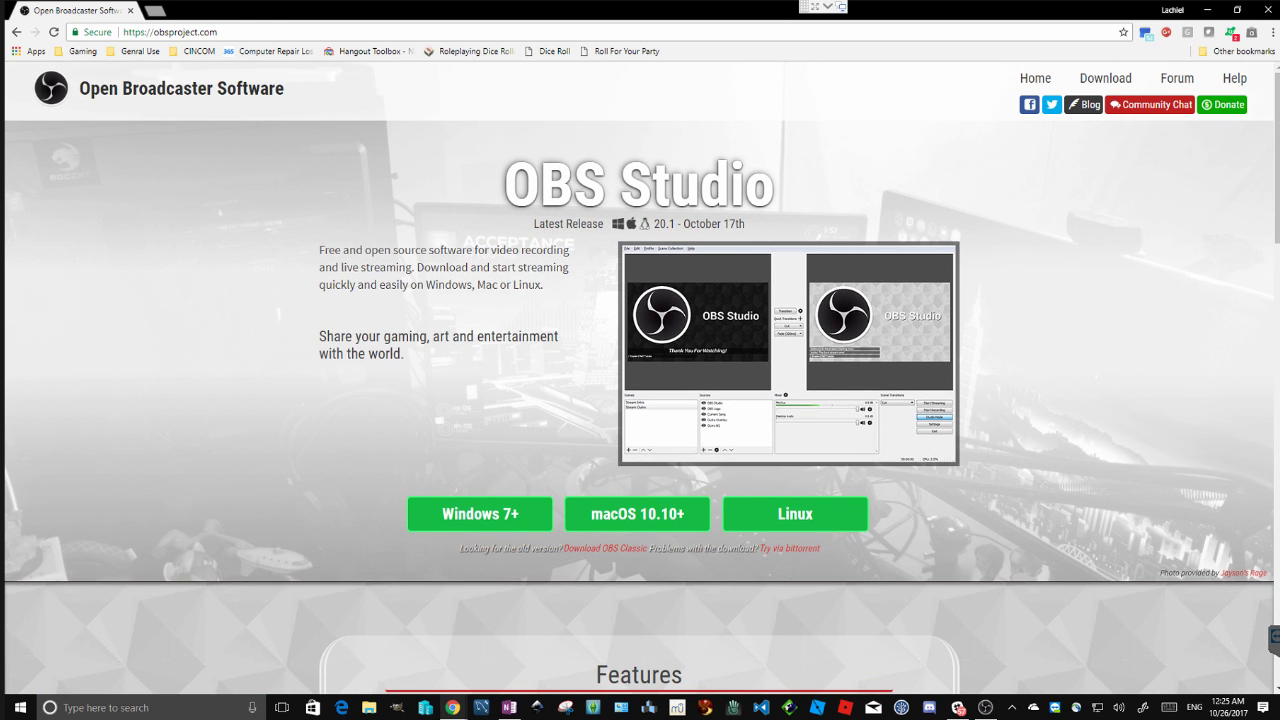
Put the OBS site away and view the obs-virtual-cam GitHub releases page full screen, examining the OBS-VirtualCam 1.1.2 downloads.
left_click(1208, 9)
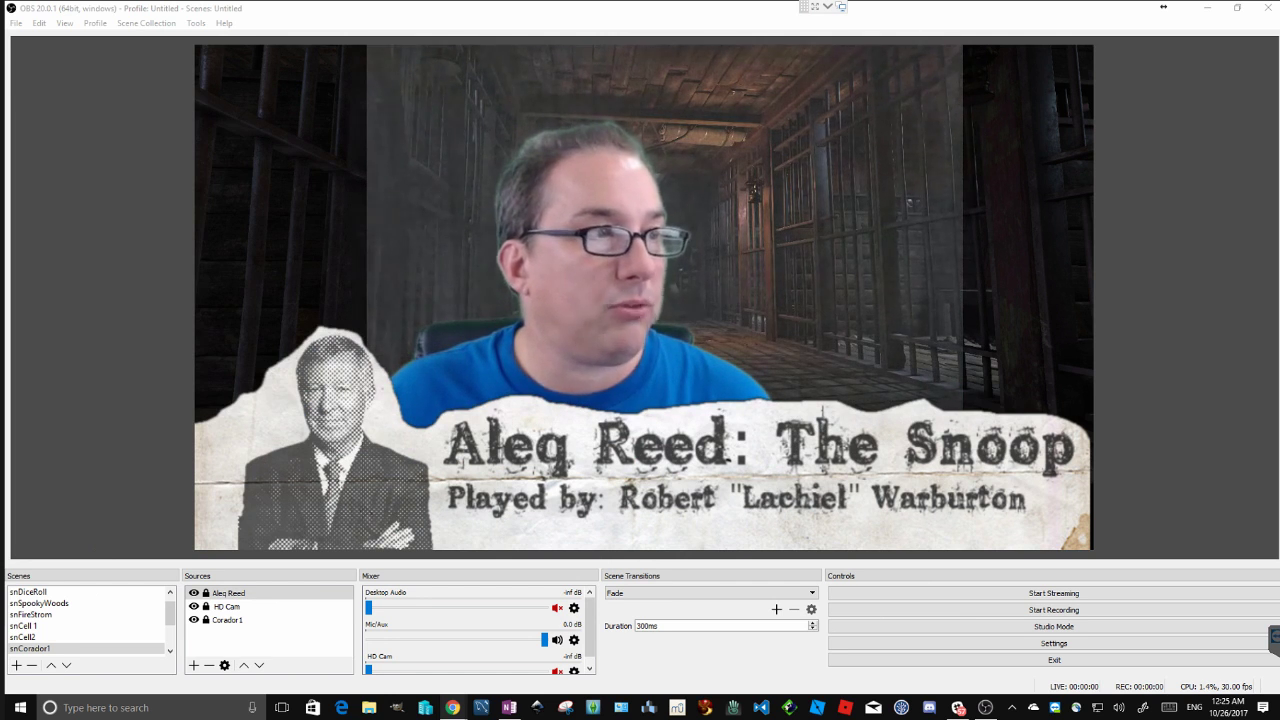
left_click_drag(2, 270, 566, 118)
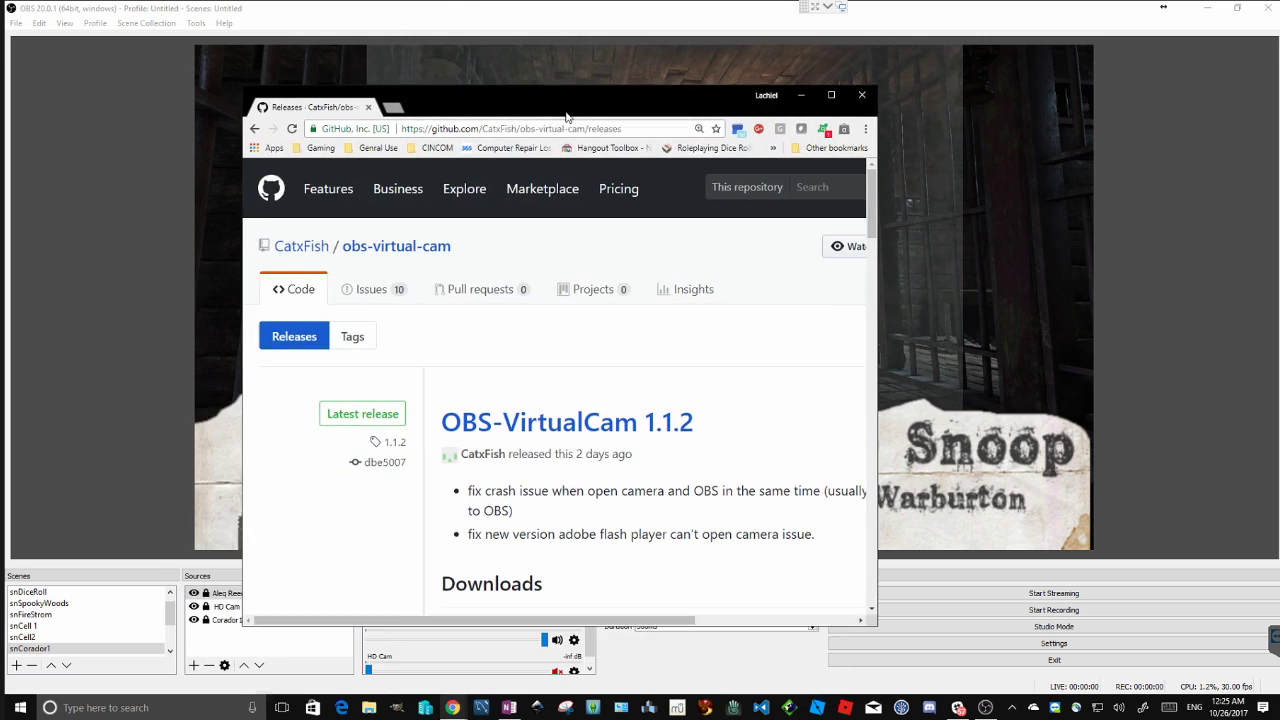
double_click(565, 117)
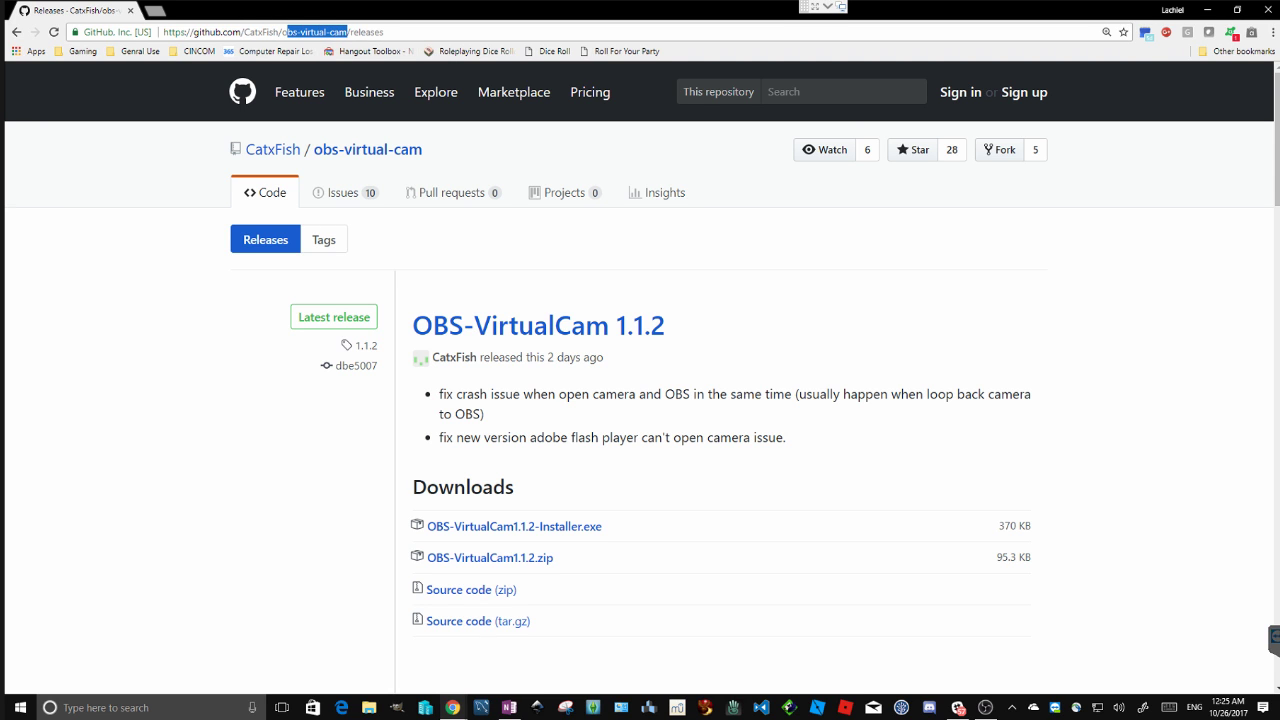
scroll(538, 325, "down", 3)
scroll(538, 325, "up", 3)
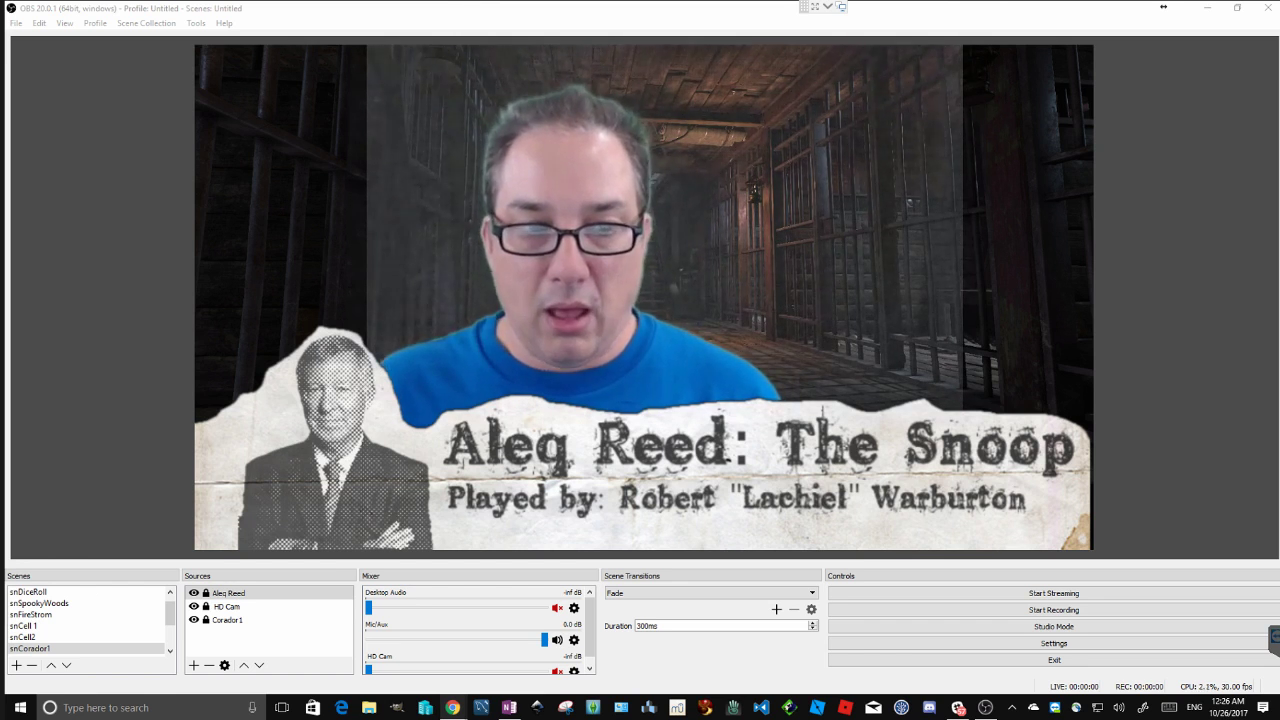
Return to OBS, activate the snZombieMarch scene and run down the scene list to snCorador3.
left_click(90, 592)
left_click(90, 592)
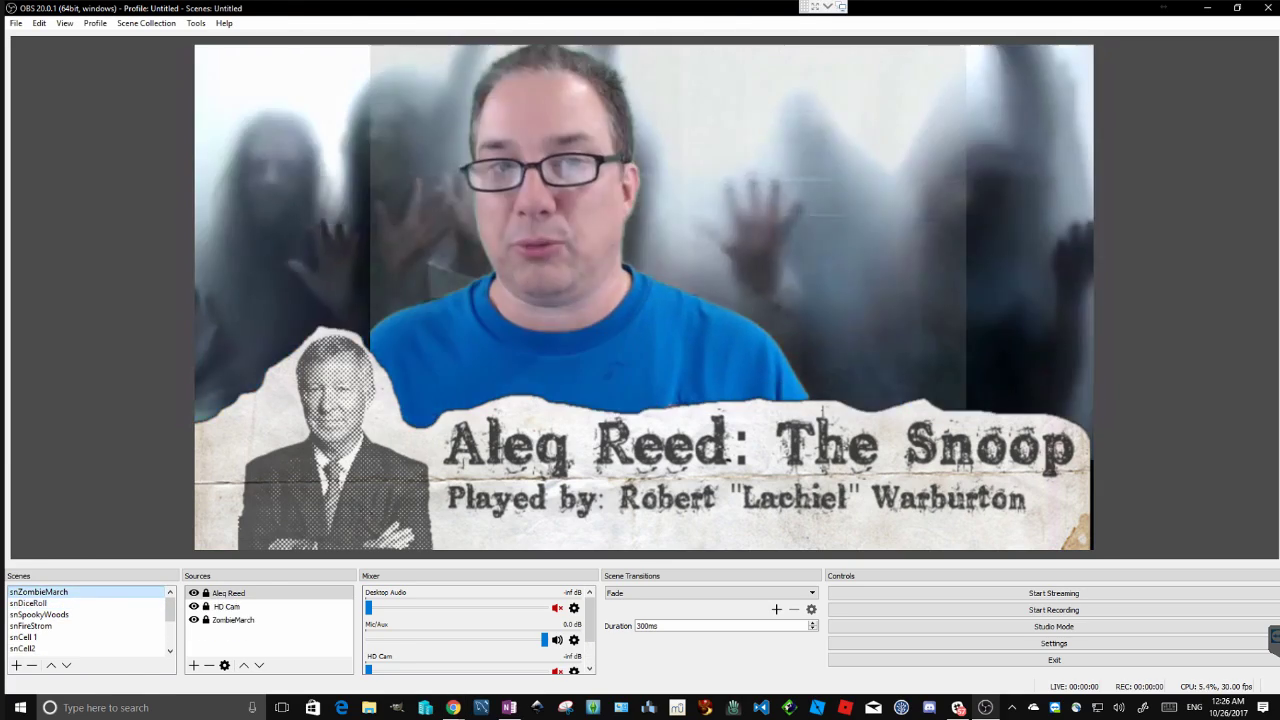
key("Down")
key("Down")
key("Down")
key("Down")
key("Down")
key("Down")
key("Down")
key("Down")
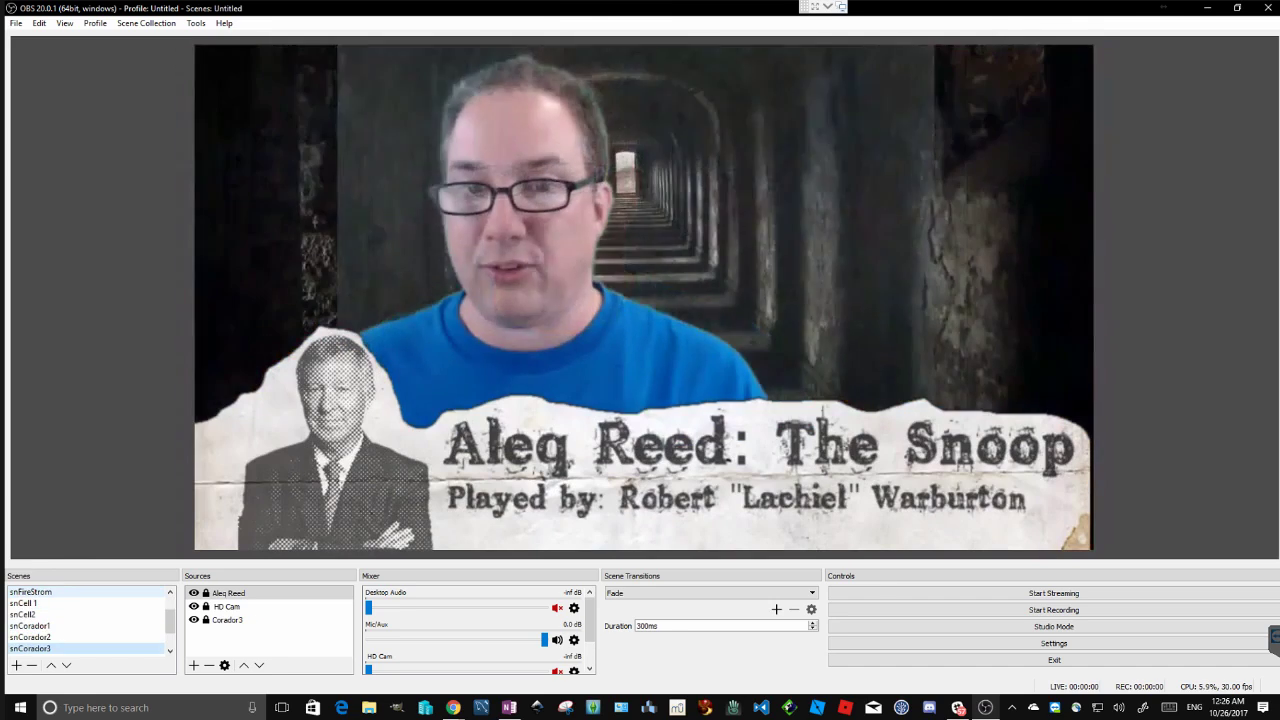
Run back up the scene list from snCorador3 to snZombieMarch.
key("Up")
key("Up")
key("Up")
key("Up")
key("Up")
key("Up")
key("Up")
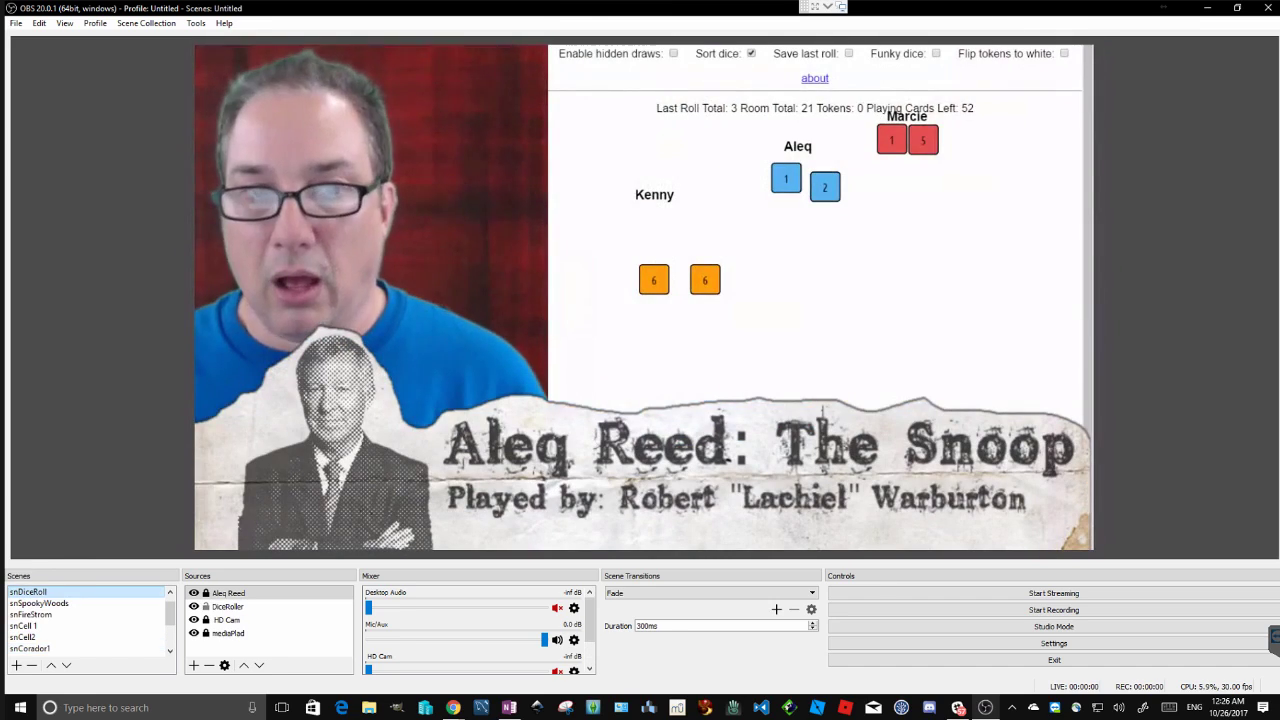
key("Up")
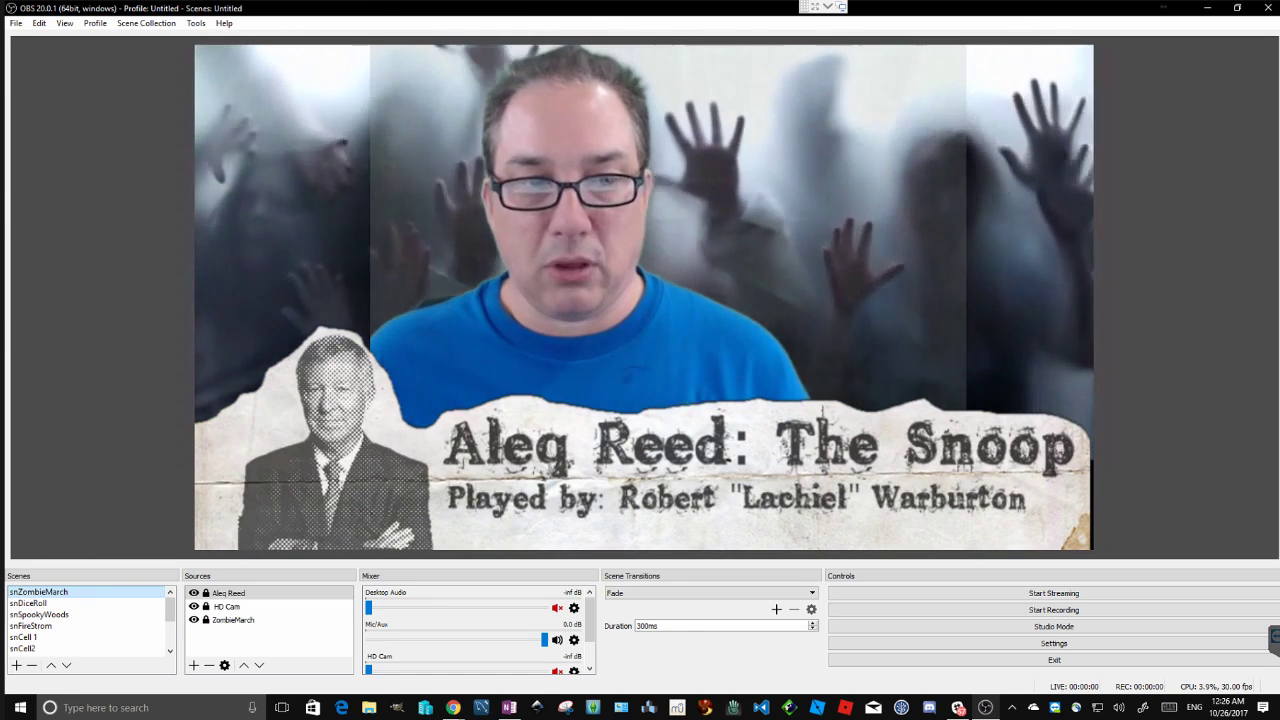
Switch from snZombieMarch down to snCell 1, then back through snSpookyWoods to snZombieMarch.
key("Down")
key("Down")
key("Down")
key("Down")
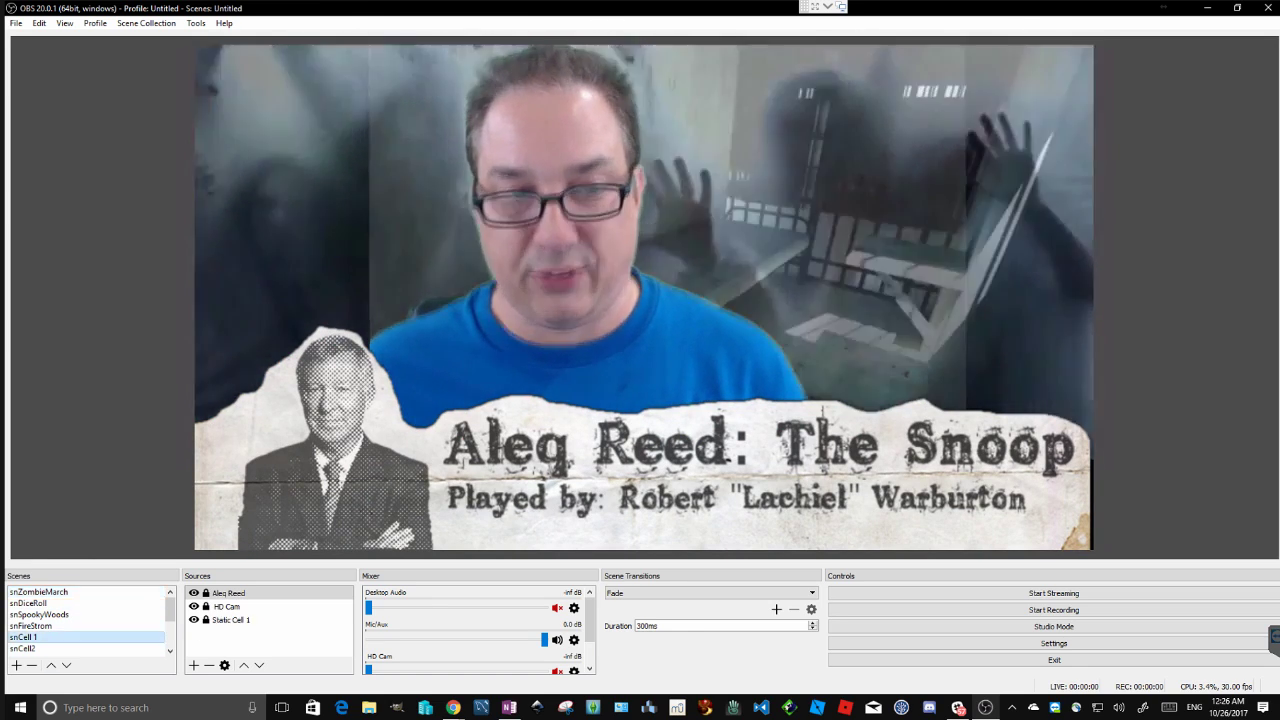
key("Up")
key("Up")
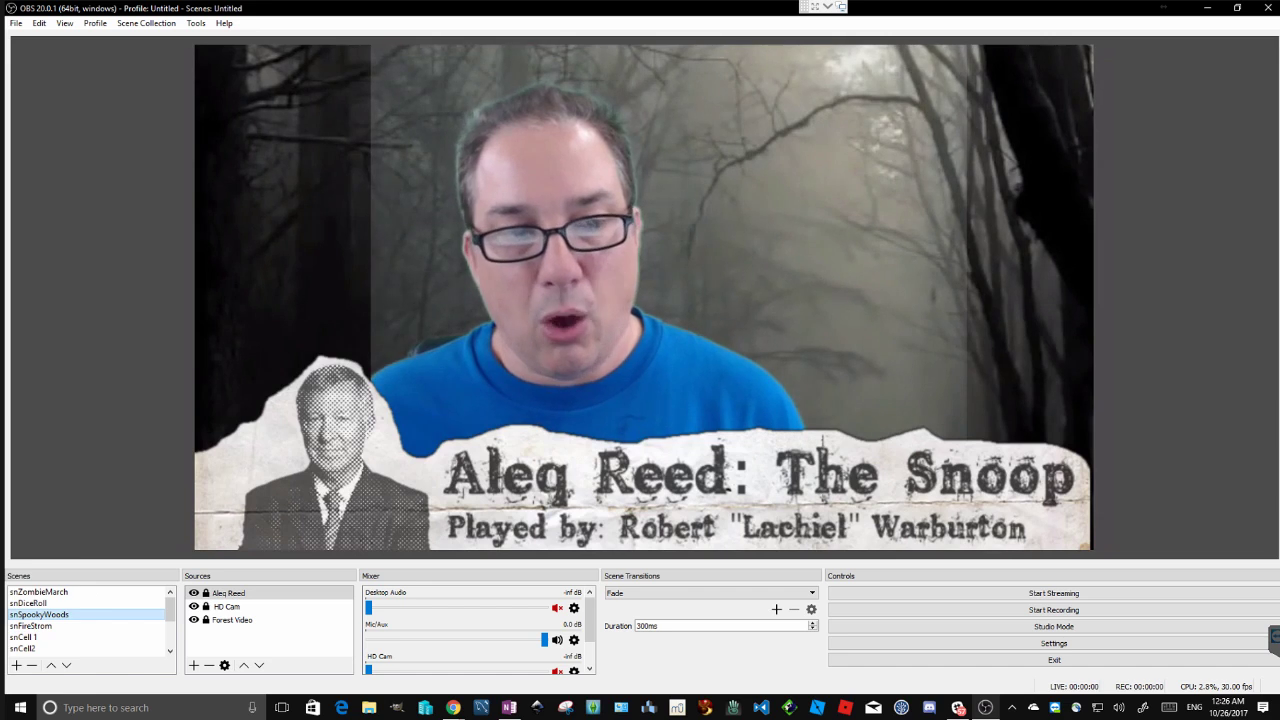
key("Up")
key("Up")
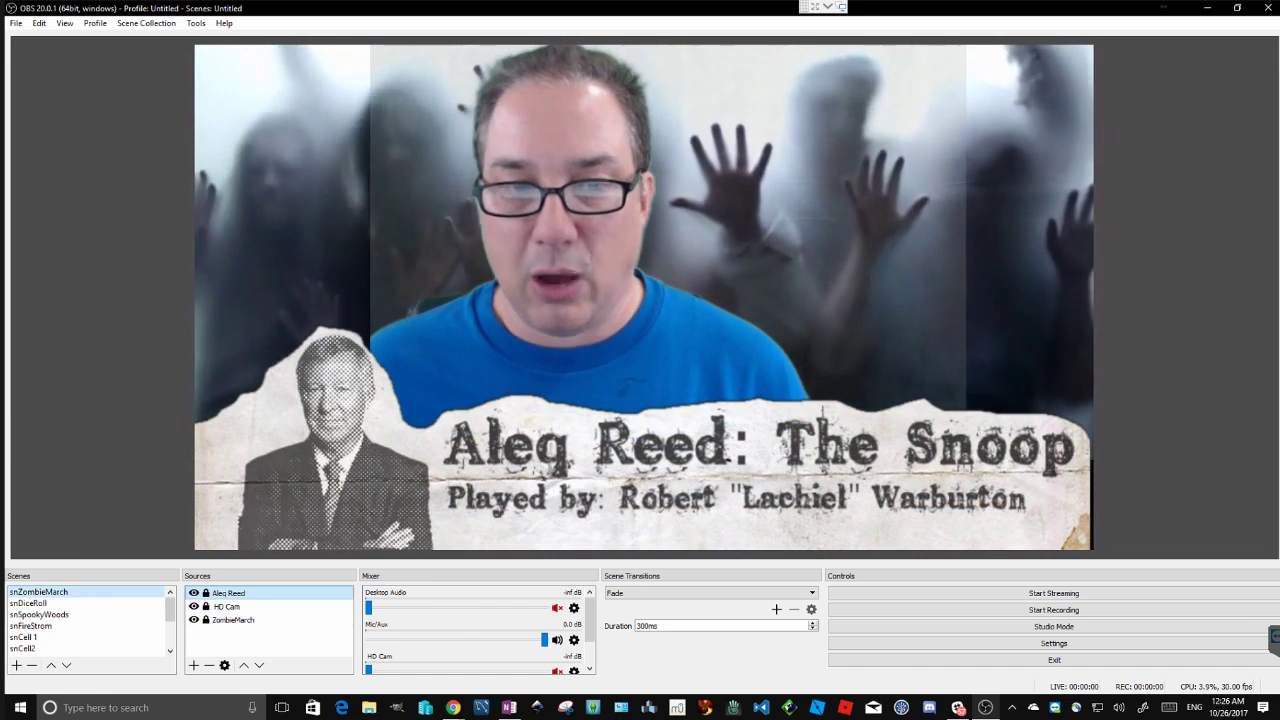
Hide the character title overlay, HD Cam and ZombieMarch sources in the snZombieMarch scene.
left_click(229, 593)
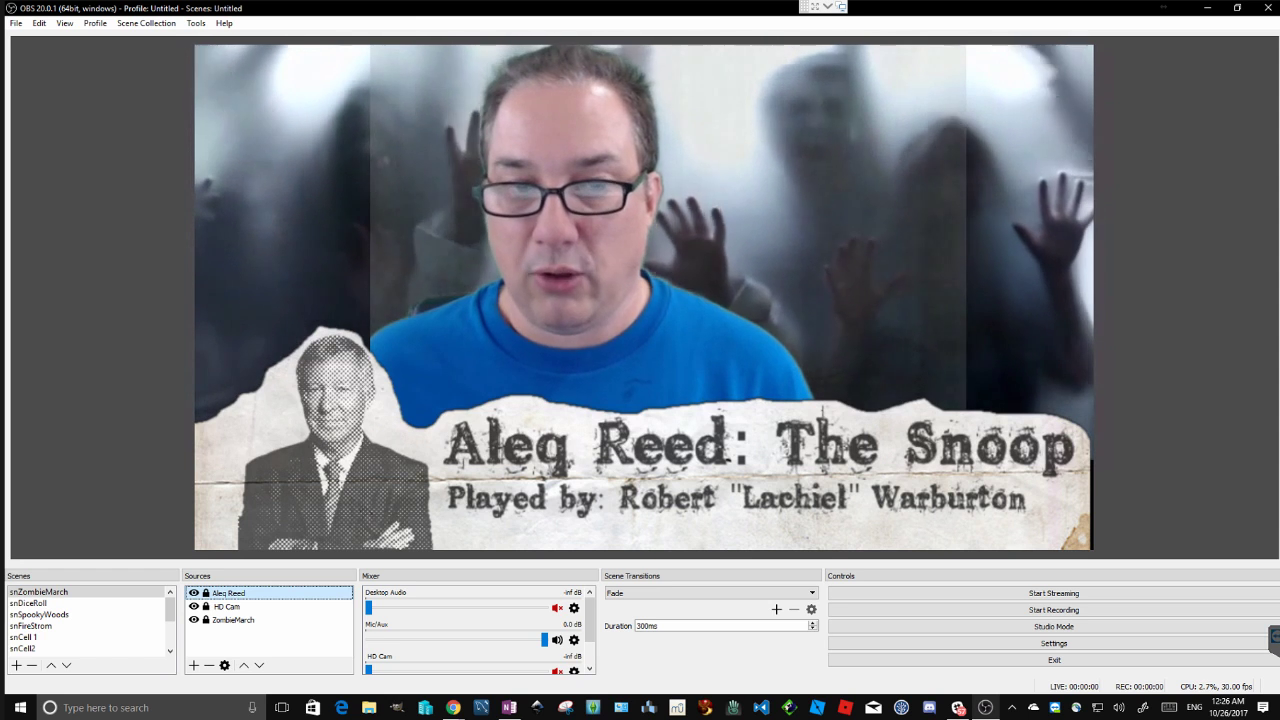
left_click(194, 593)
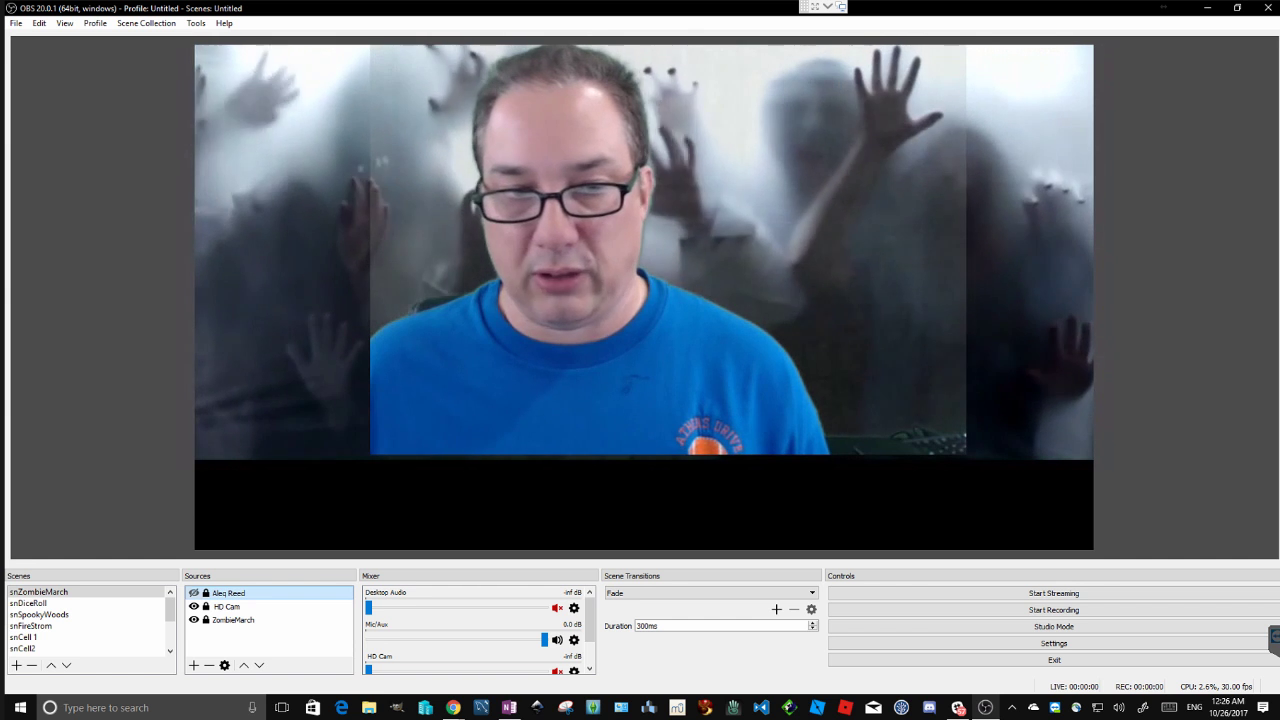
key("F2")
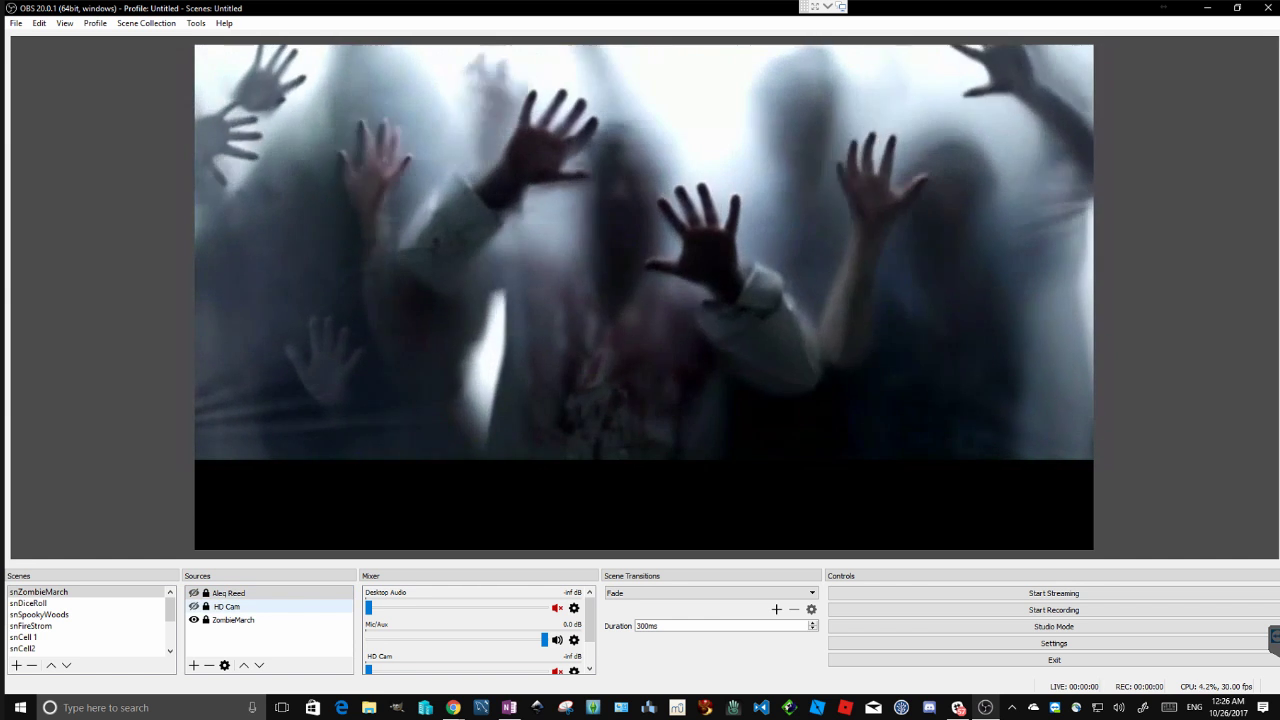
key("F3")
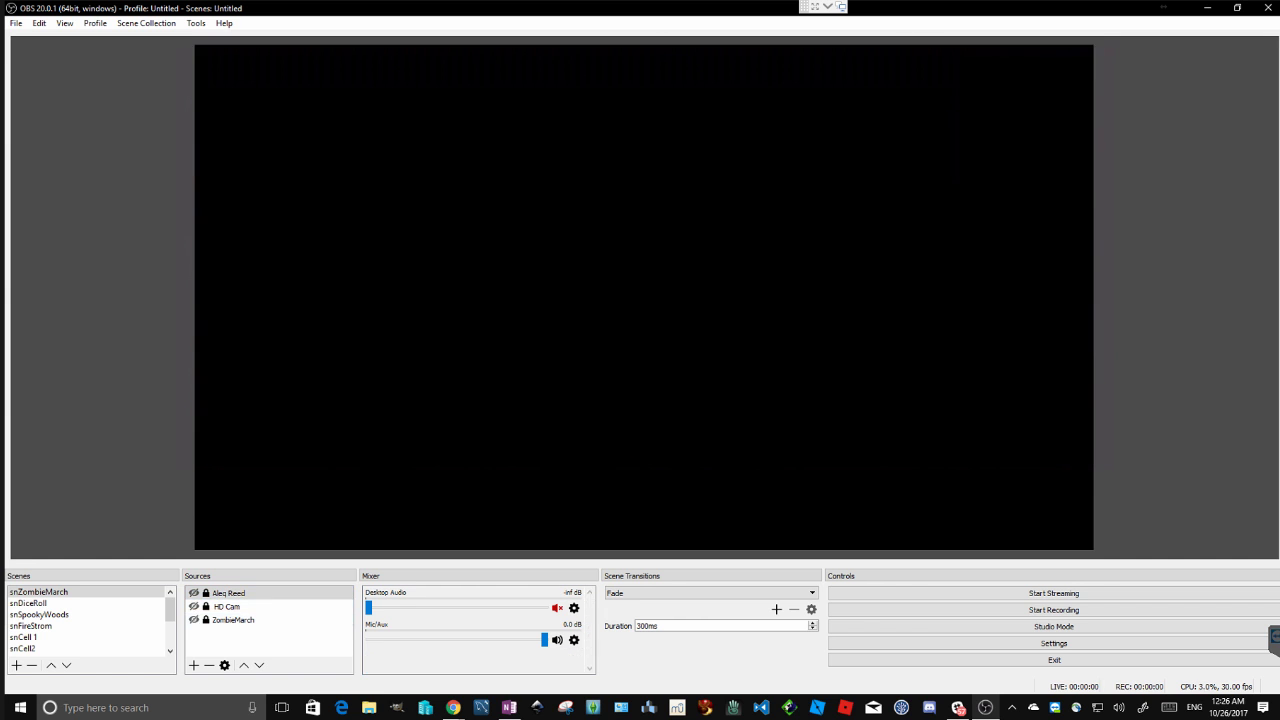
Make the ZombieMarch, HD Cam and character title overlay sources visible again in the snZombieMarch scene.
left_click(194, 620)
left_click(194, 607)
key("F1")
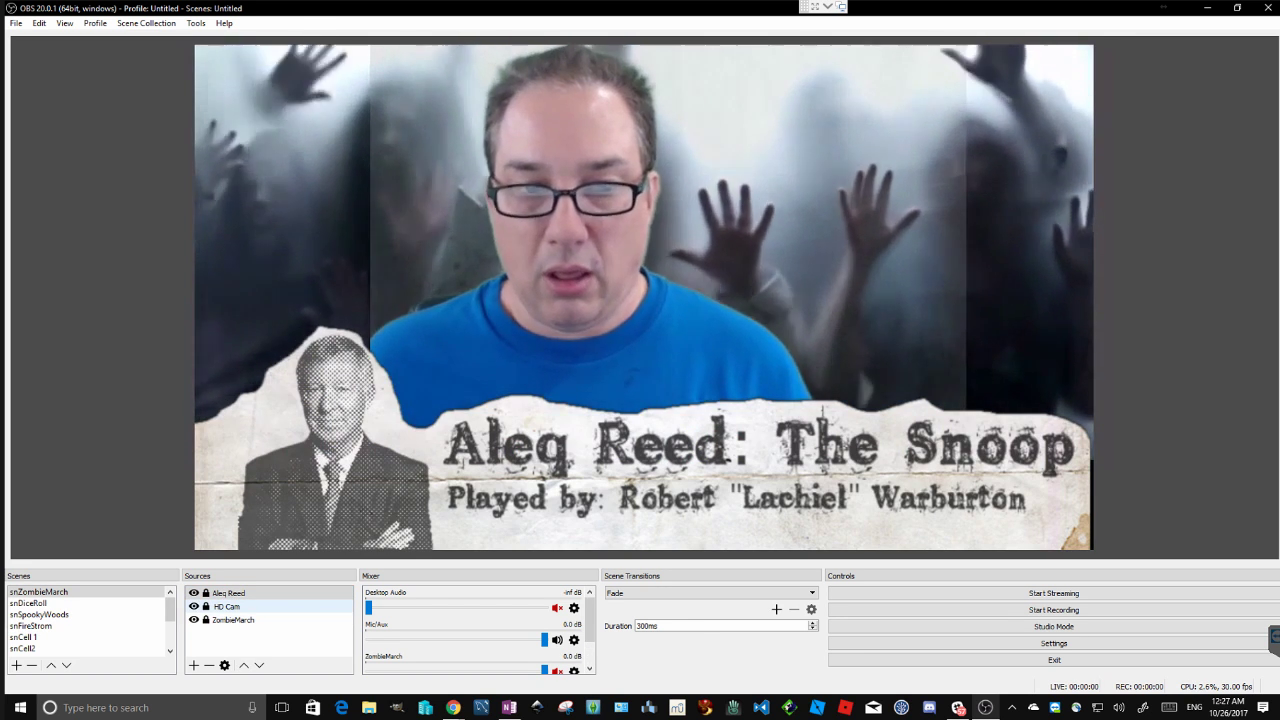
left_click_drag(590, 620, 590, 640)
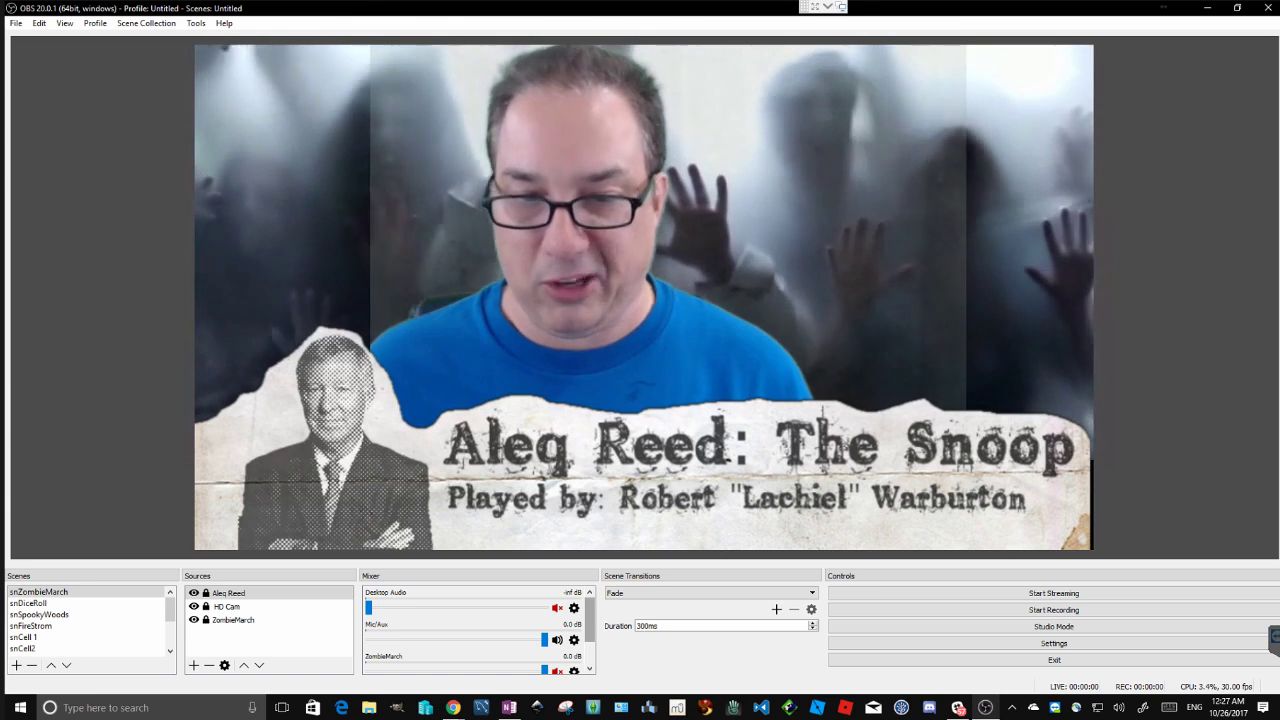
Switch to the snSpookyWoods scene and on to snCell 1, then run back up the scene list to snZombieMarch.
left_click_drag(590, 620, 590, 640)
scroll(478, 630, "up", 3)
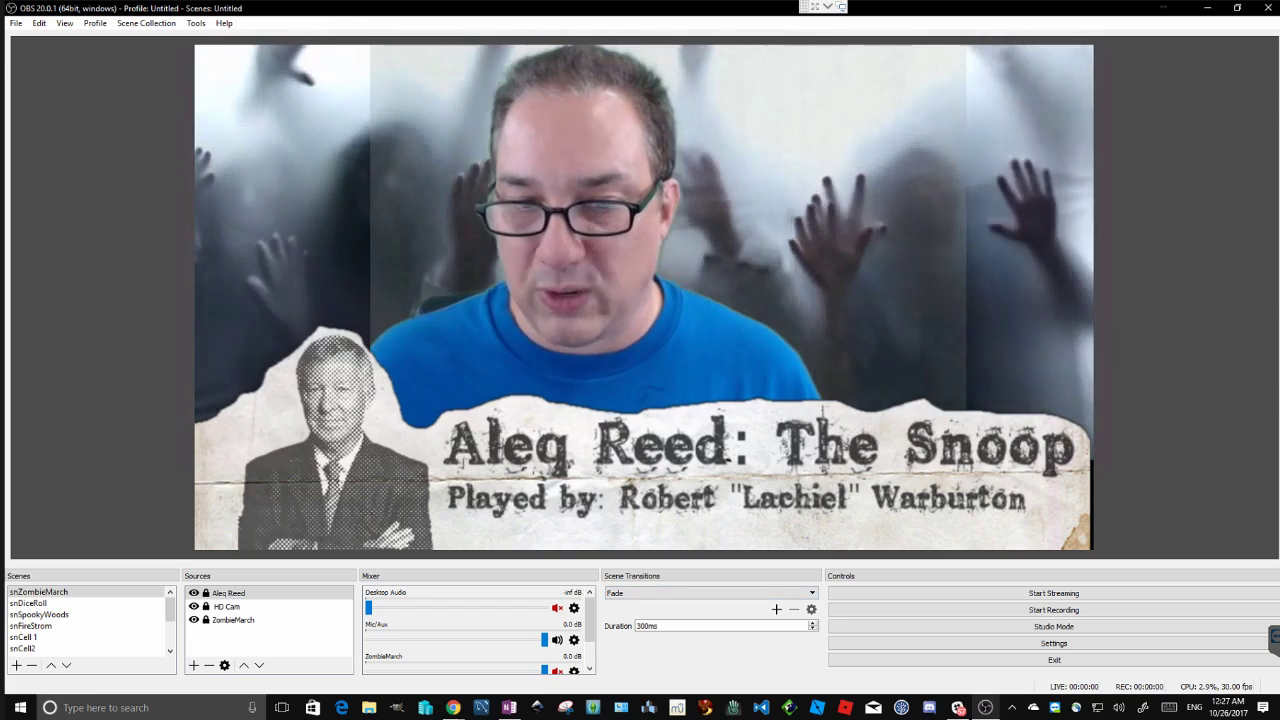
left_click(40, 615)
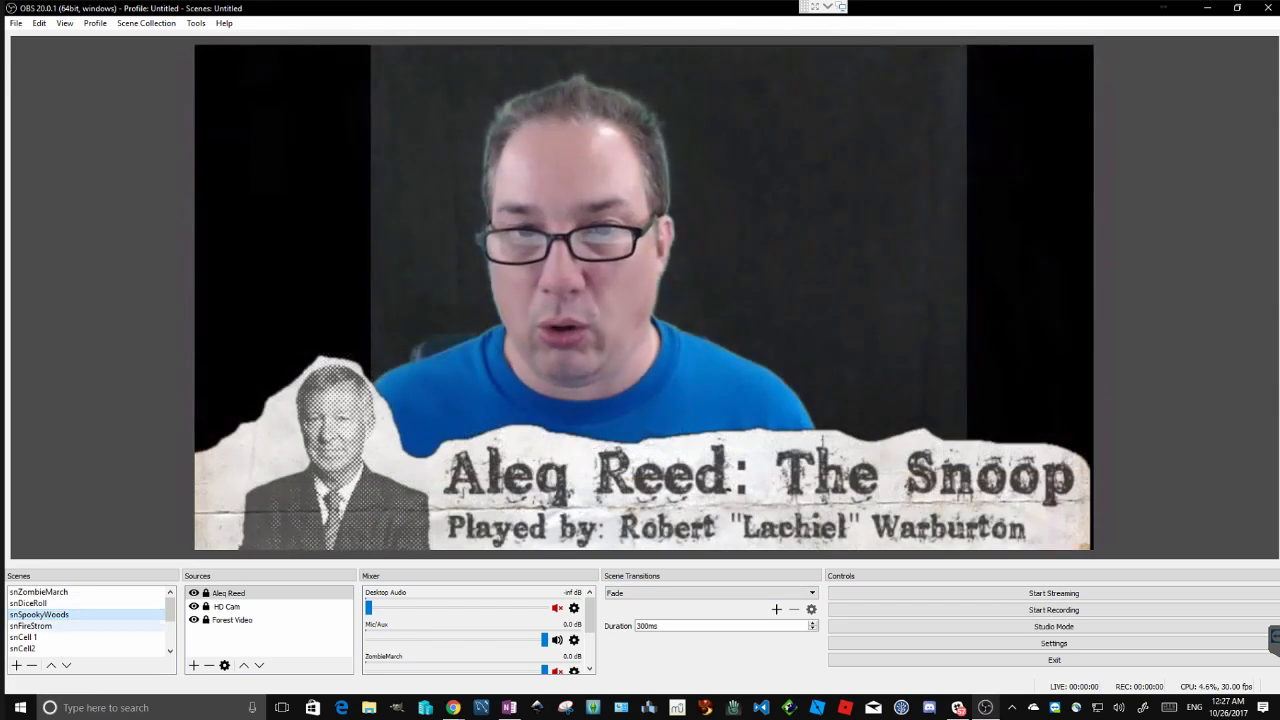
left_click(24, 637)
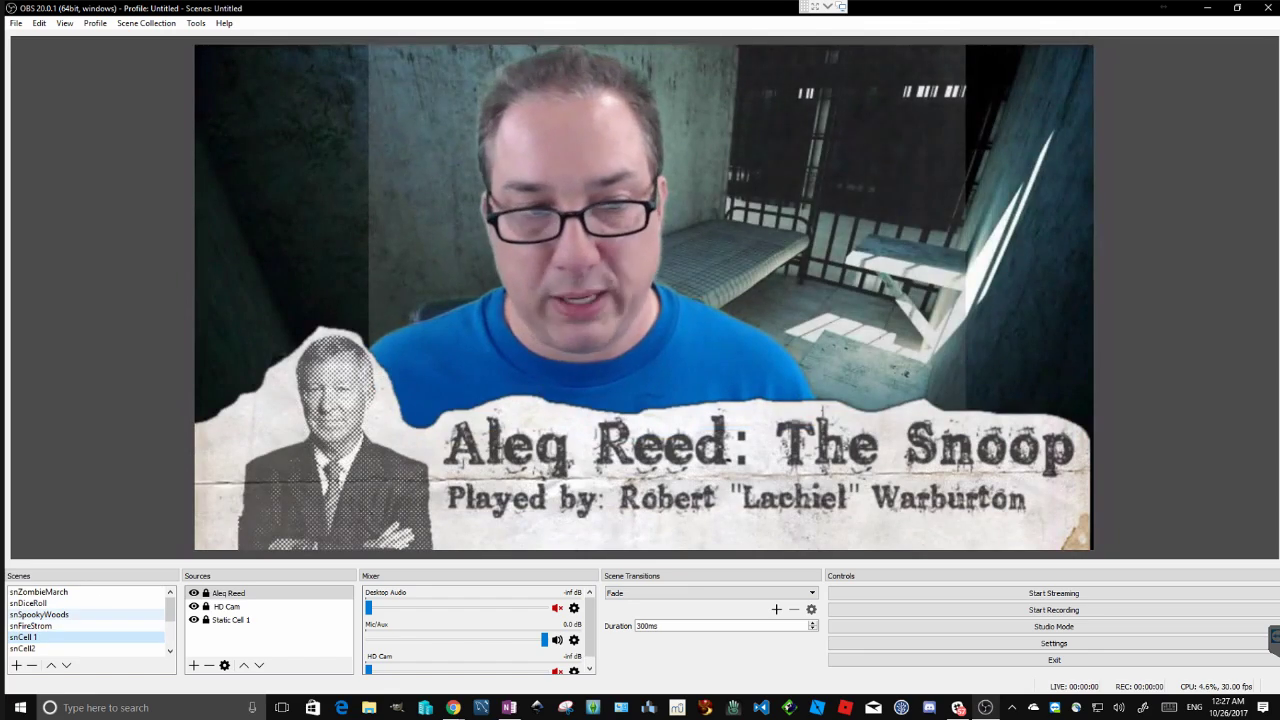
key("Up")
key("Up")
key("Up")
key("Up")
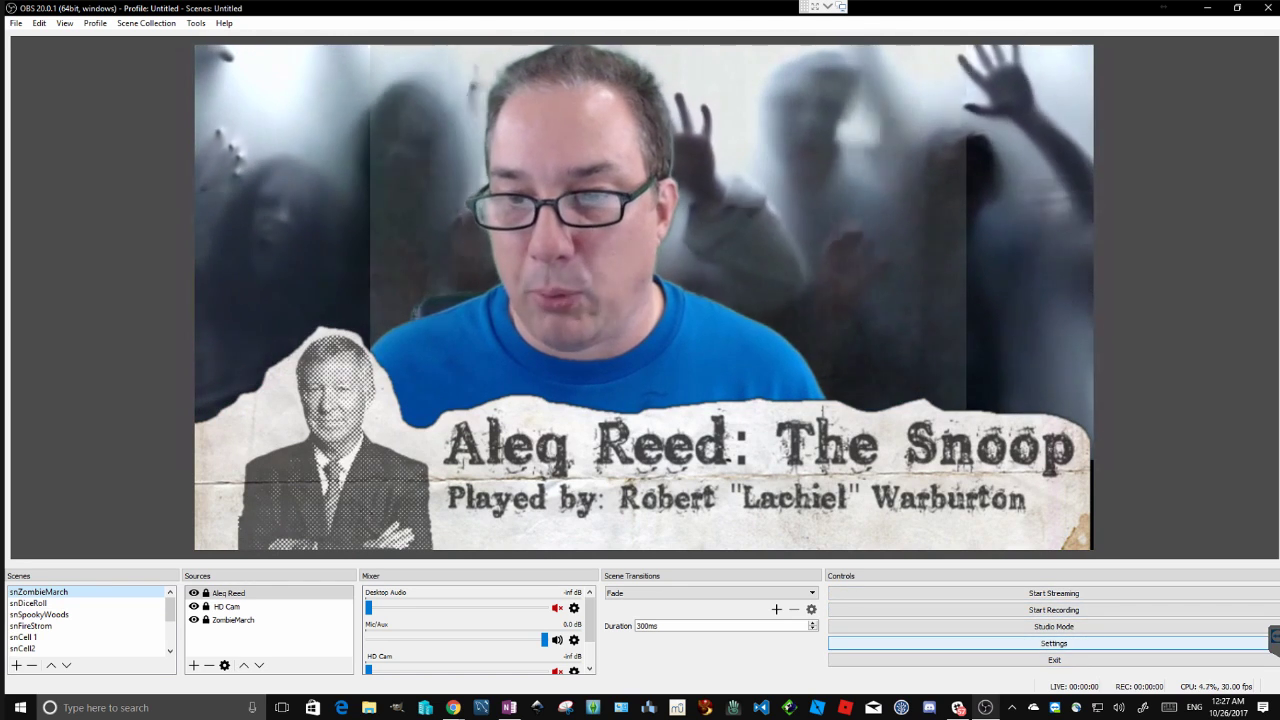
Examine the base canvas and output resolution in the video settings, then leave the settings without changes.
left_click(1054, 643)
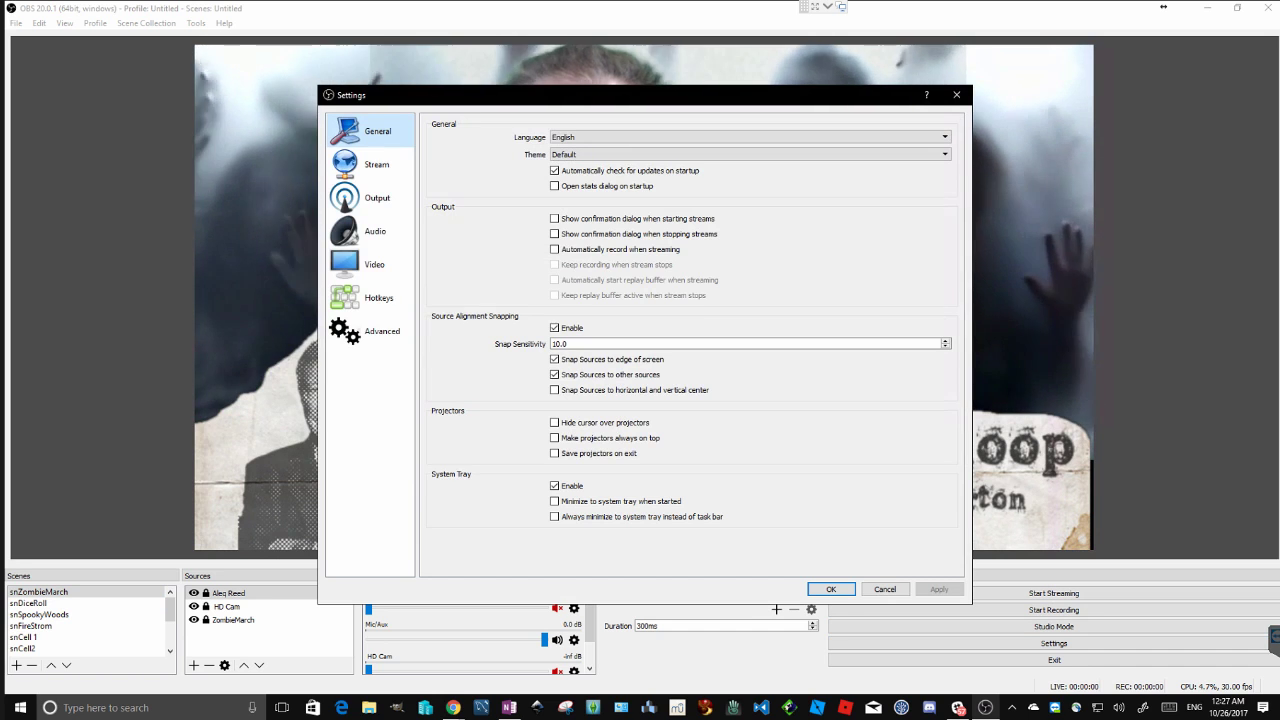
left_click(374, 265)
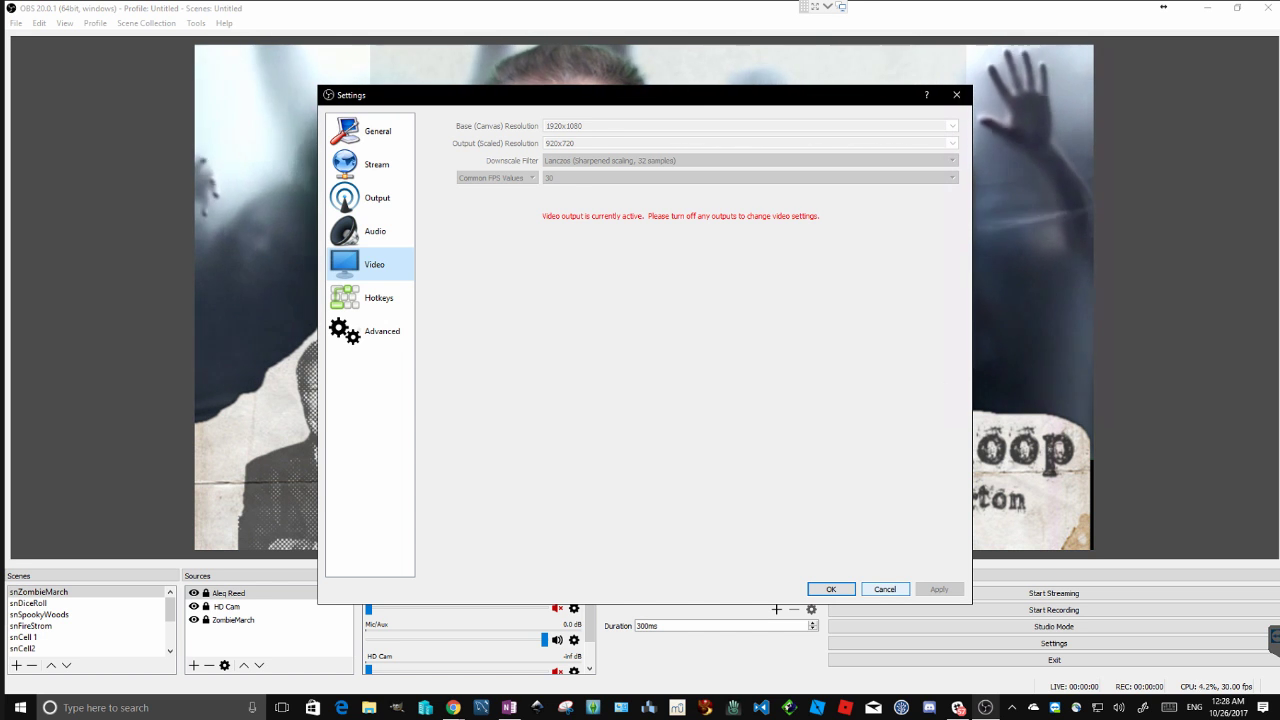
left_click(885, 589)
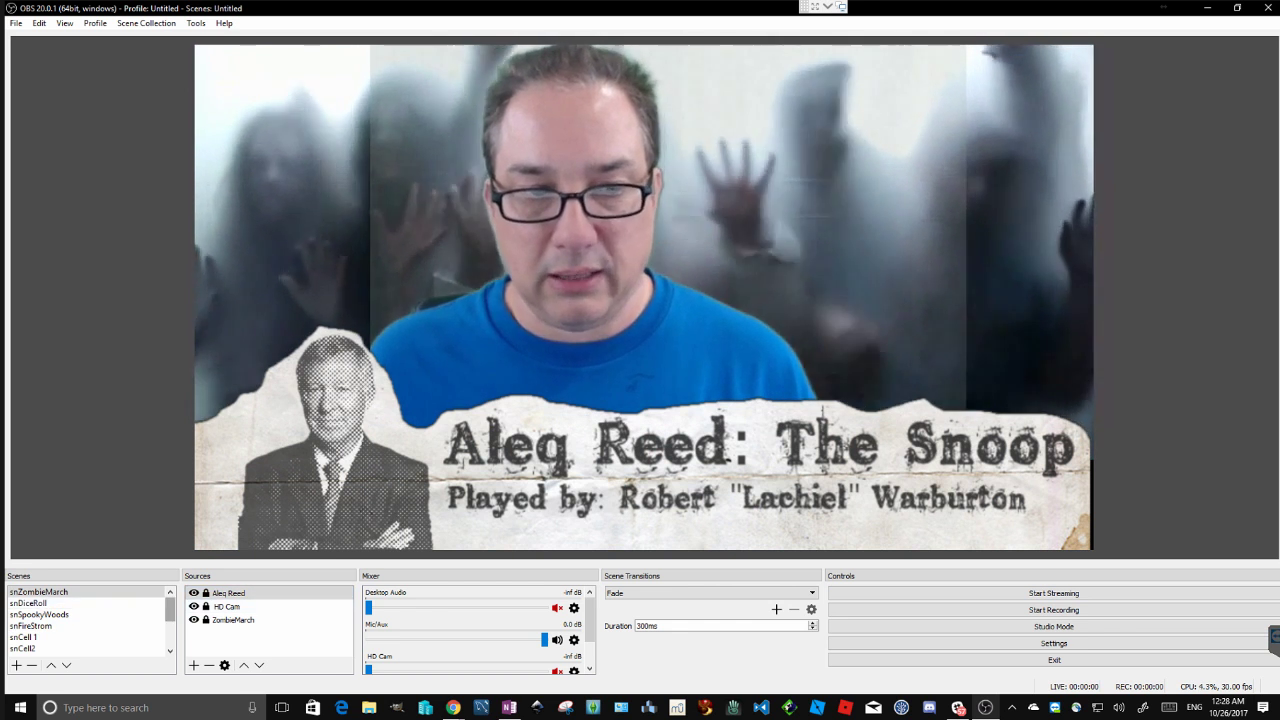
Add a new scene named snGauntlet.
scroll(88, 620, "down", 5)
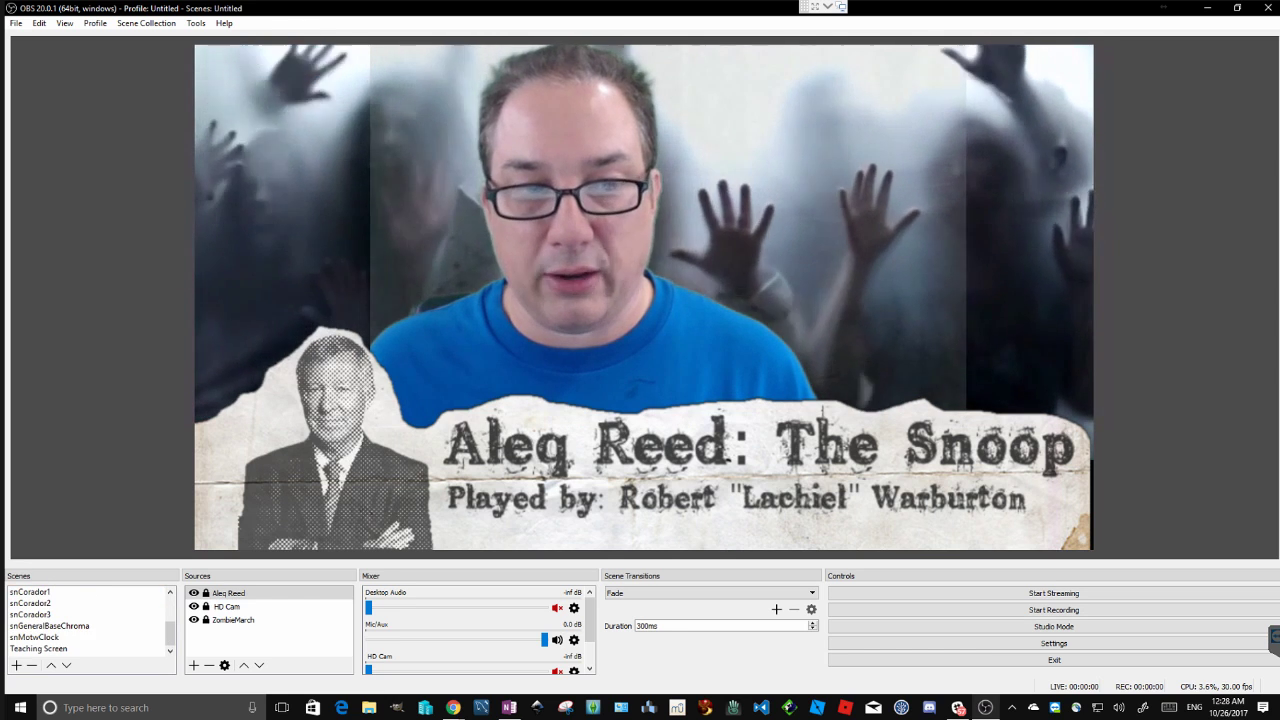
left_click(16, 665)
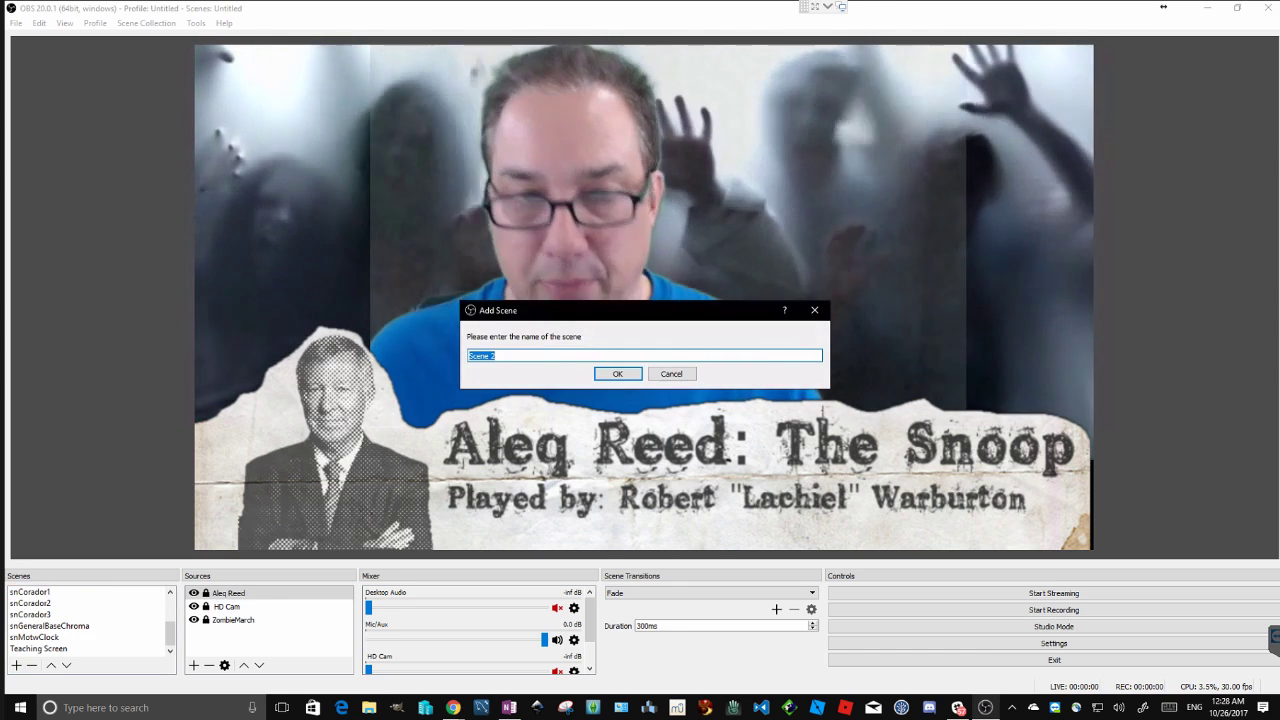
type("snGauntlet")
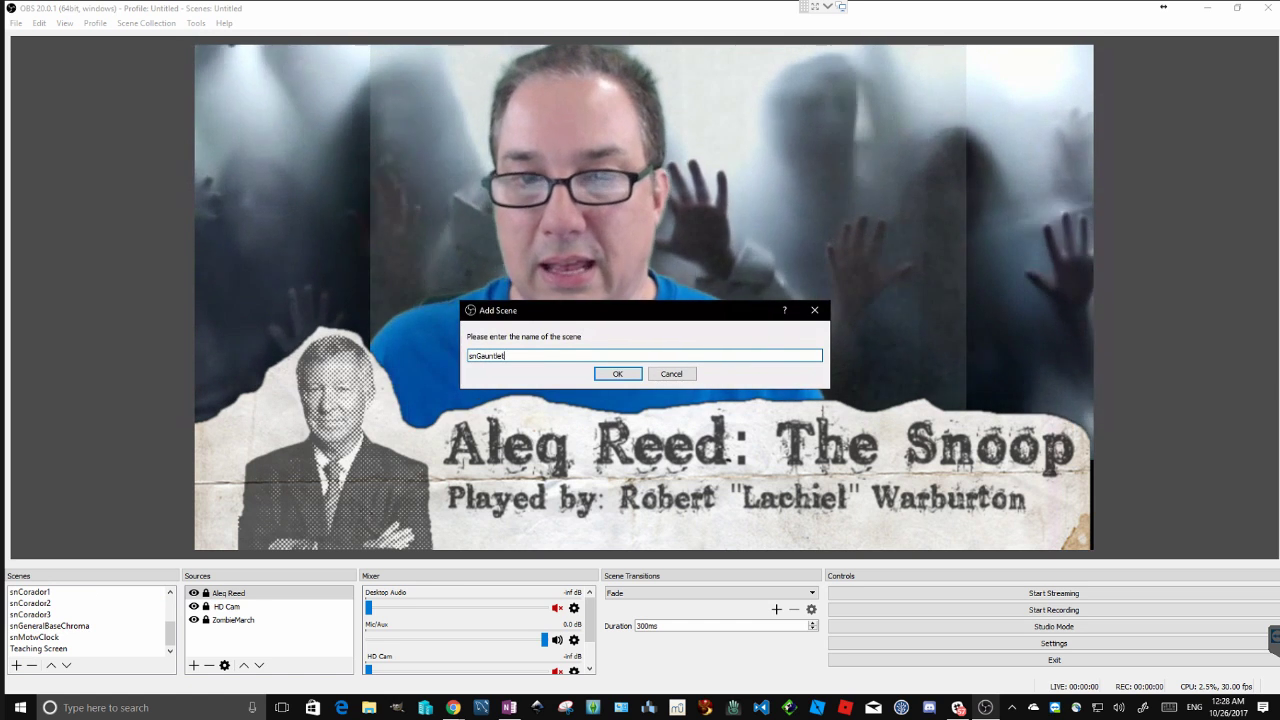
key("Return")
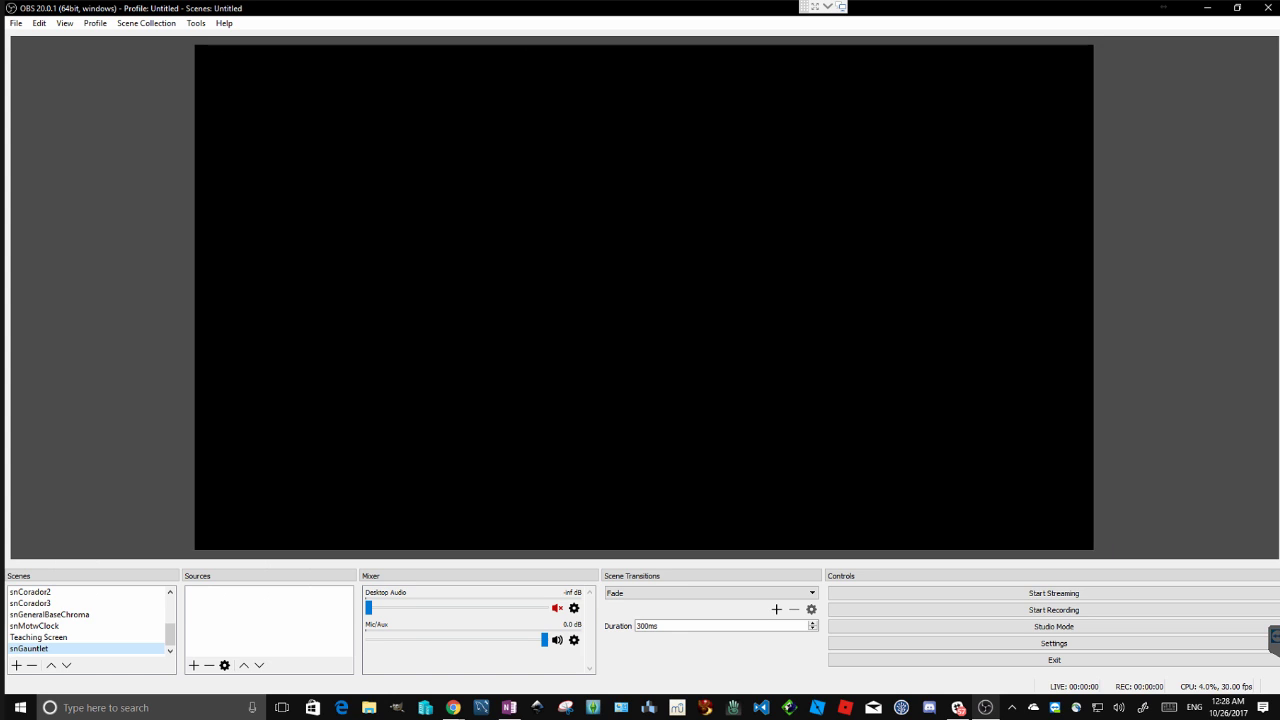
Create a new Video Capture Device source named New Video Cam in the snGauntlet scene.
left_click(193, 665)
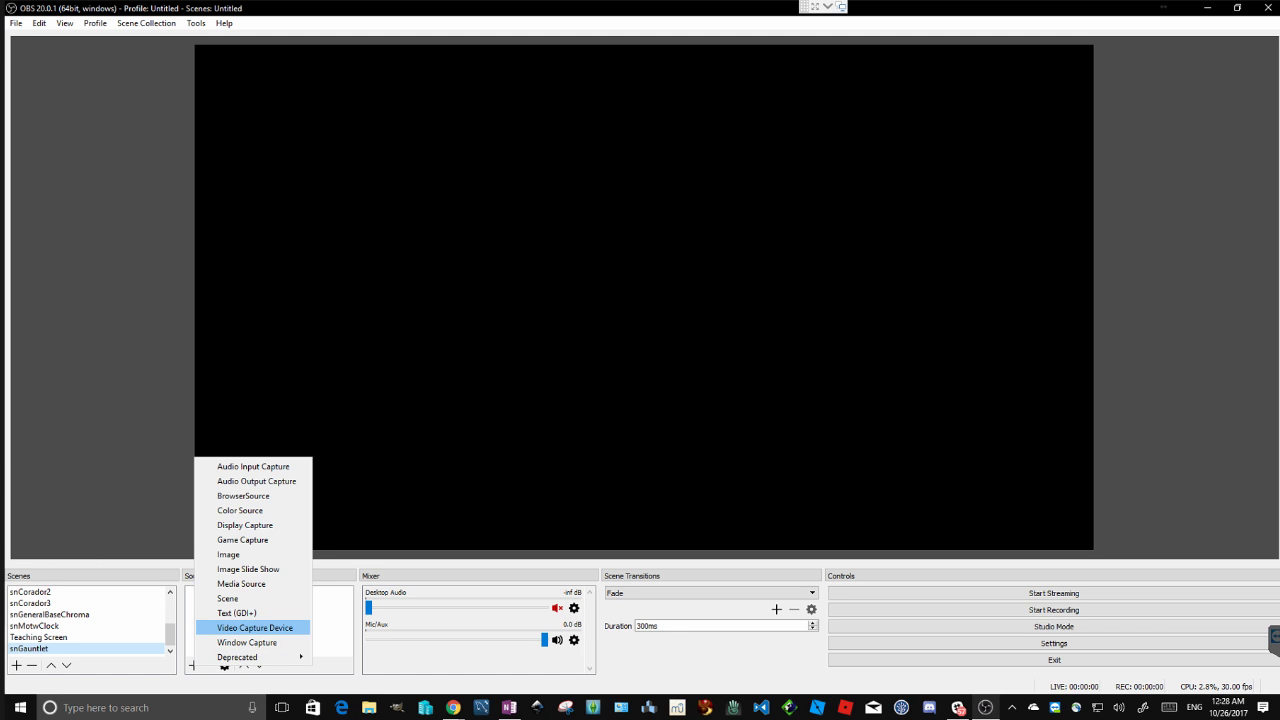
left_click(255, 627)
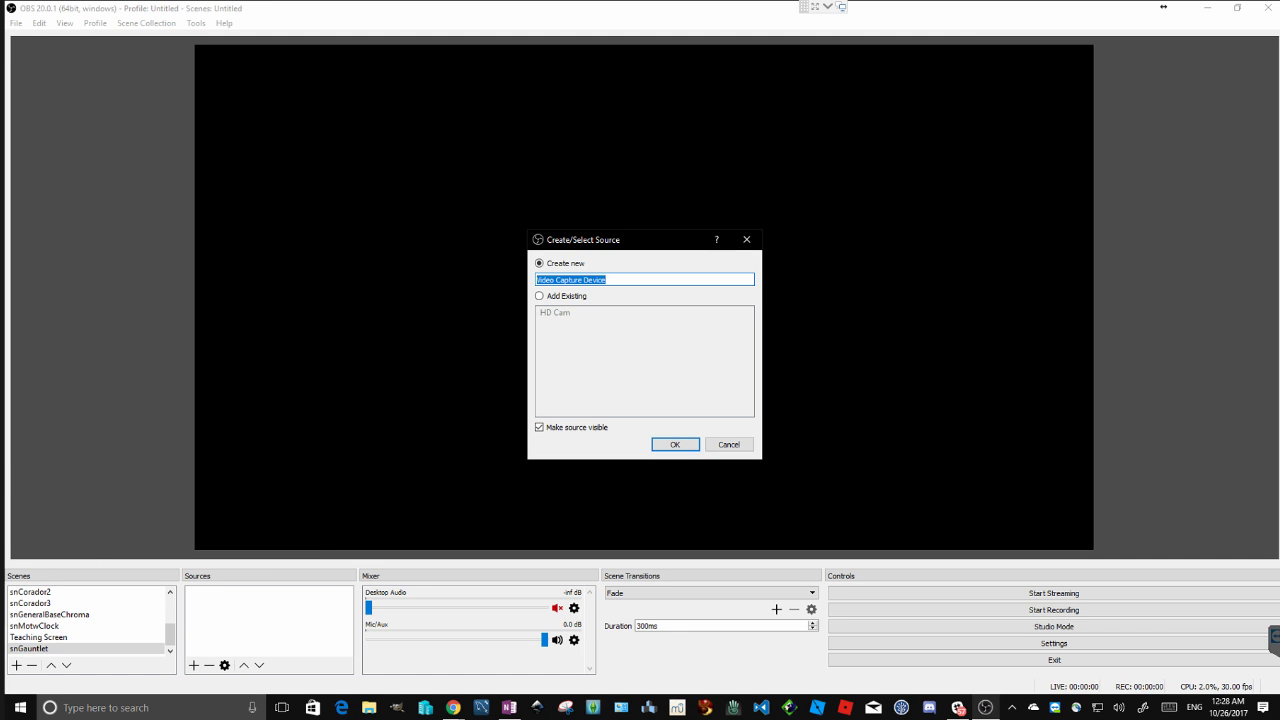
left_click(587, 280)
left_click_drag(612, 280, 530, 280)
type("N")
key("Return")
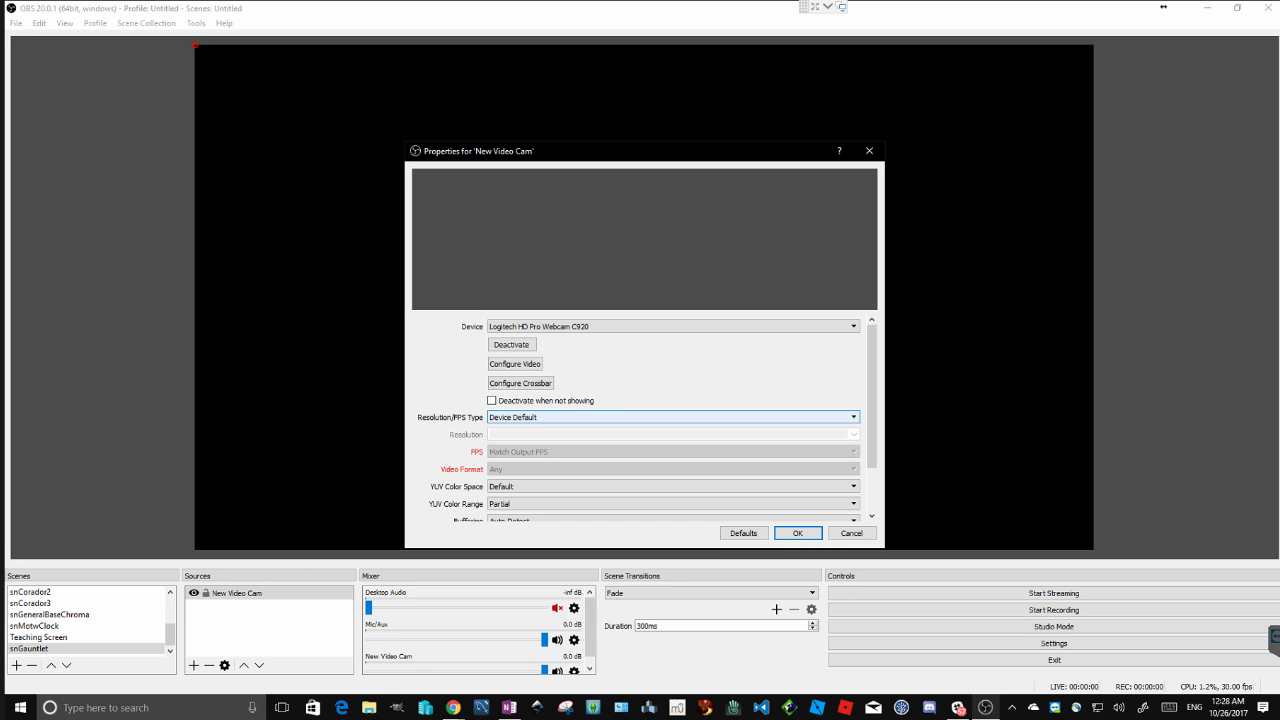
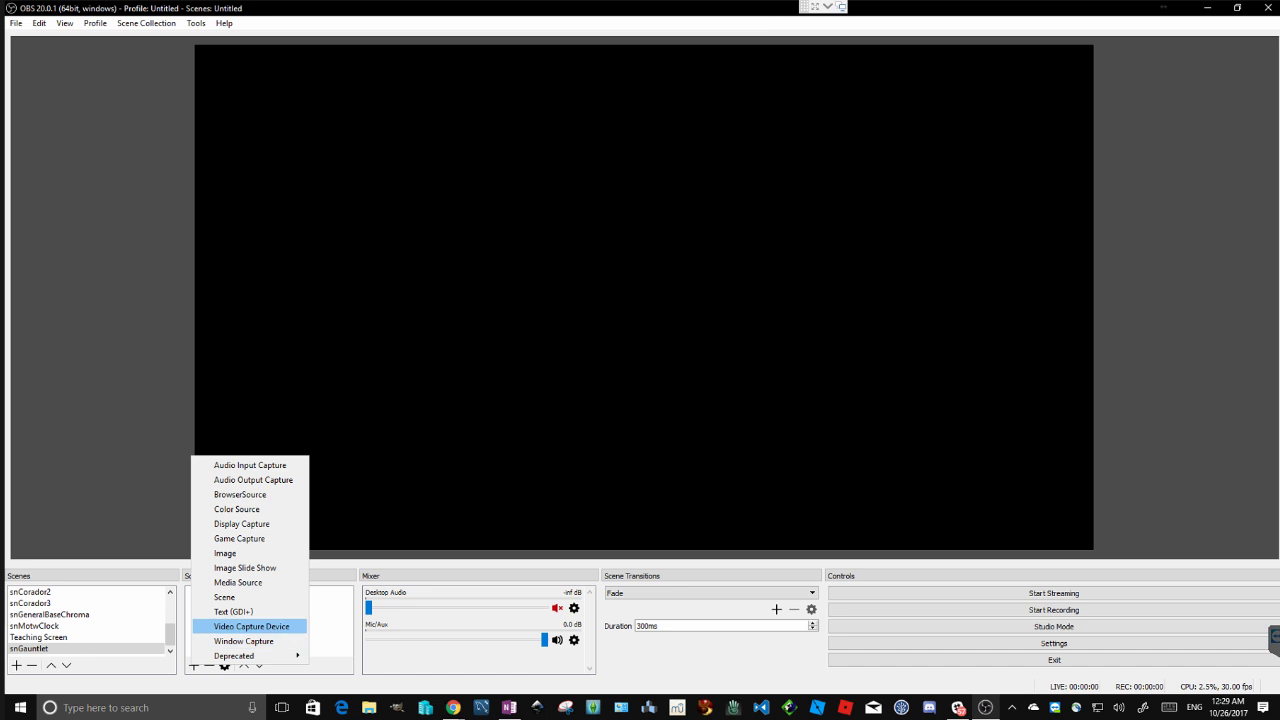
Add the existing HD Cam video capture device as a visible source in the snGauntlet scene.
left_click(251, 626)
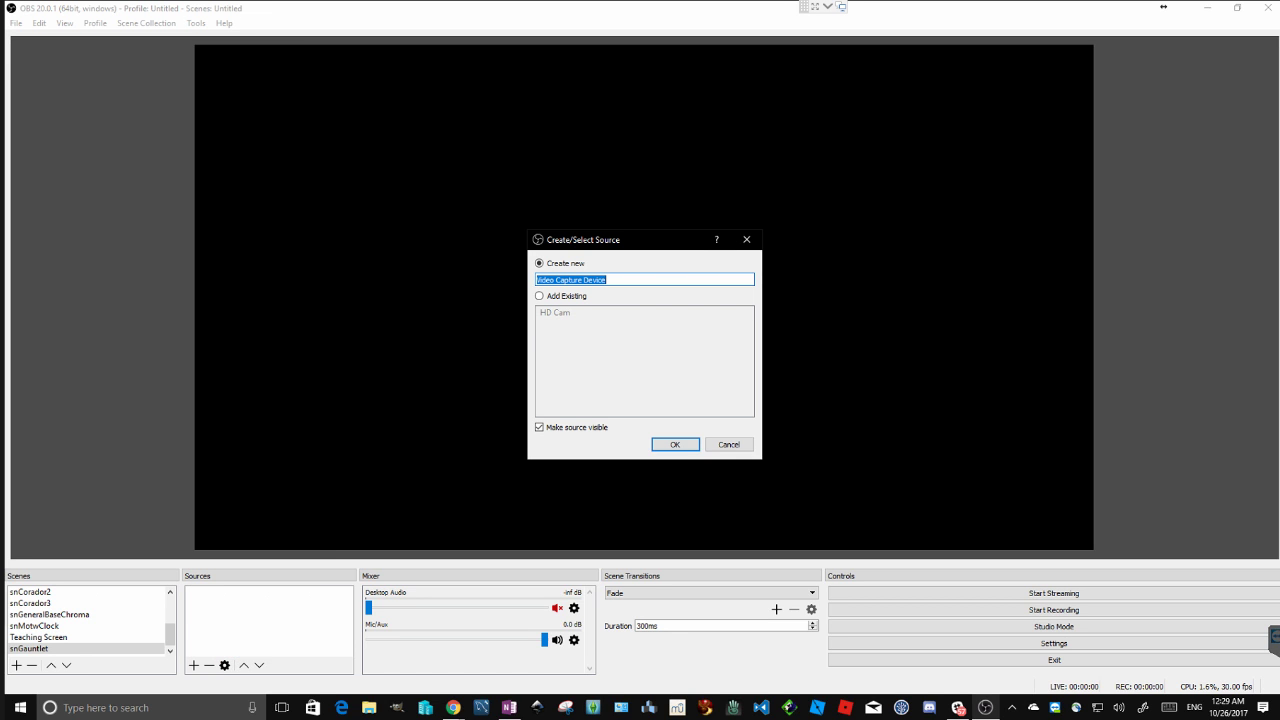
left_click(540, 296)
left_click(556, 313)
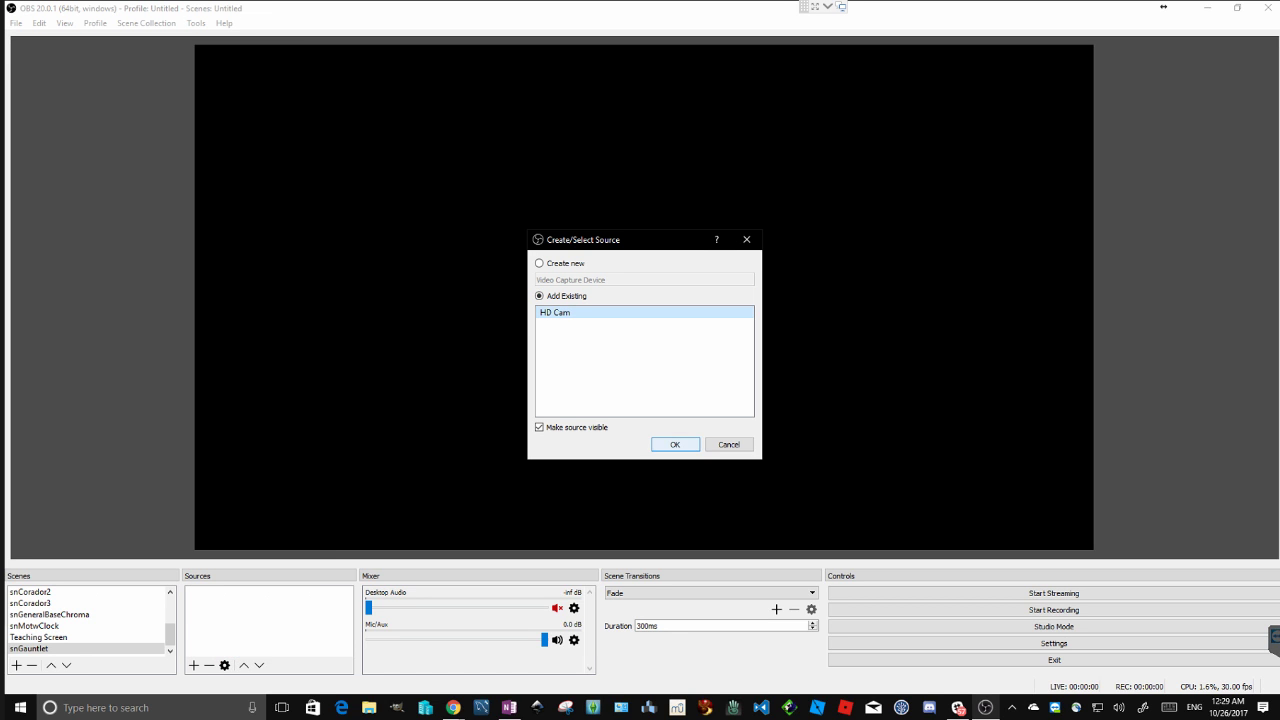
left_click(675, 445)
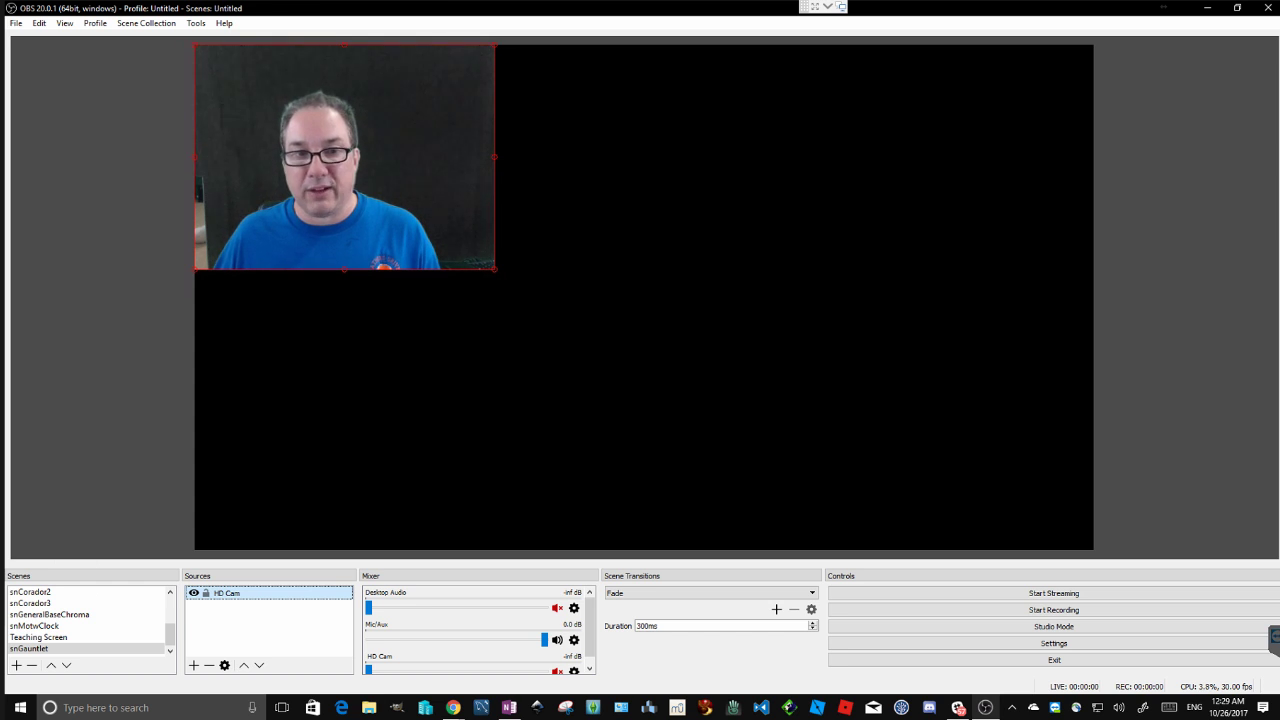
Examine the HD Cam source's properties and close them without changes.
right_click(240, 593)
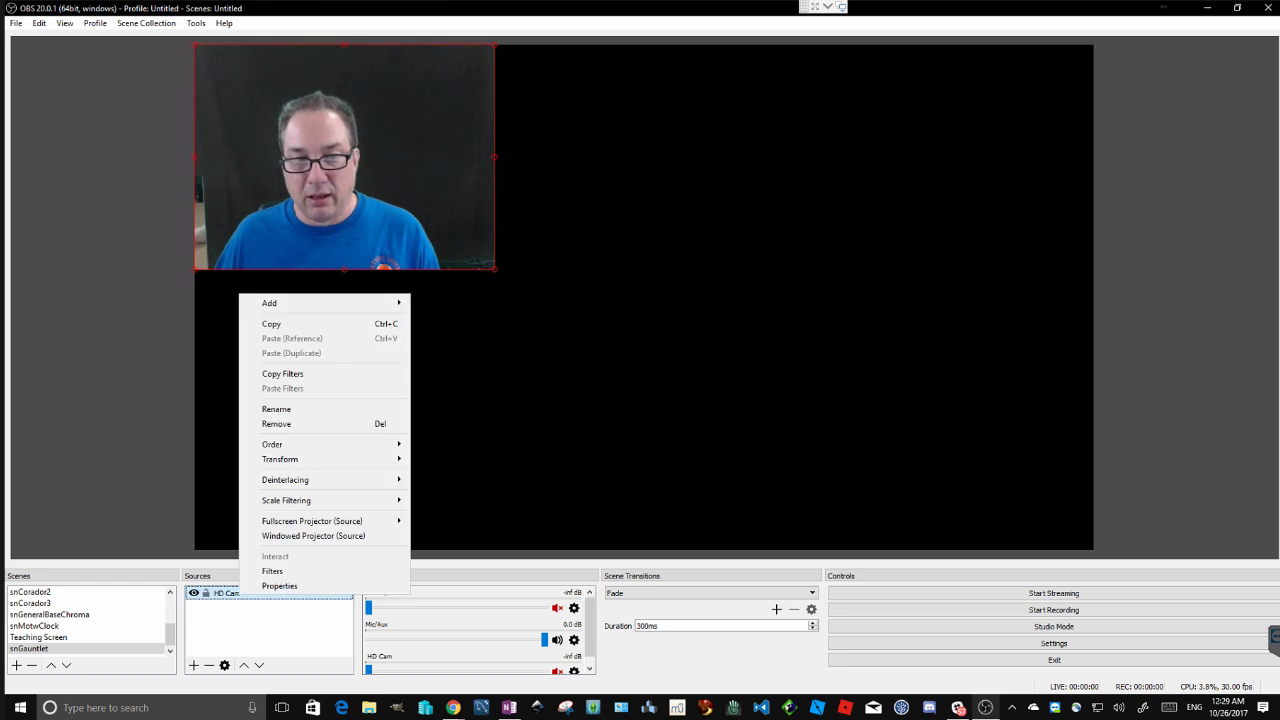
left_click(268, 630)
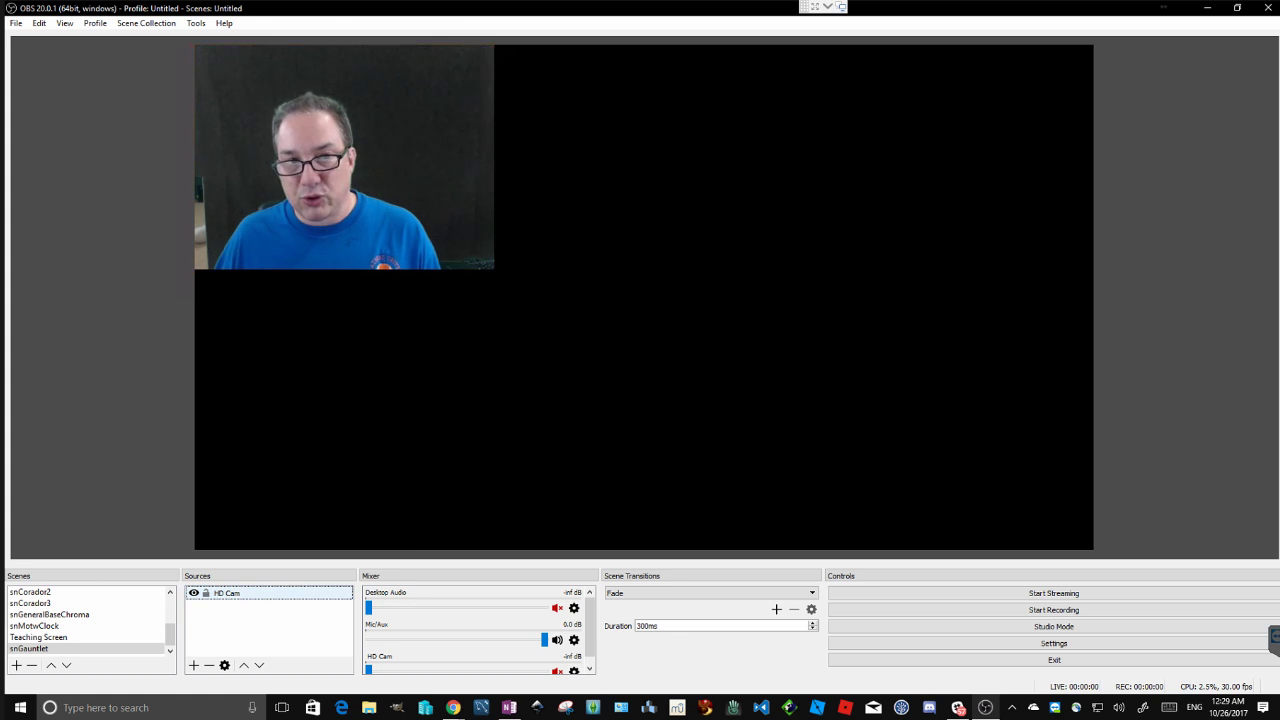
right_click(229, 594)
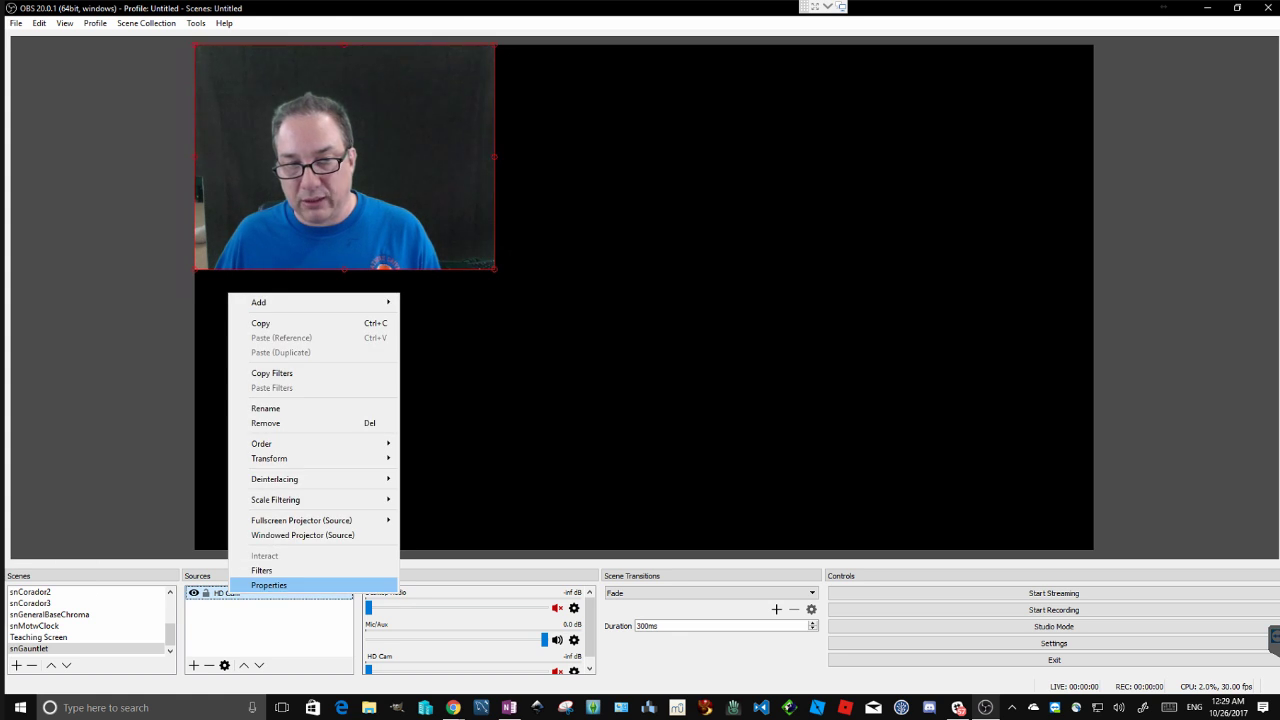
left_click(268, 585)
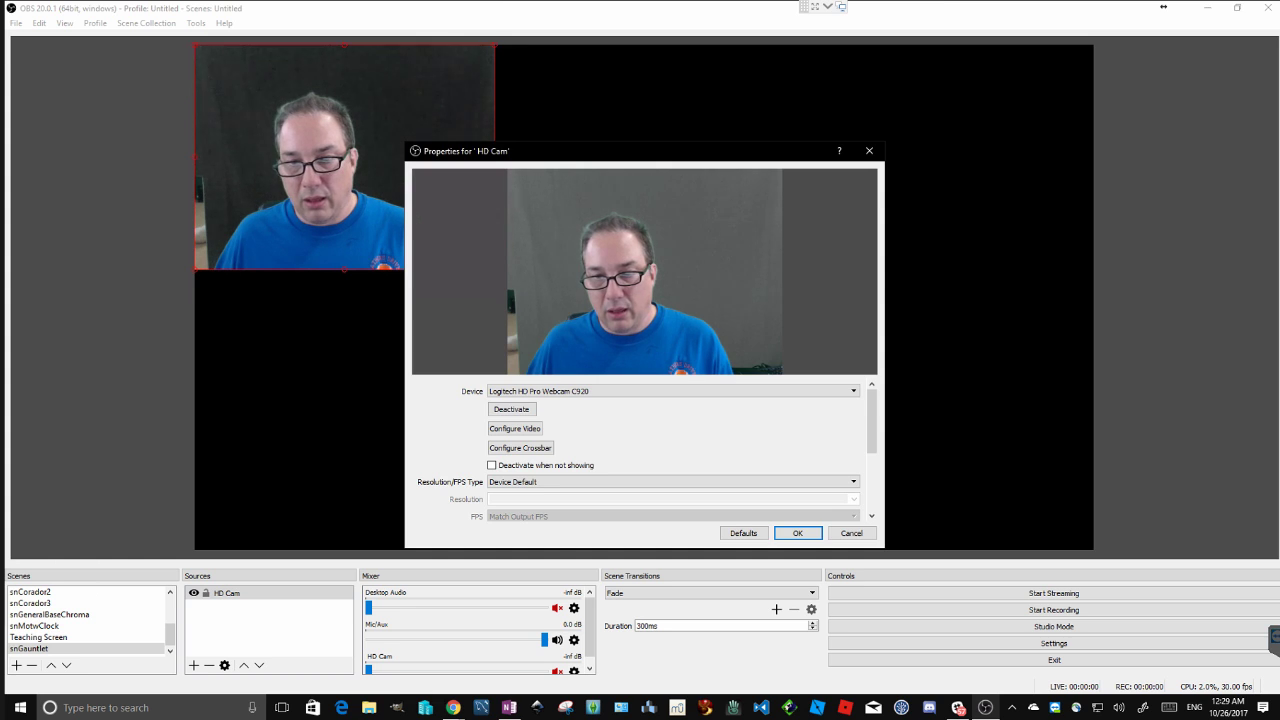
left_click(853, 533)
Remove the Green Screen effect filter from the HD Cam source.
right_click(296, 590)
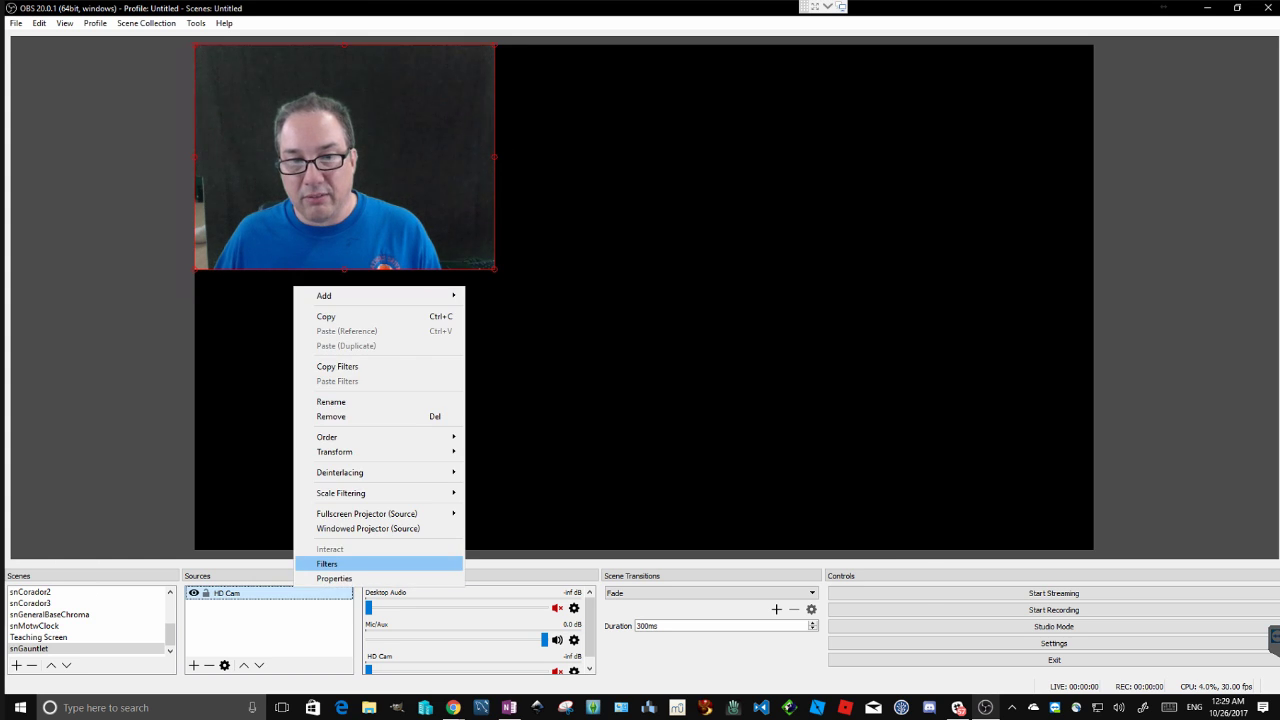
left_click(329, 563)
left_click(405, 381)
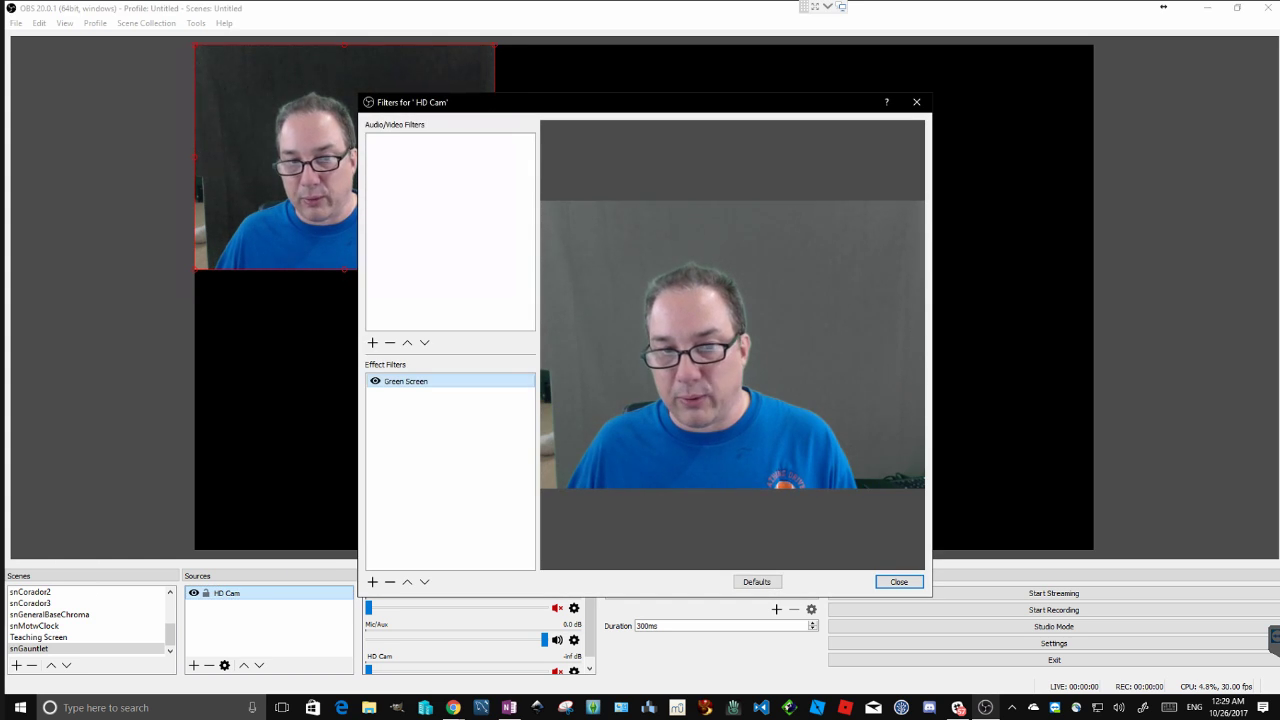
left_click(390, 581)
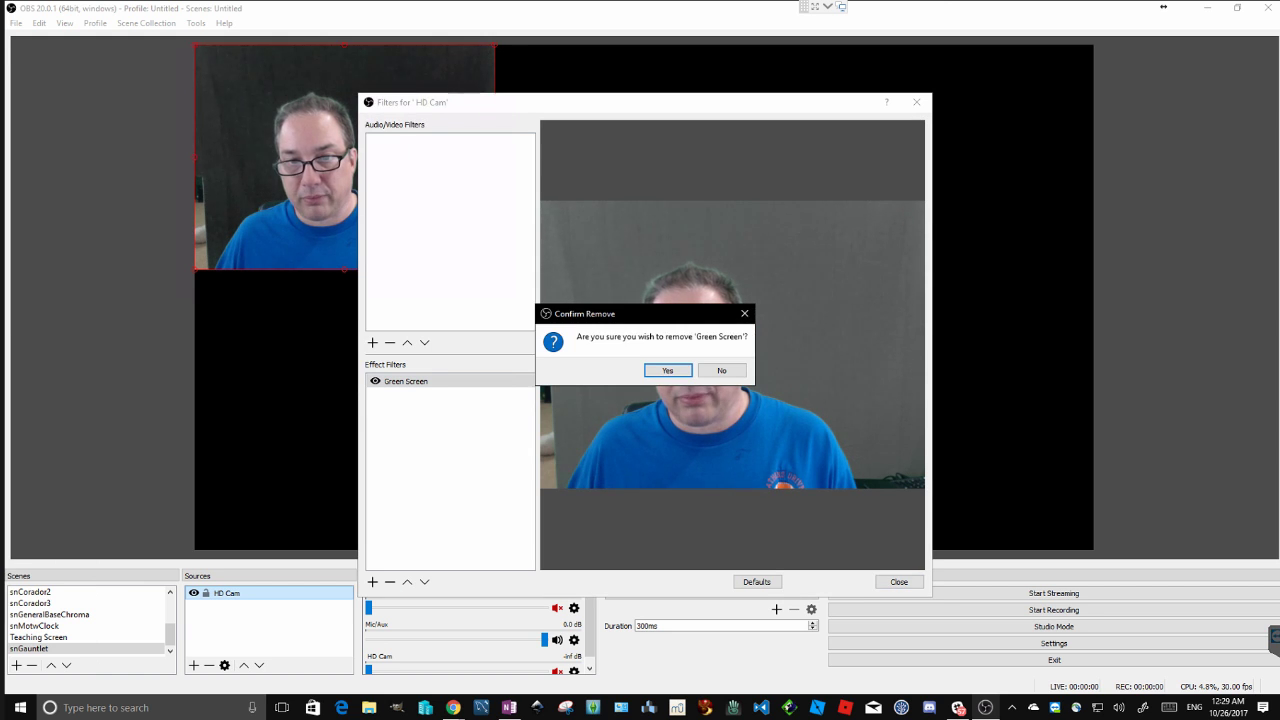
key("Return")
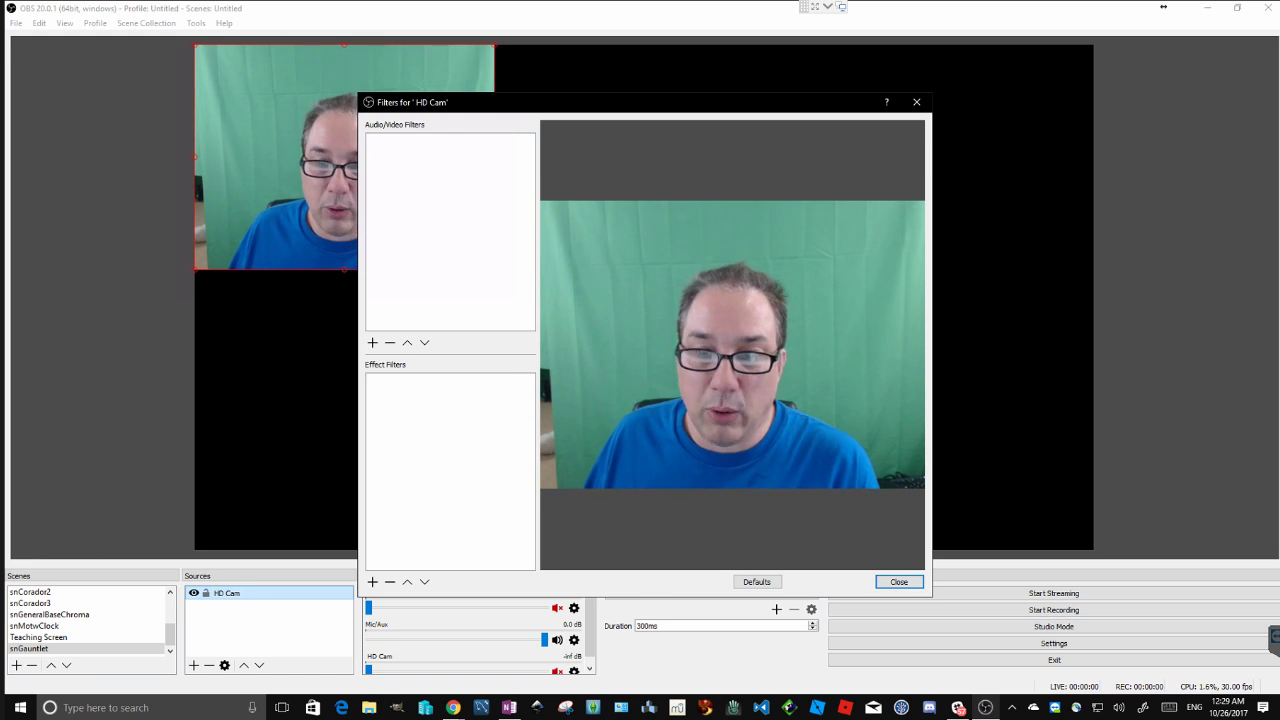
Add a Chroma Key effect filter named GreenScreen to the HD Cam source.
left_click(372, 581)
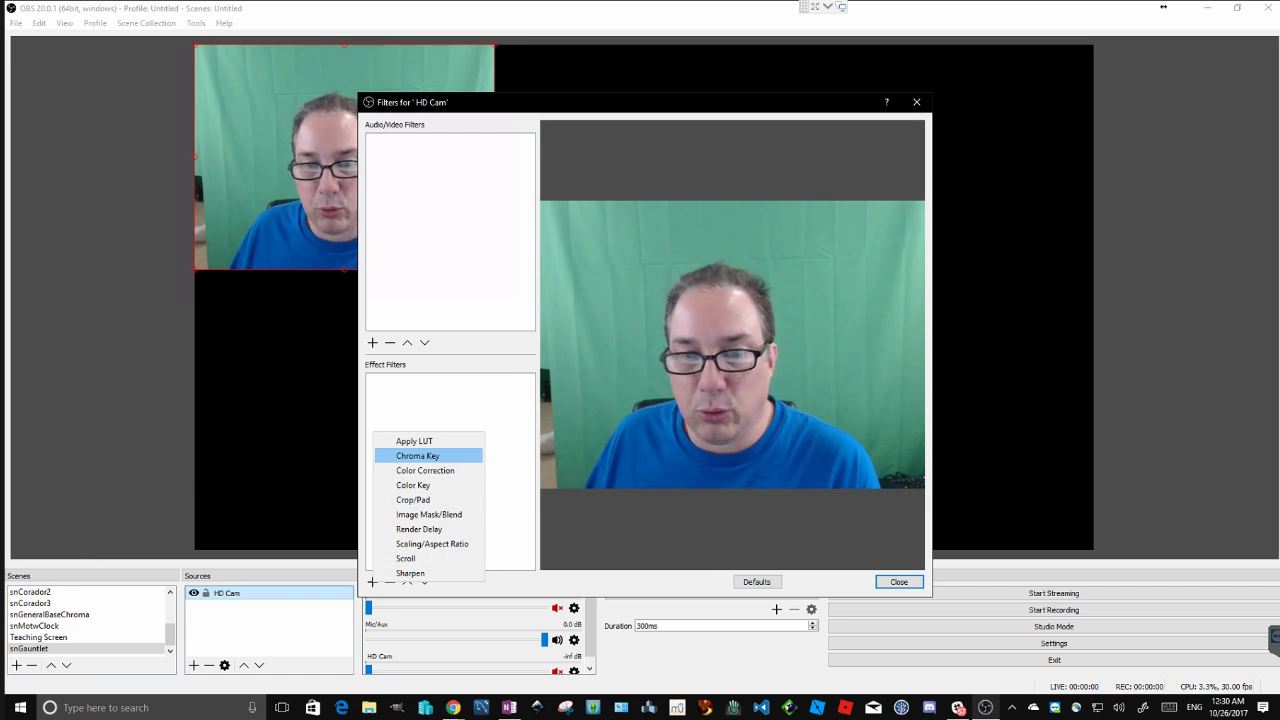
left_click(417, 455)
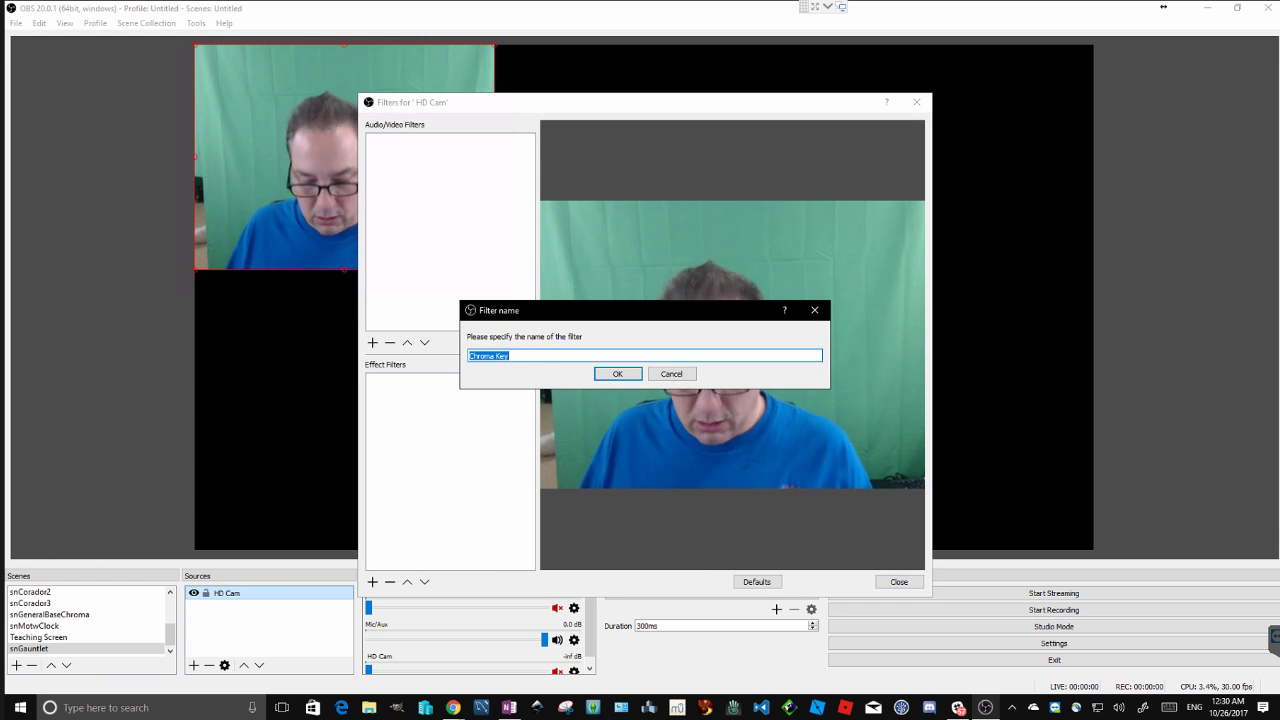
type("Gree")
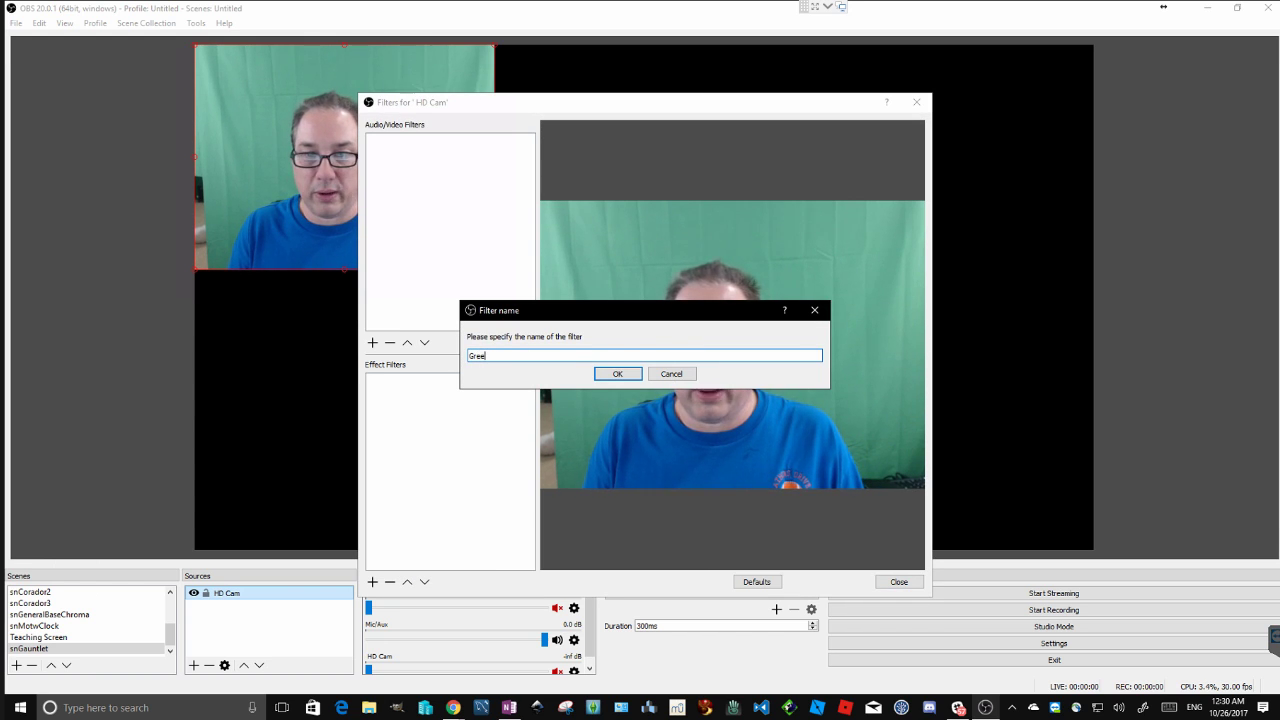
type("nScreen")
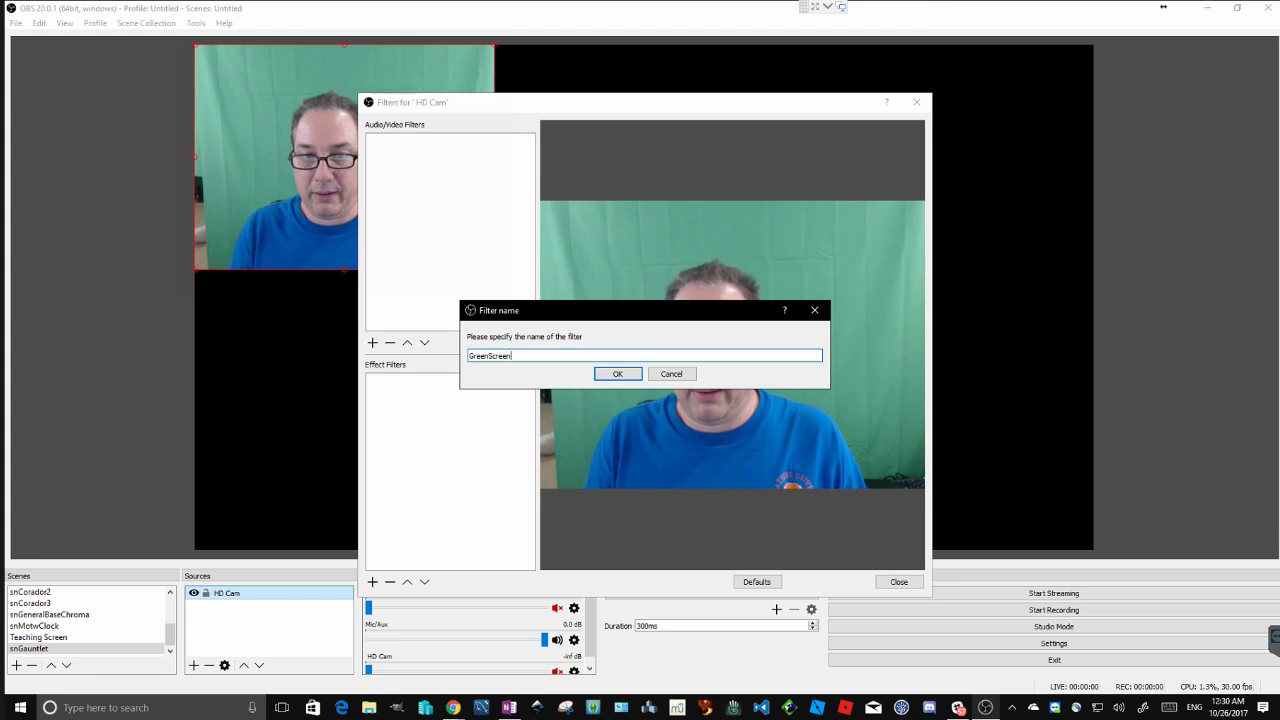
key("Return")
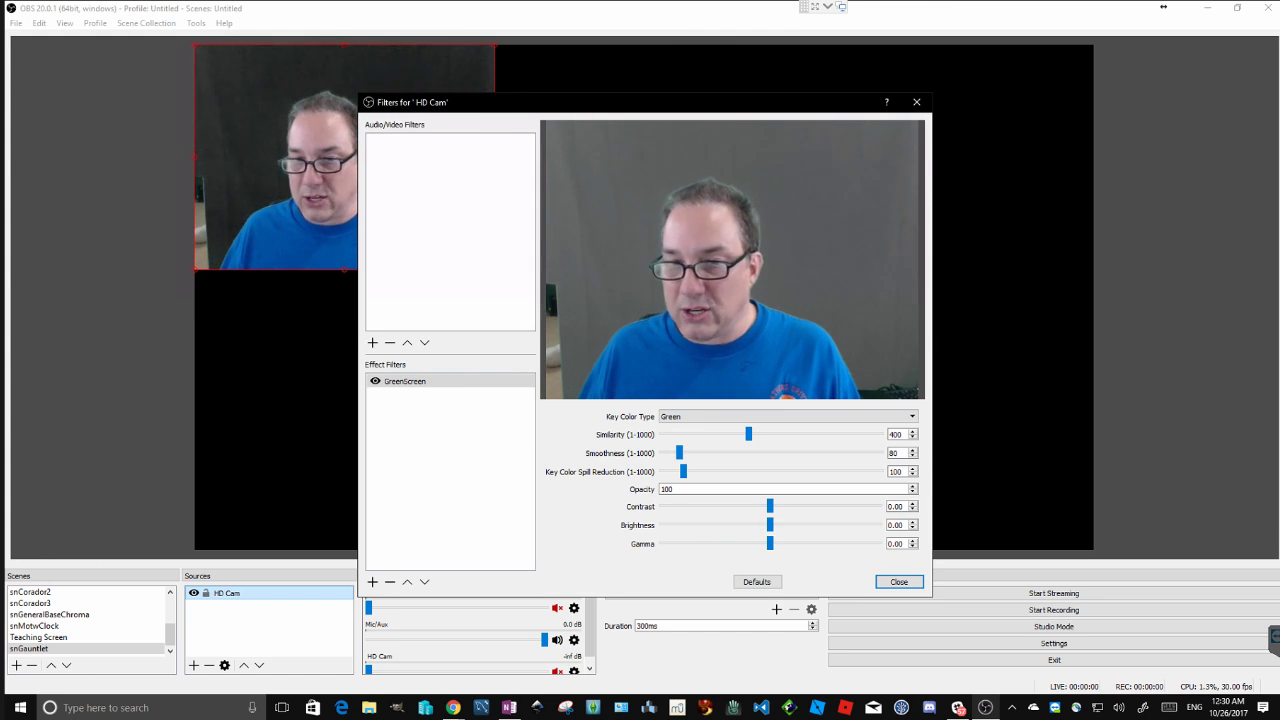
Set the GreenScreen filter's key color type to Green and close the HD Cam filters.
left_click(788, 416)
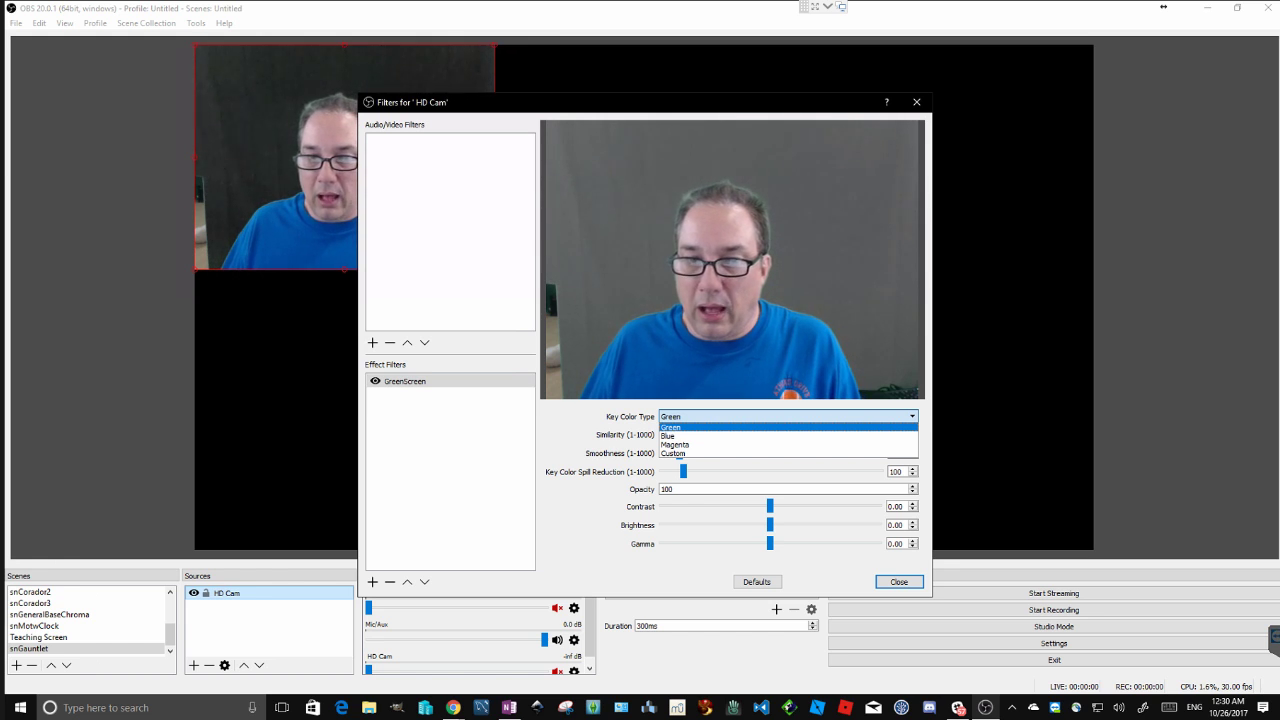
left_click(700, 427)
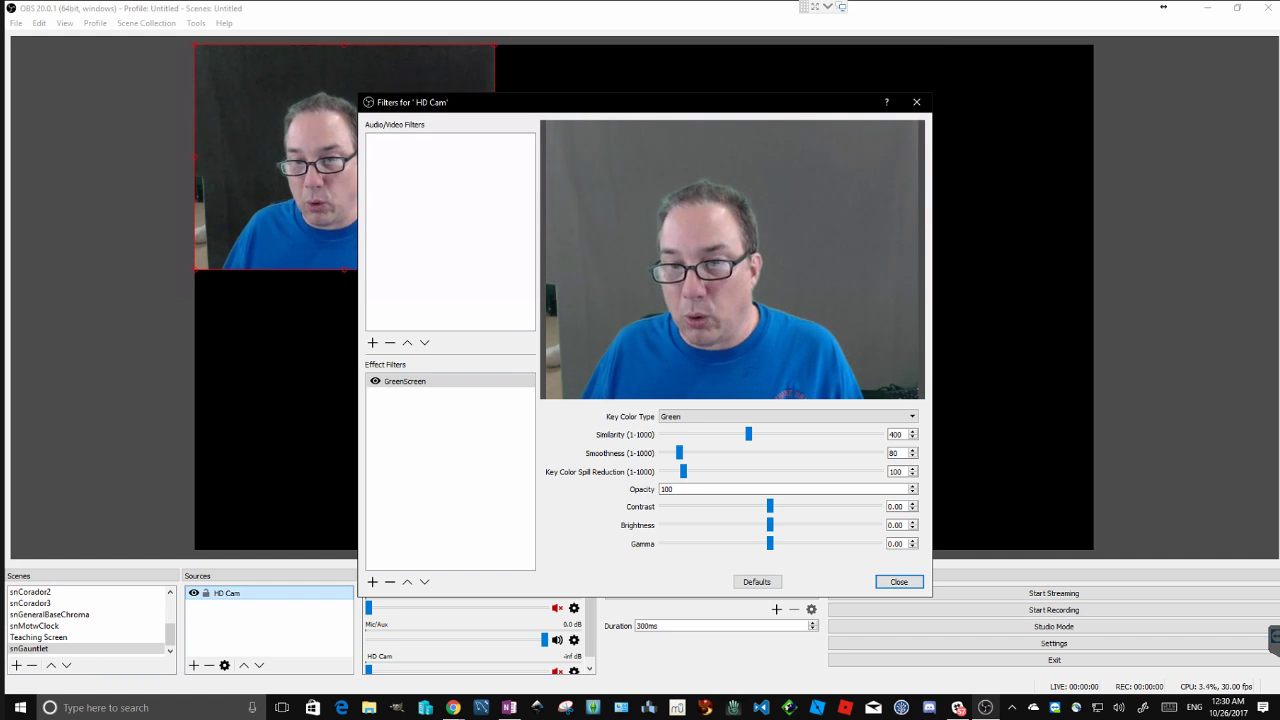
left_click(899, 581)
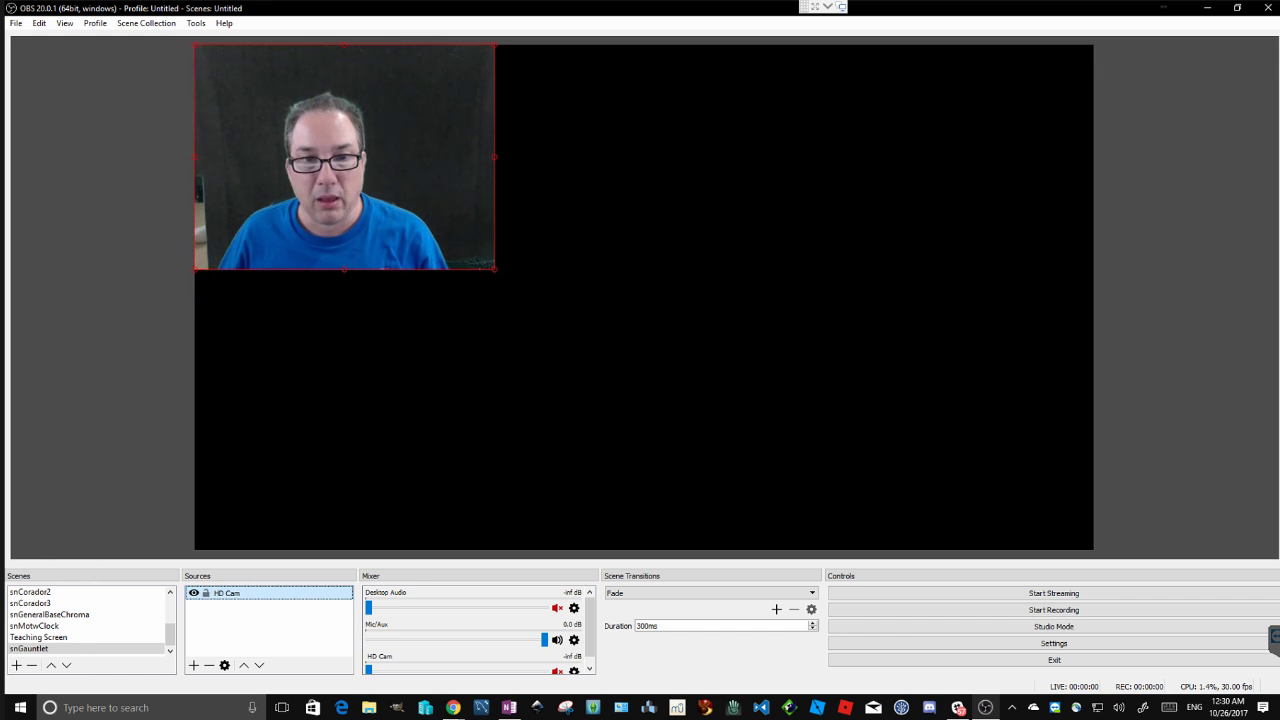
Enlarge the HD Cam image to about twice its size and place it against the canvas's bottom edge, slightly past its left edge.
left_click_drag(494, 269, 783, 486)
left_click_drag(640, 370, 600, 435)
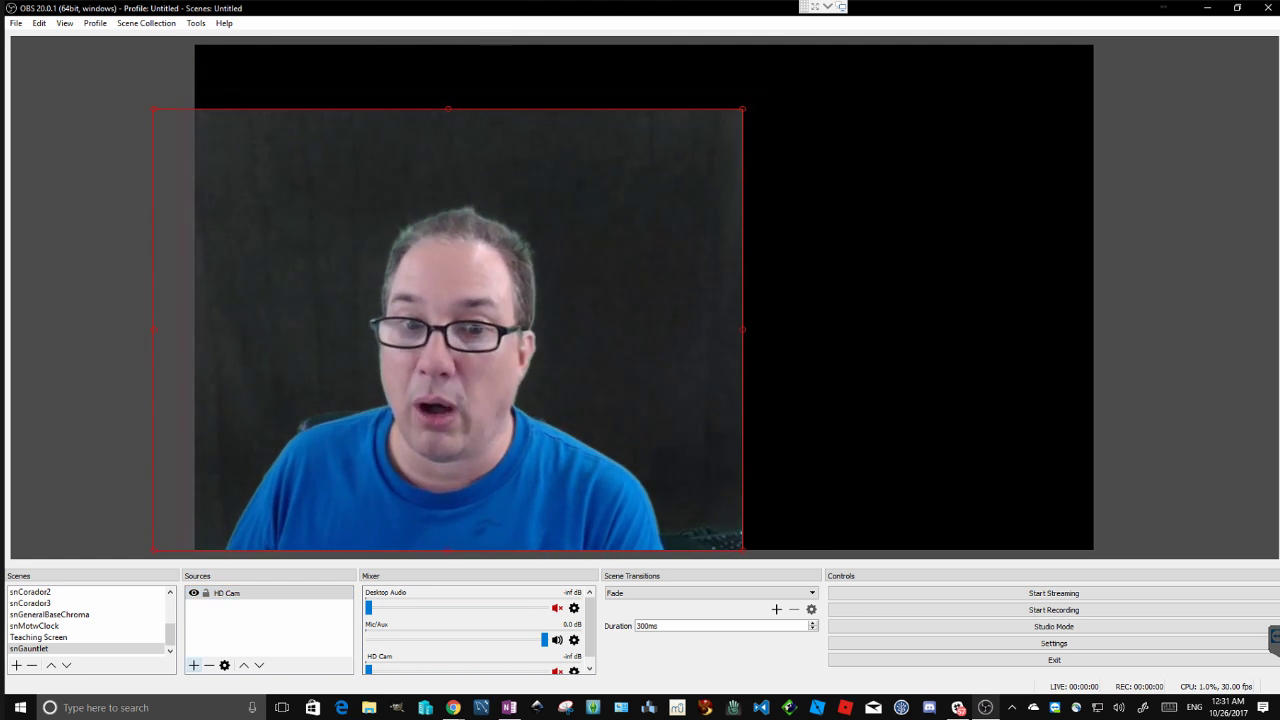
Add a new Image source with the default name to the snGauntlet scene.
left_click(194, 665)
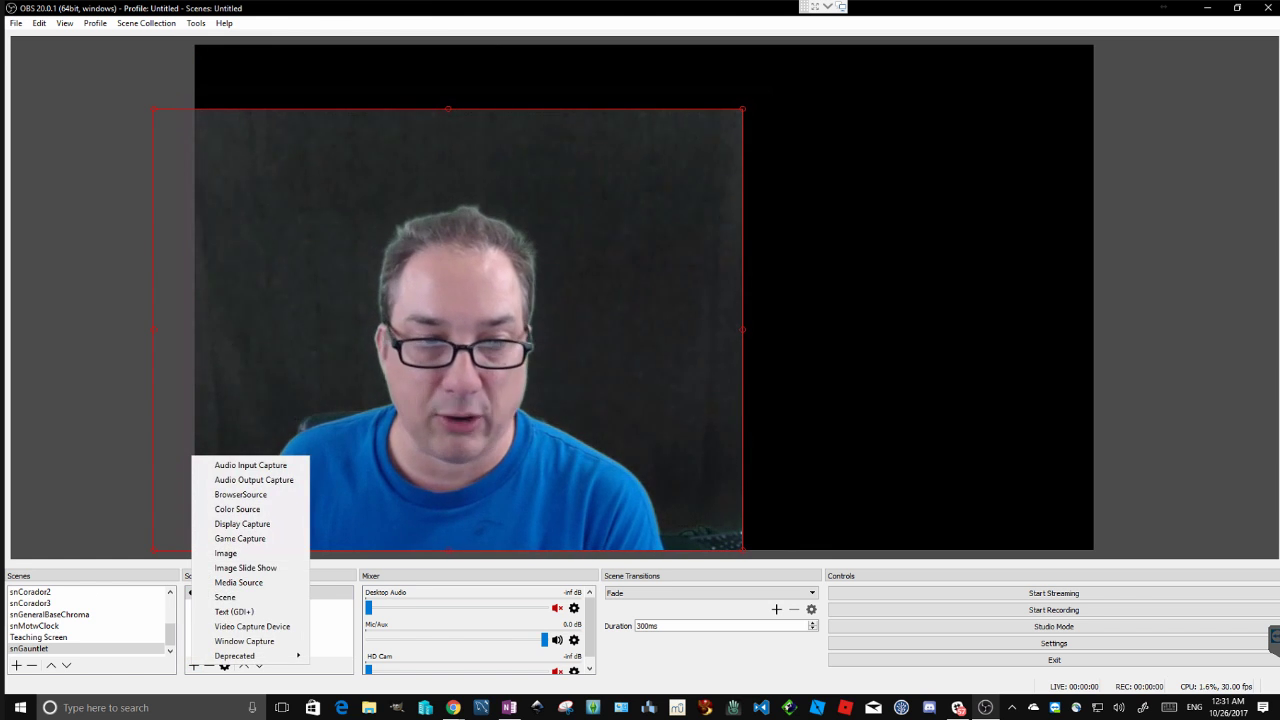
left_click(226, 553)
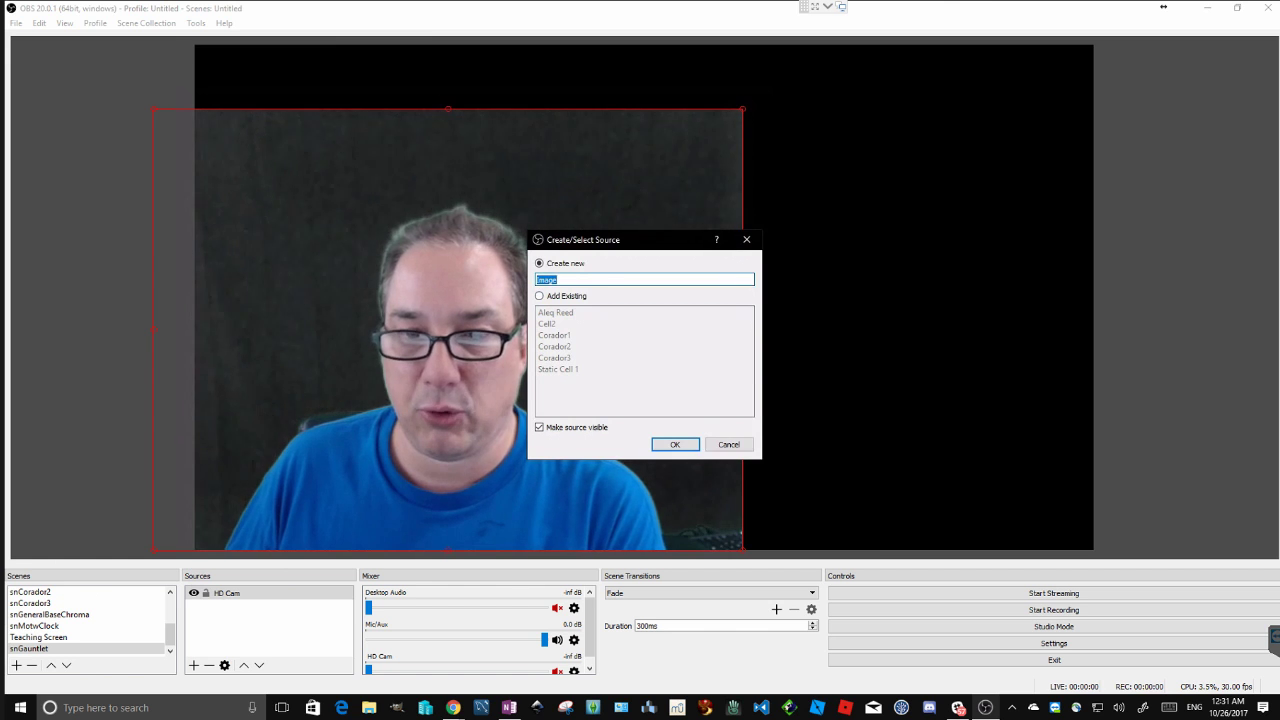
left_click(675, 444)
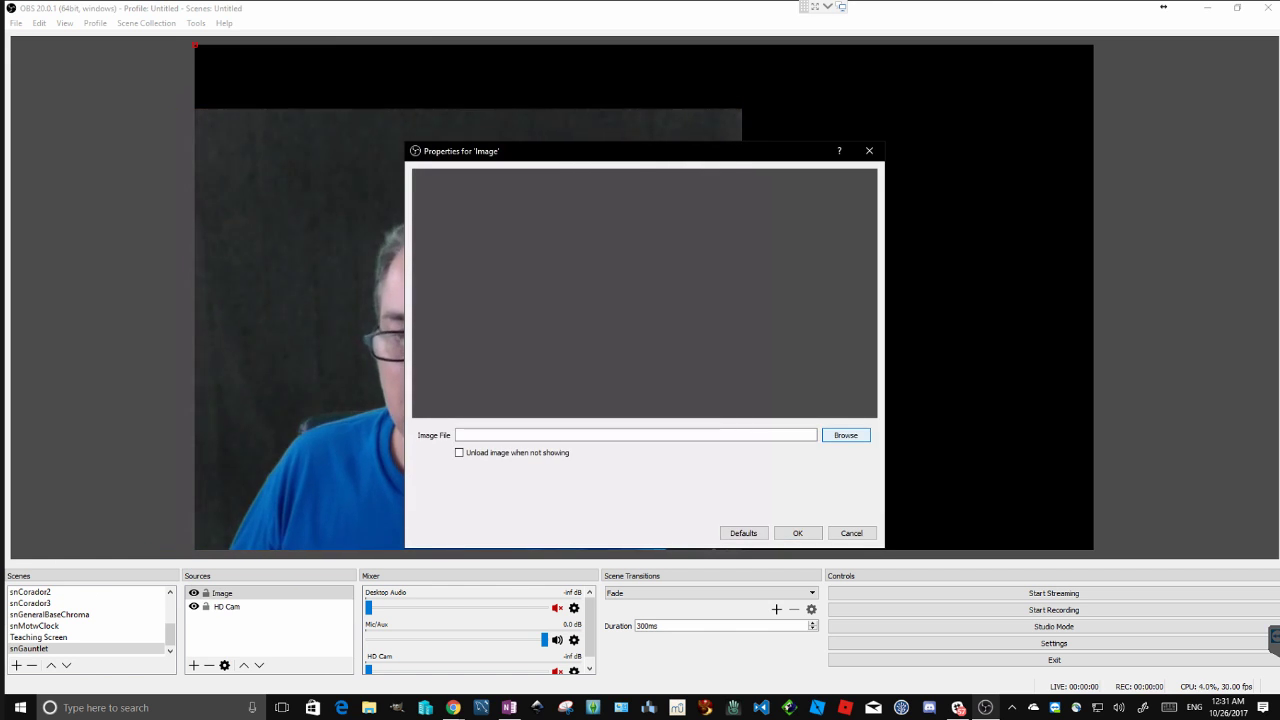
Load CharlestonMap.jpg from the Screen Images folder inside the desktop's Role-Play Tabletop > Gauntlet folders as the Image source's file.
left_click(846, 435)
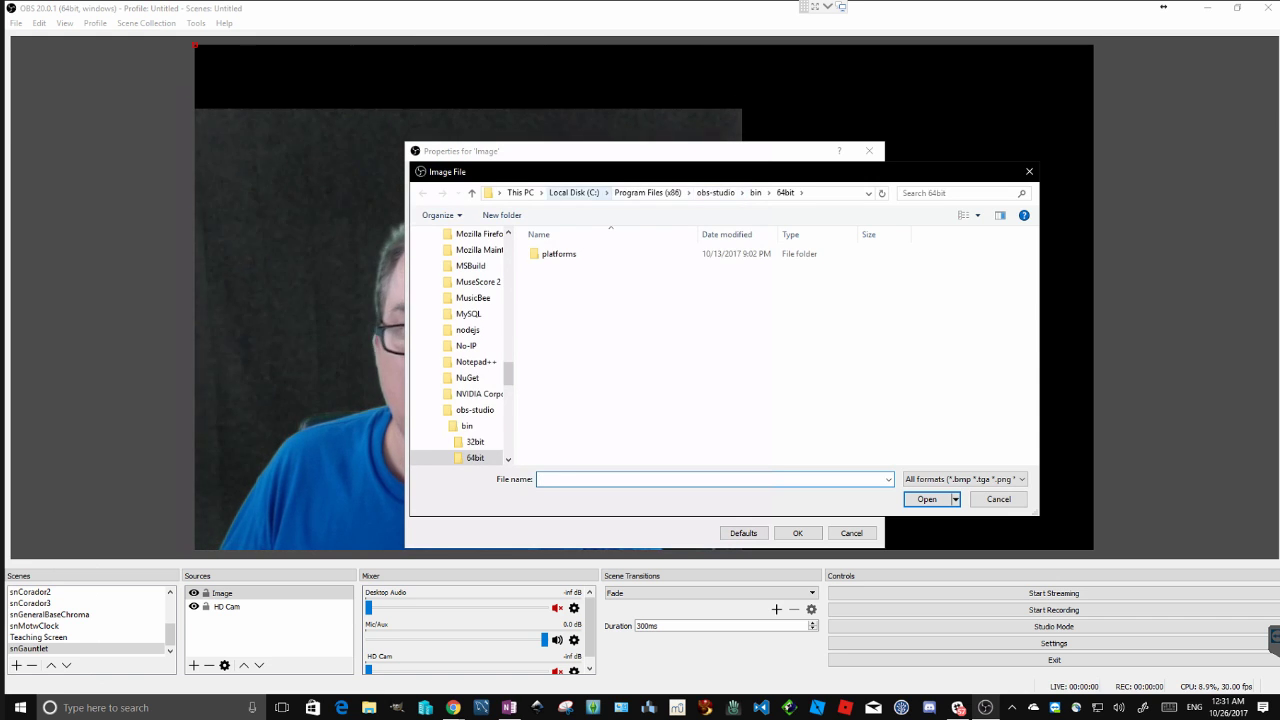
left_click_drag(508, 374, 508, 371)
scroll(460, 345, "up", 10)
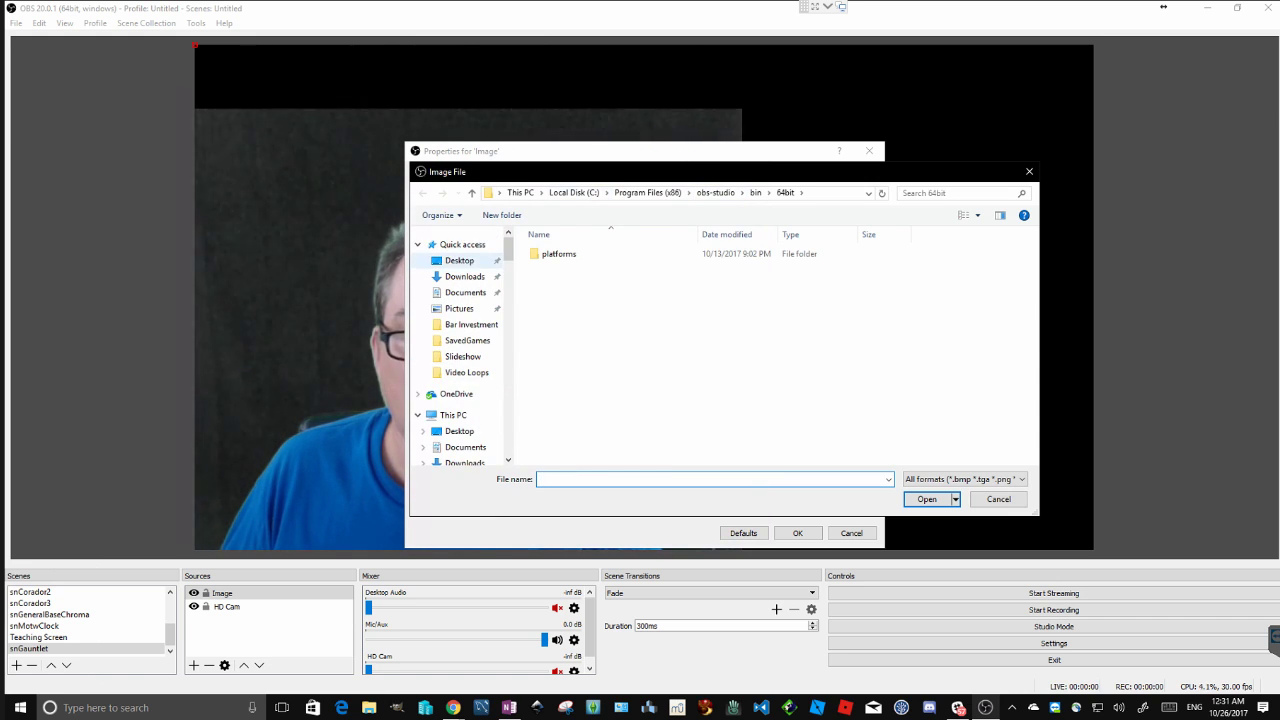
left_click(459, 260)
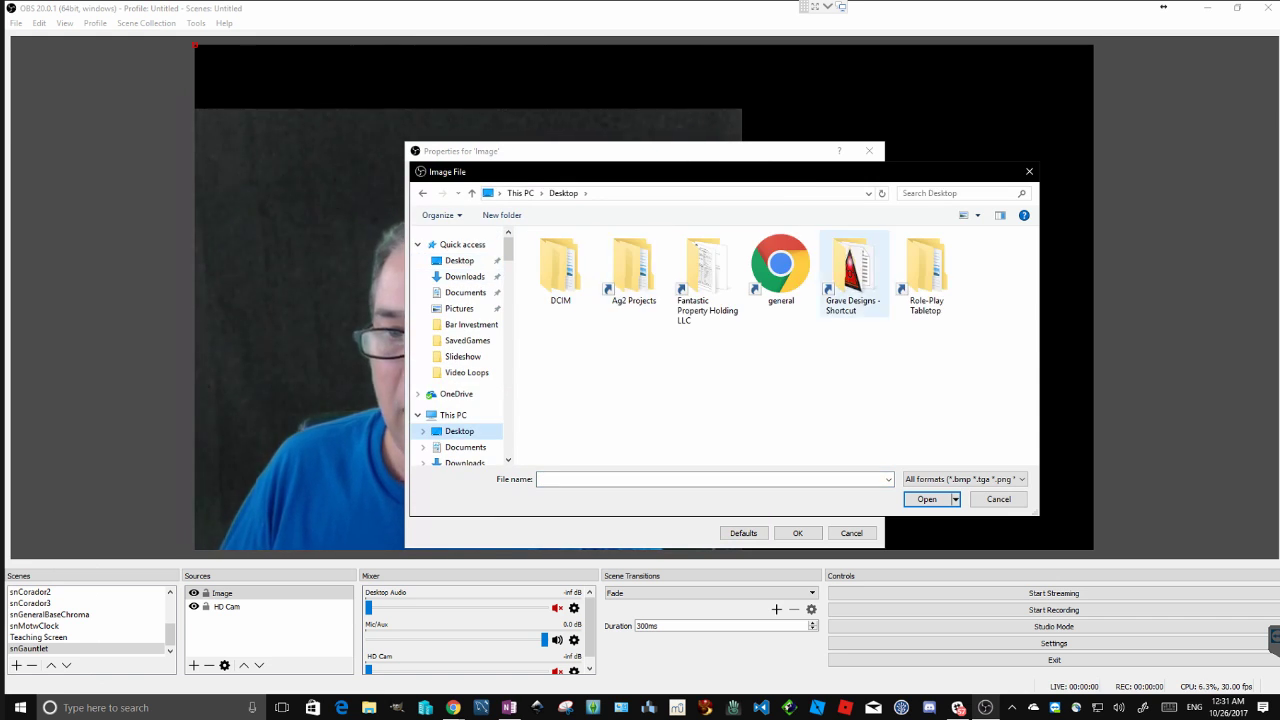
double_click(927, 270)
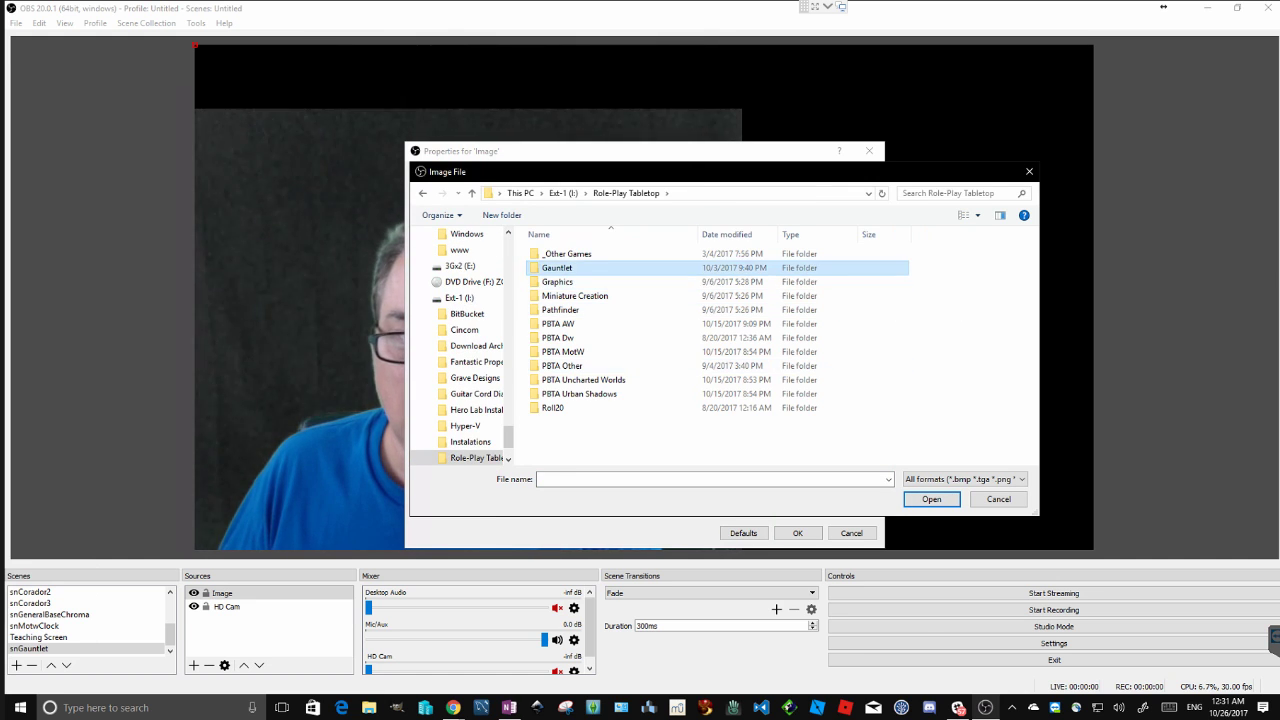
double_click(557, 267)
double_click(578, 267)
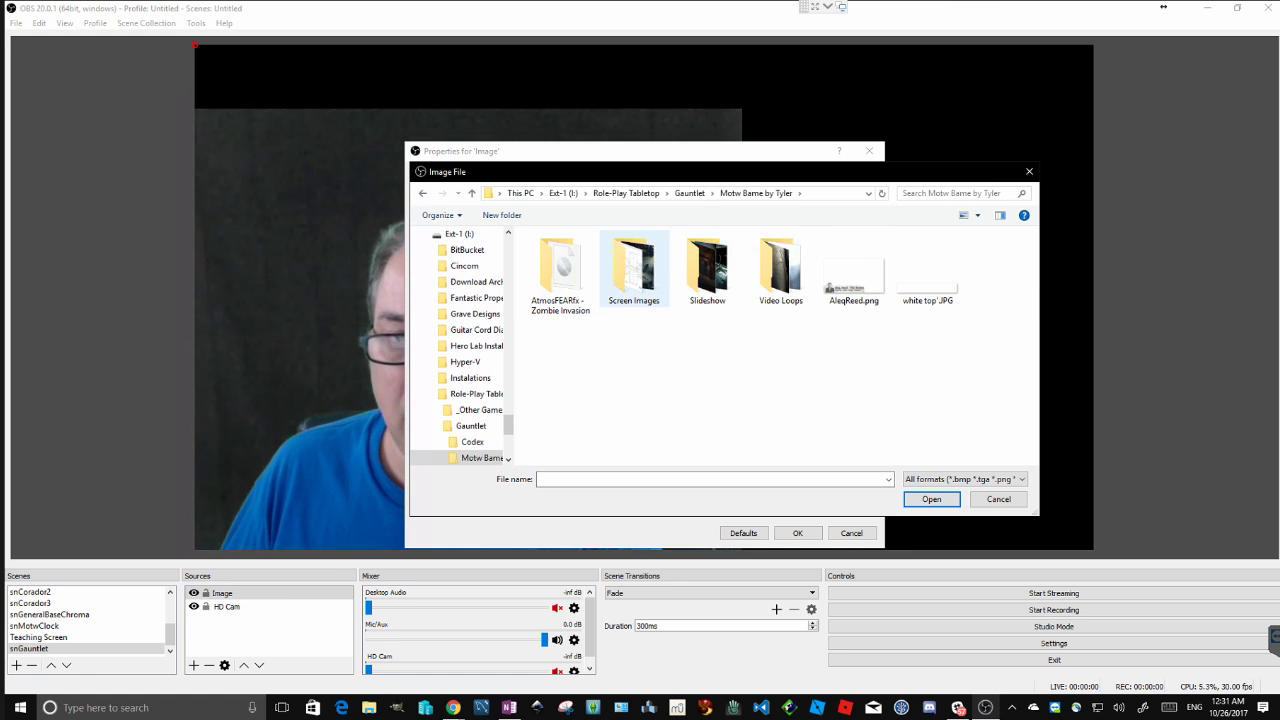
double_click(634, 268)
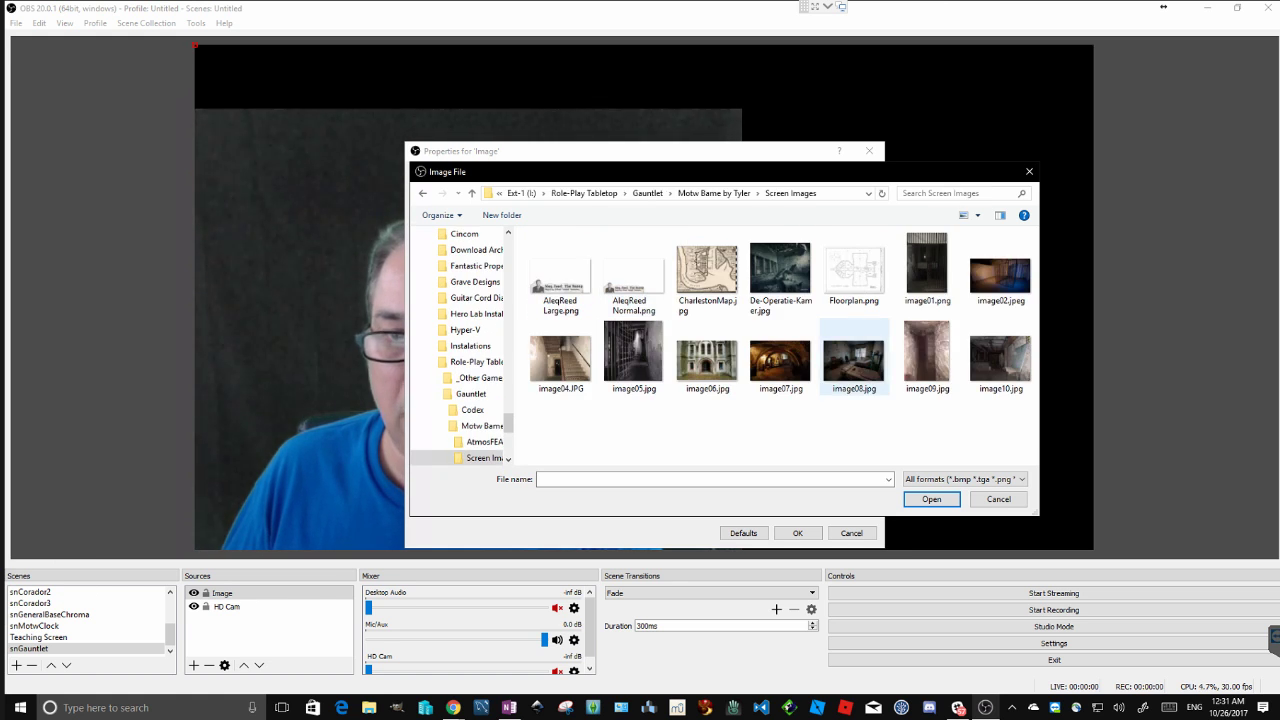
left_click(707, 268)
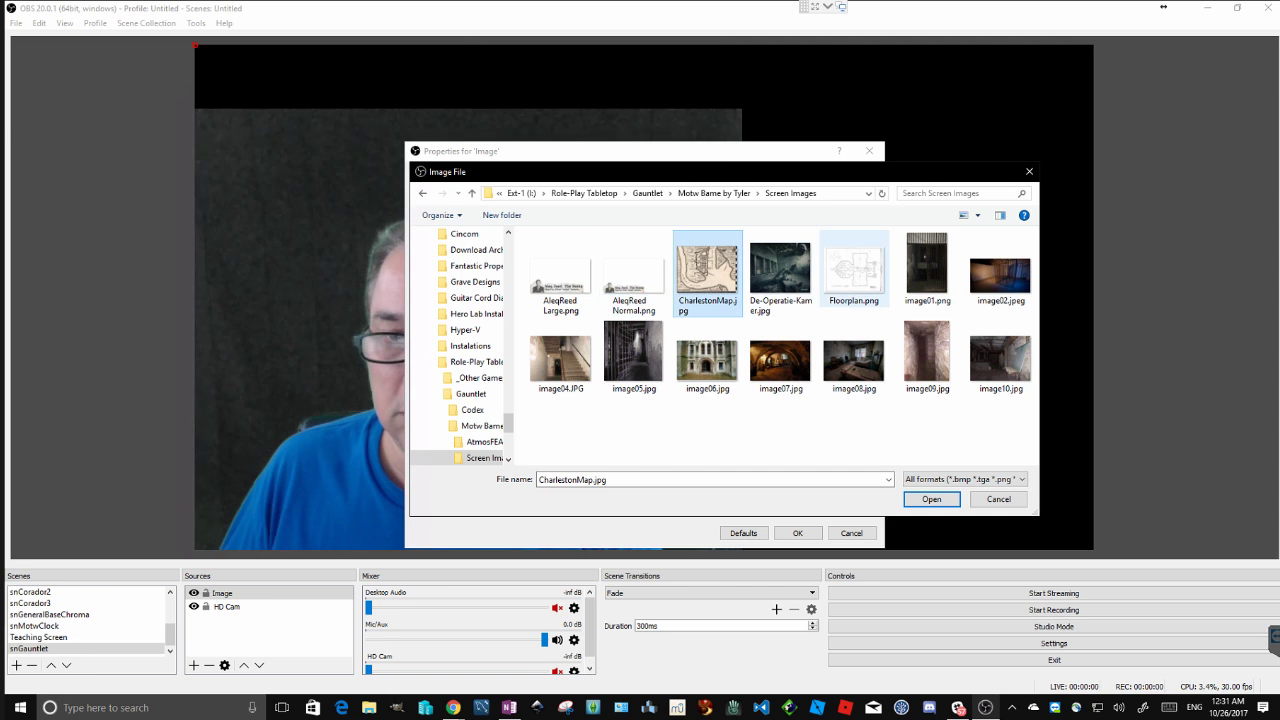
left_click(931, 499)
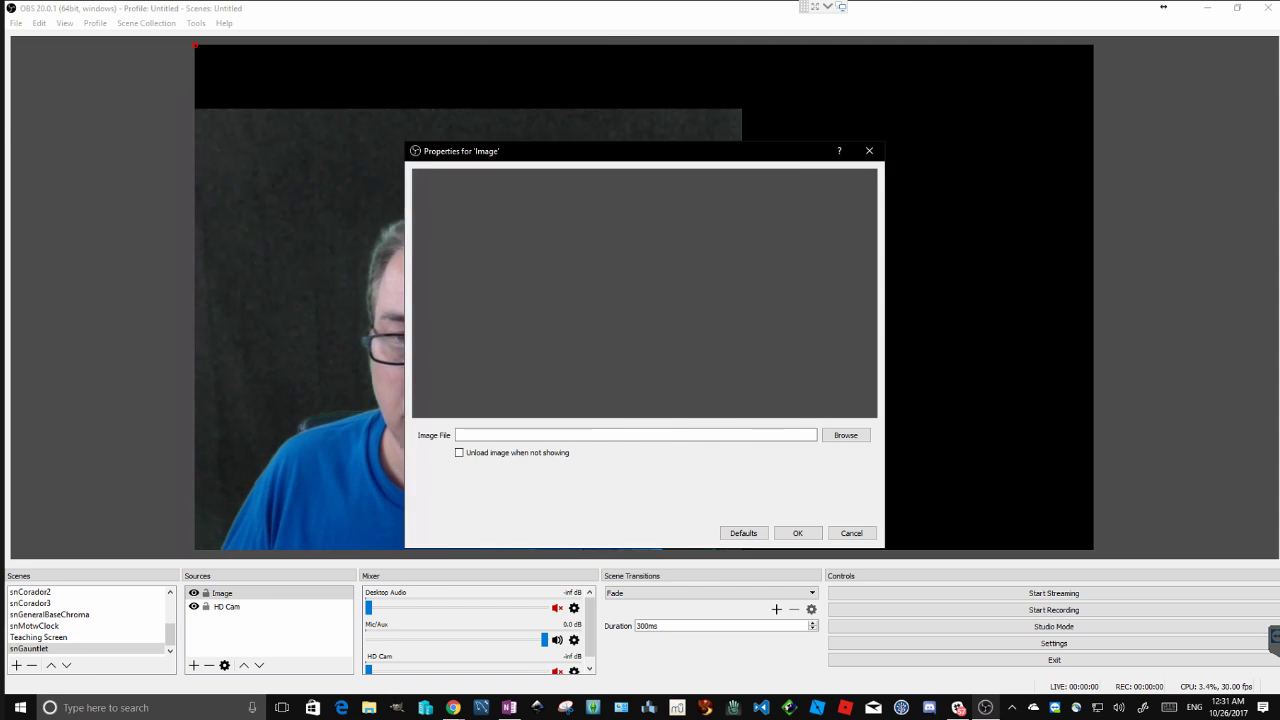
key("Return")
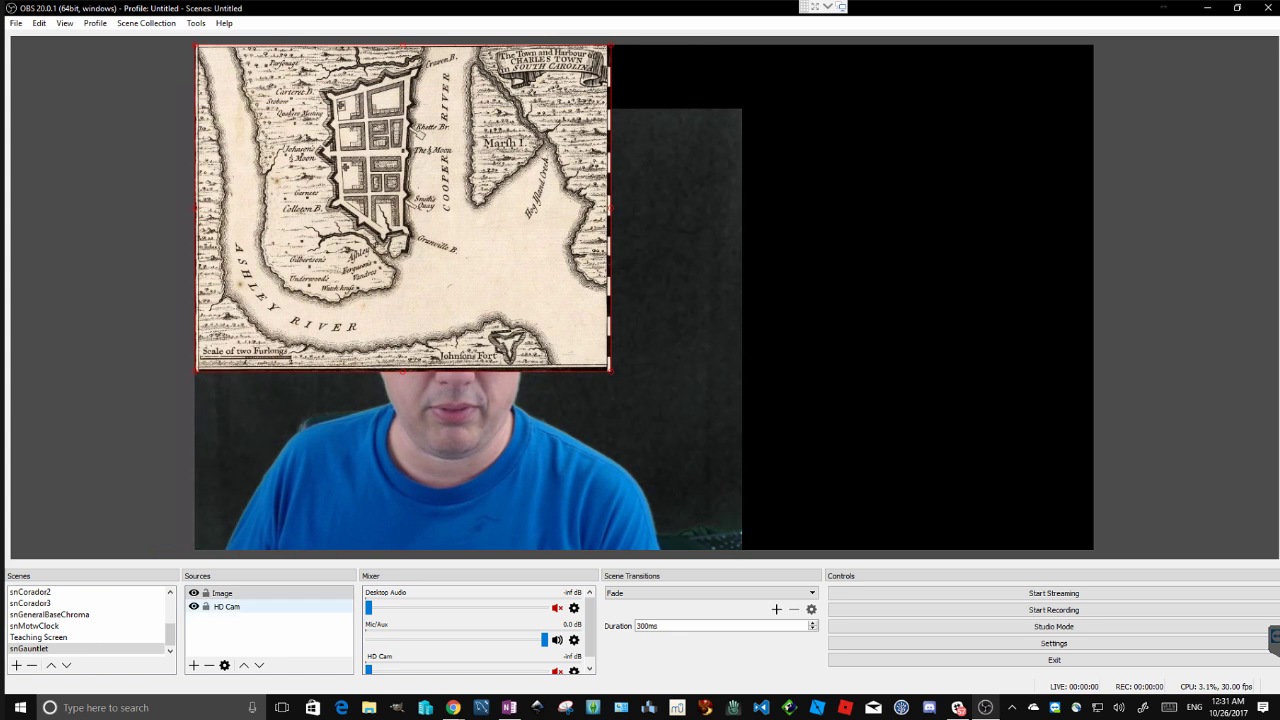
Move the map image inward from the canvas corner and place the Image source below HD Cam in the source order.
left_click(228, 607)
left_click(224, 593)
left_click_drag(430, 260, 514, 295)
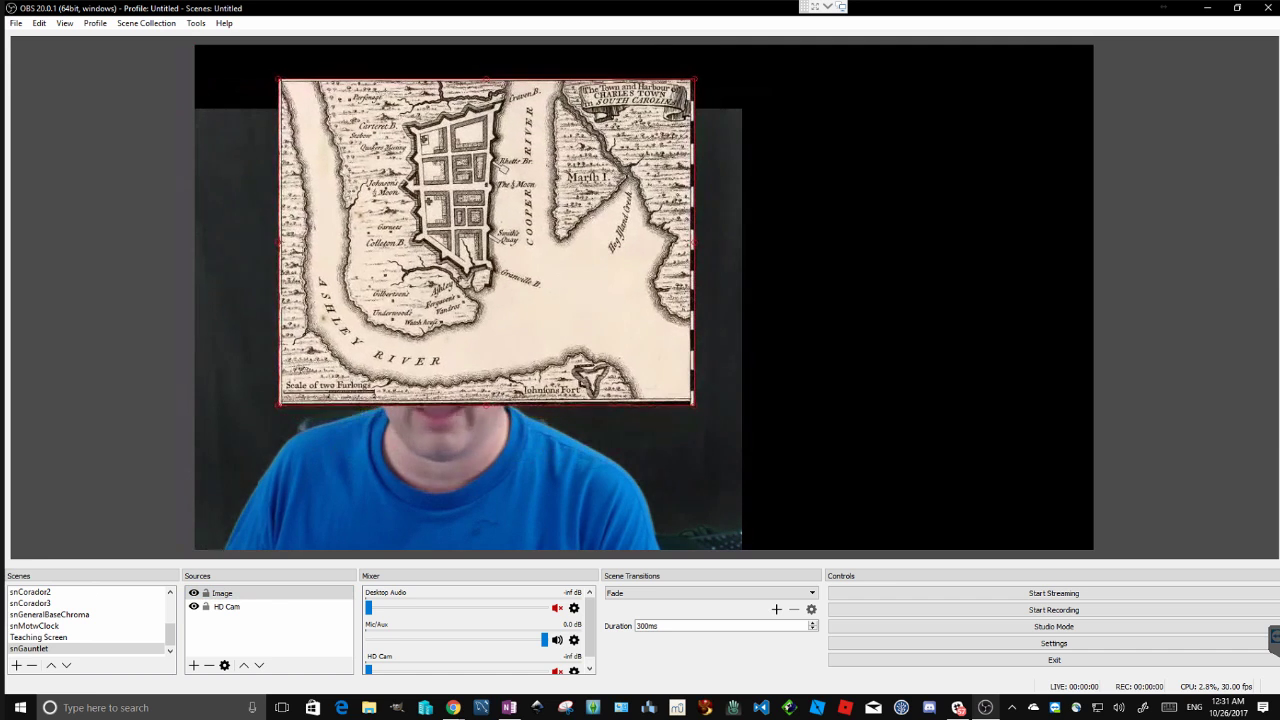
left_click_drag(226, 593, 229, 614)
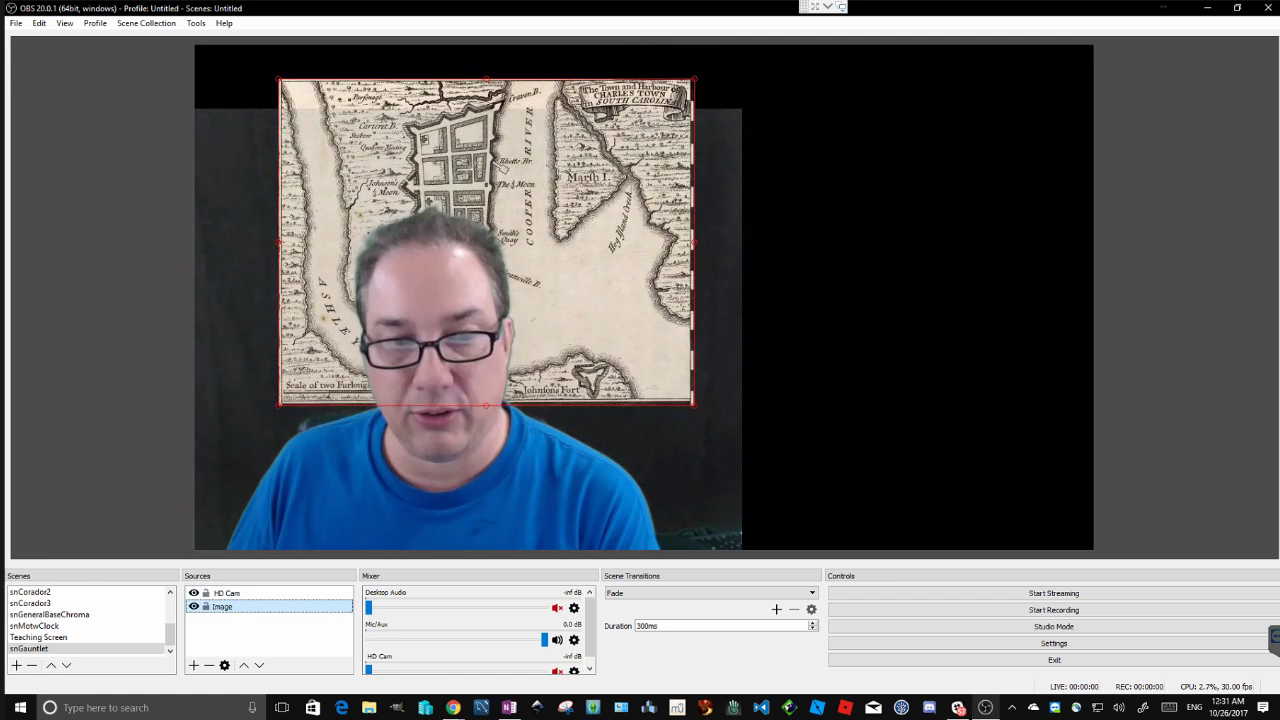
Enlarge the map image to about twice its size and shift it behind the webcam, slightly past the canvas's left edge.
left_click_drag(480, 262, 480, 261)
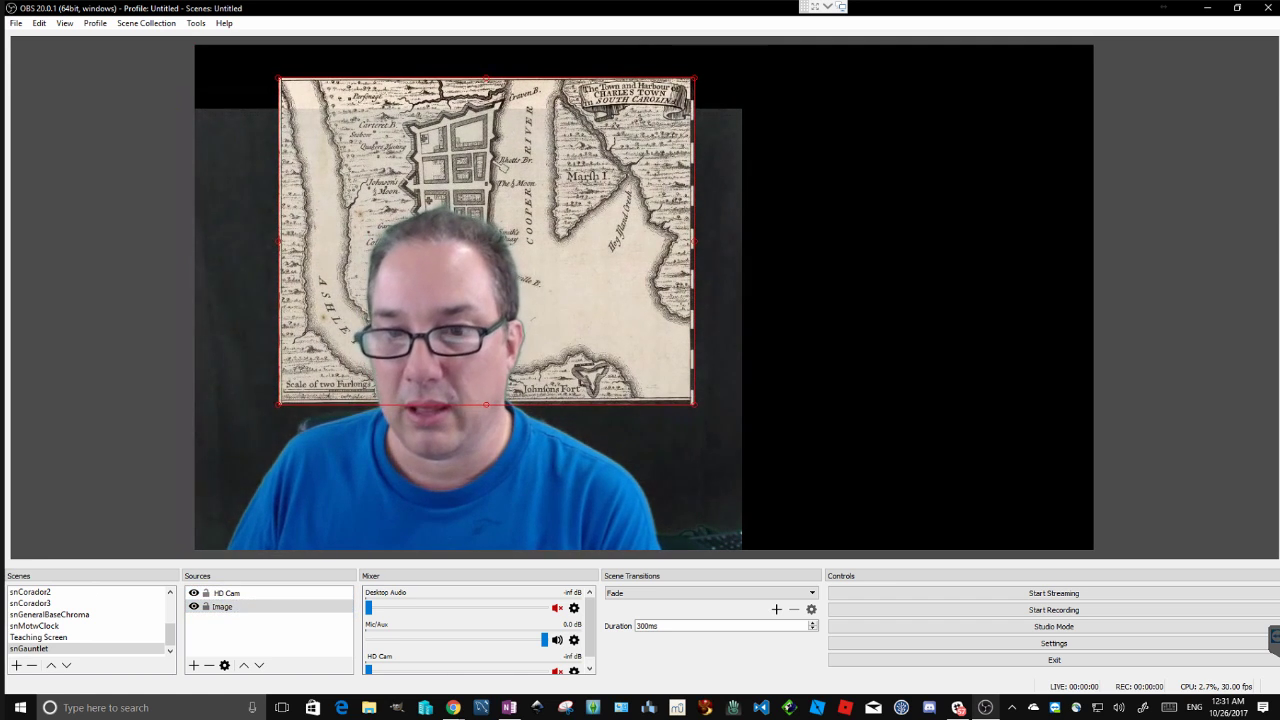
left_click_drag(694, 405, 906, 571)
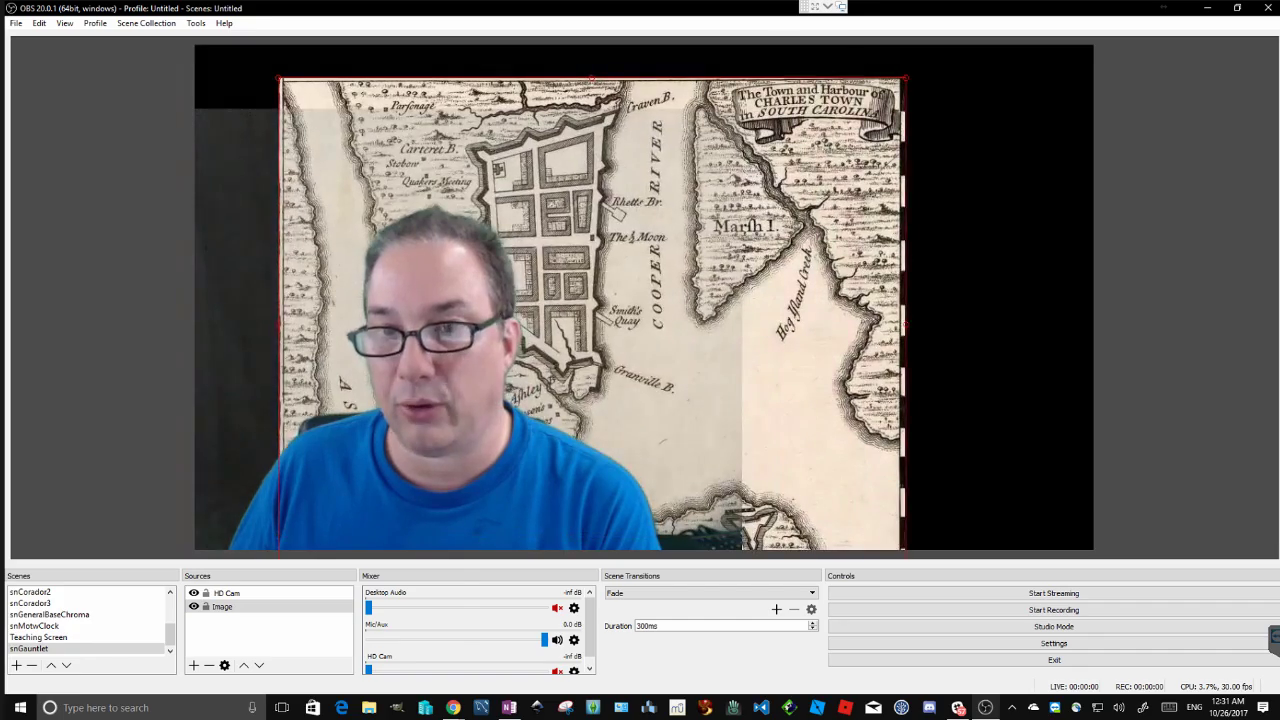
left_click_drag(640, 320, 852, 310)
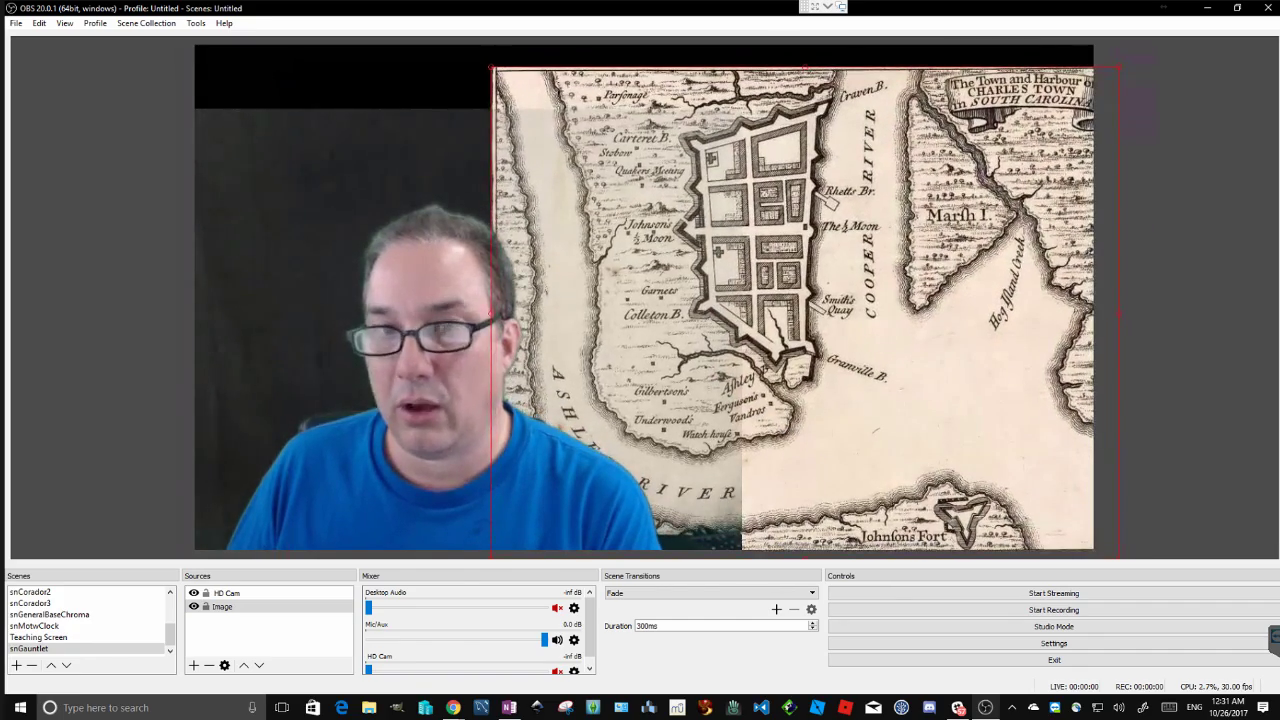
left_click_drag(491, 67, 291, 40)
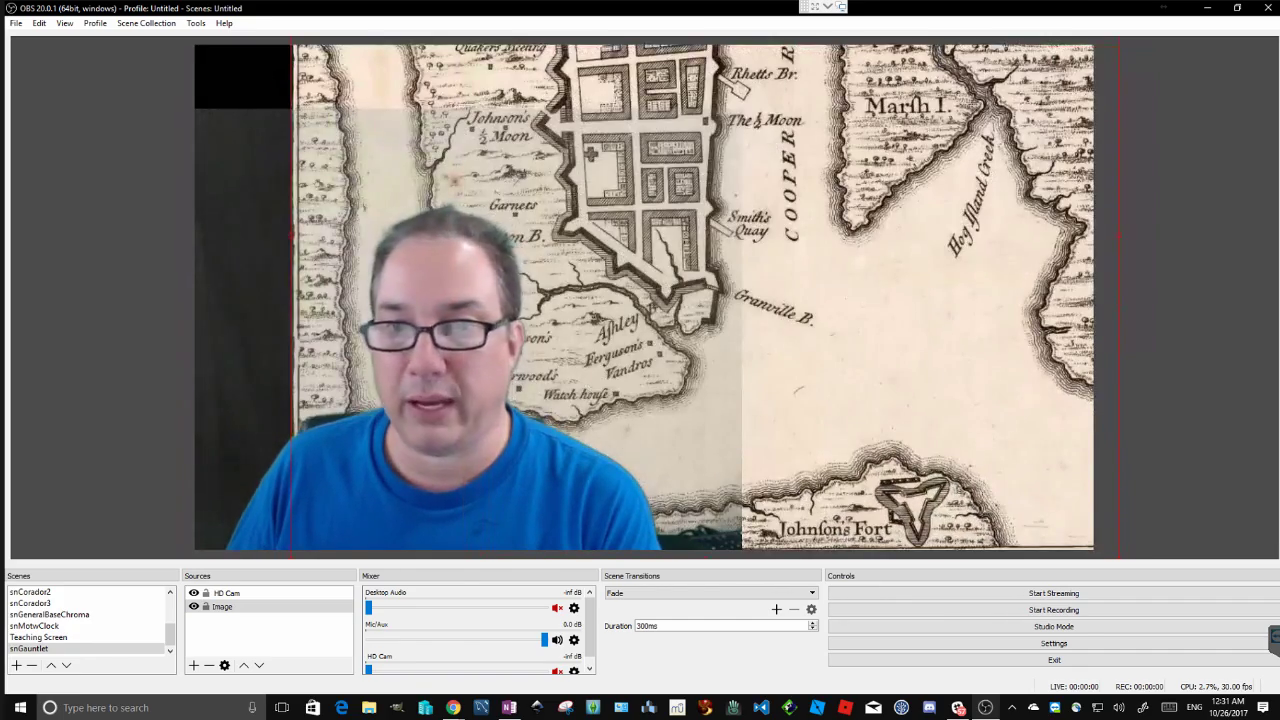
left_click_drag(640, 240, 484, 312)
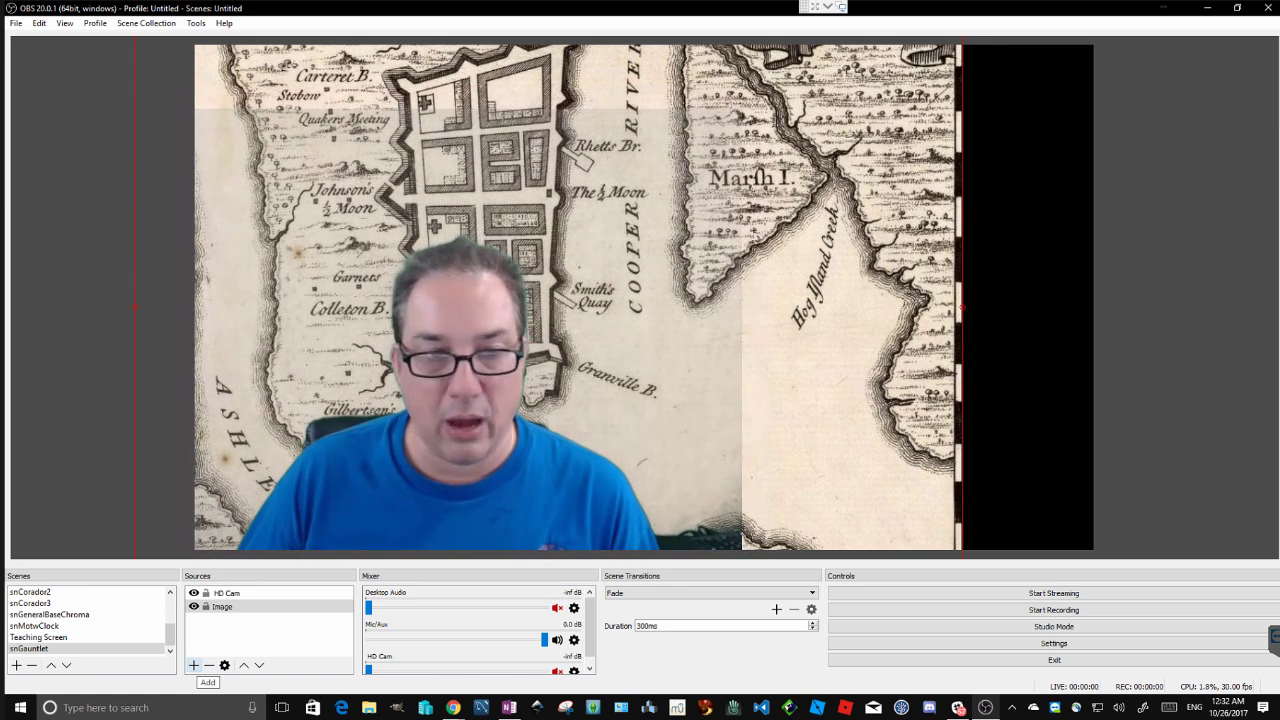
Search Windows for vlc and launch VLC media player.
left_click(194, 665)
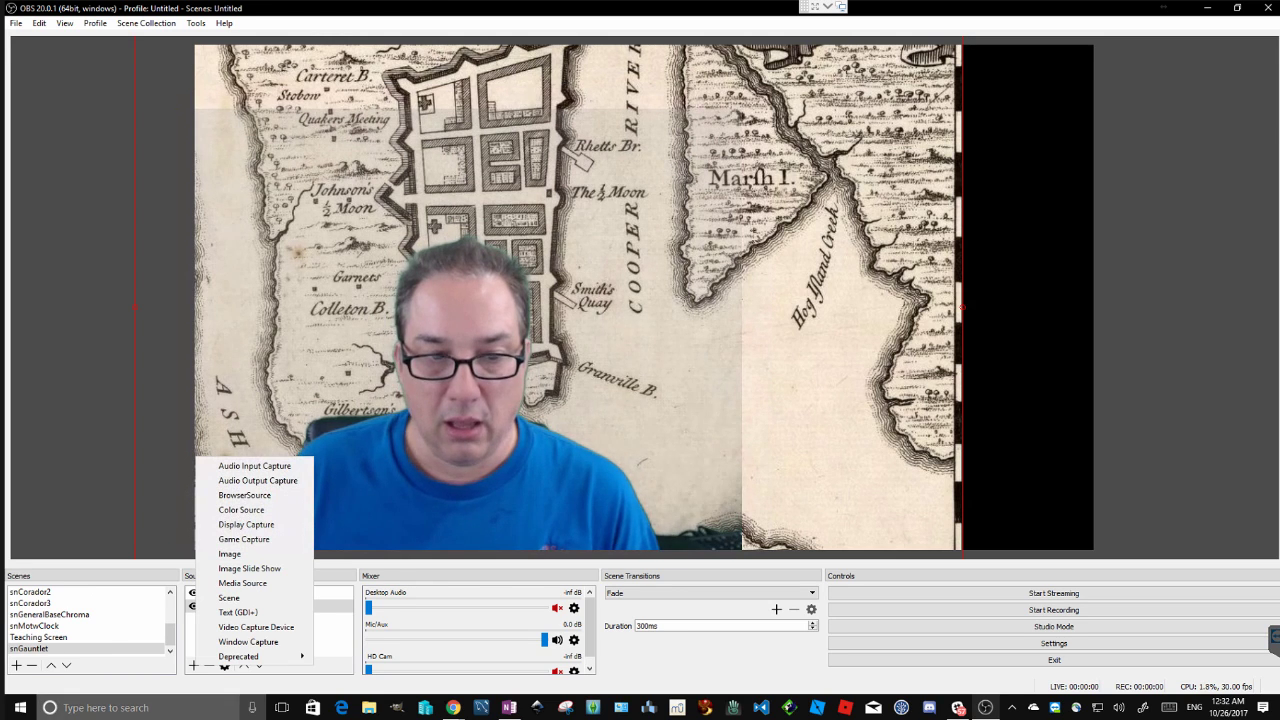
left_click(150, 707)
type("vlc")
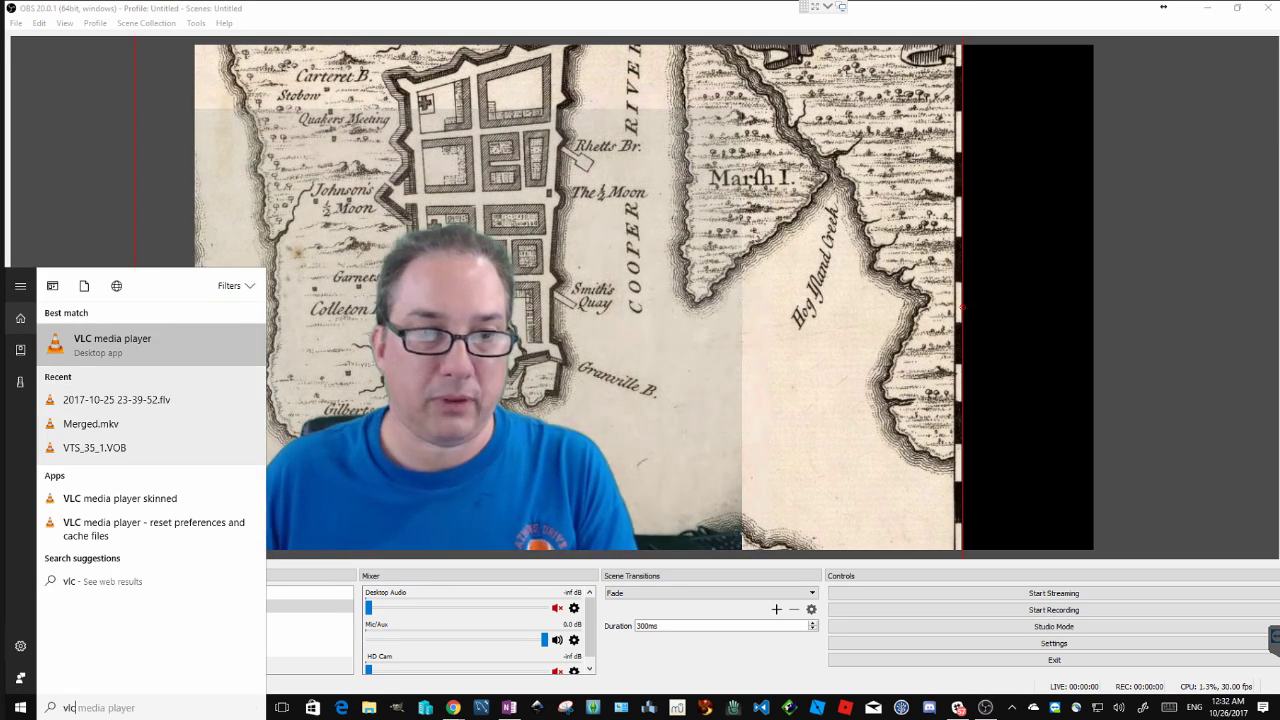
key("Return")
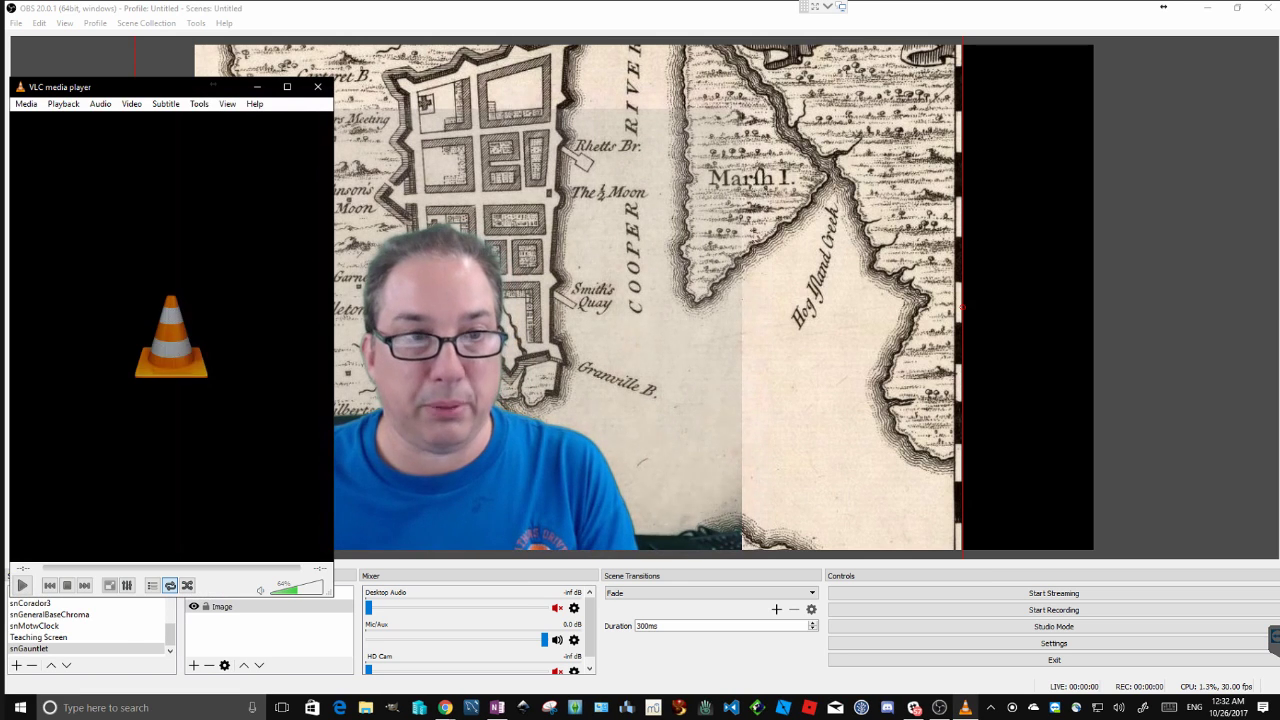
Open the ZOMBIE_INVASION DVD from disc device F:\ in VLC.
key("alt+m")
key("Down")
key("Down")
key("Down")
key("Return")
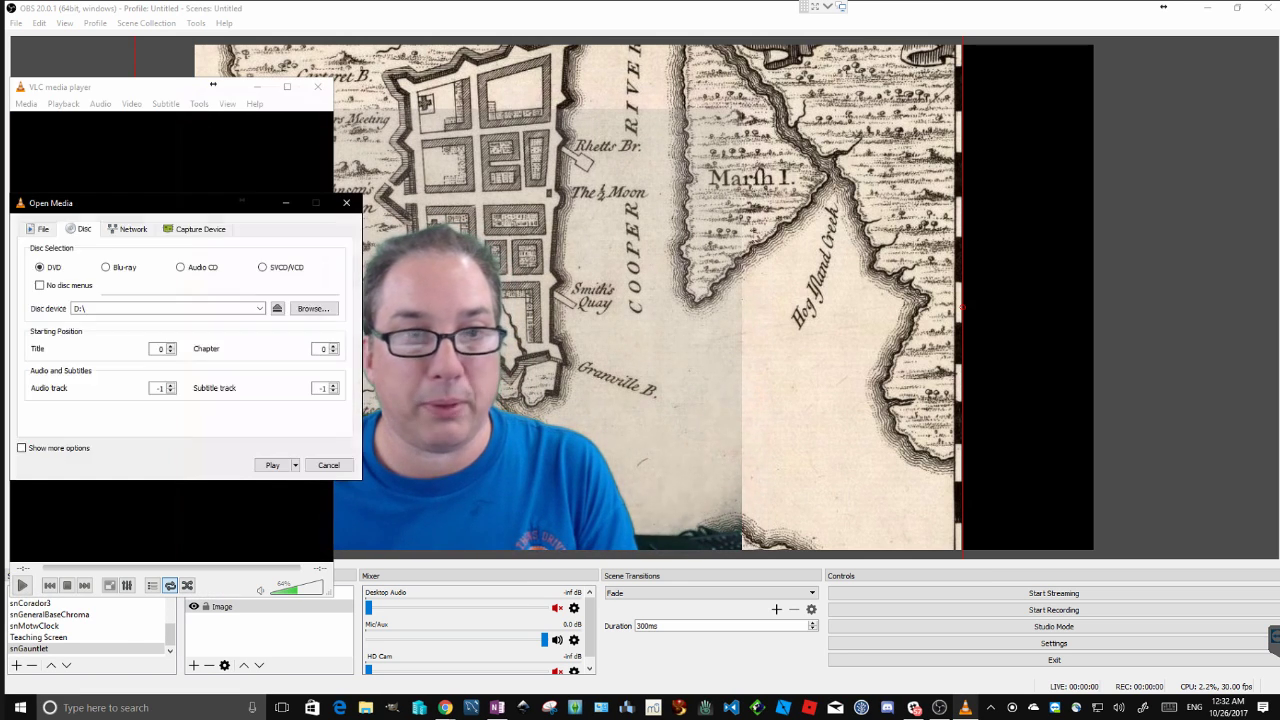
left_click(260, 309)
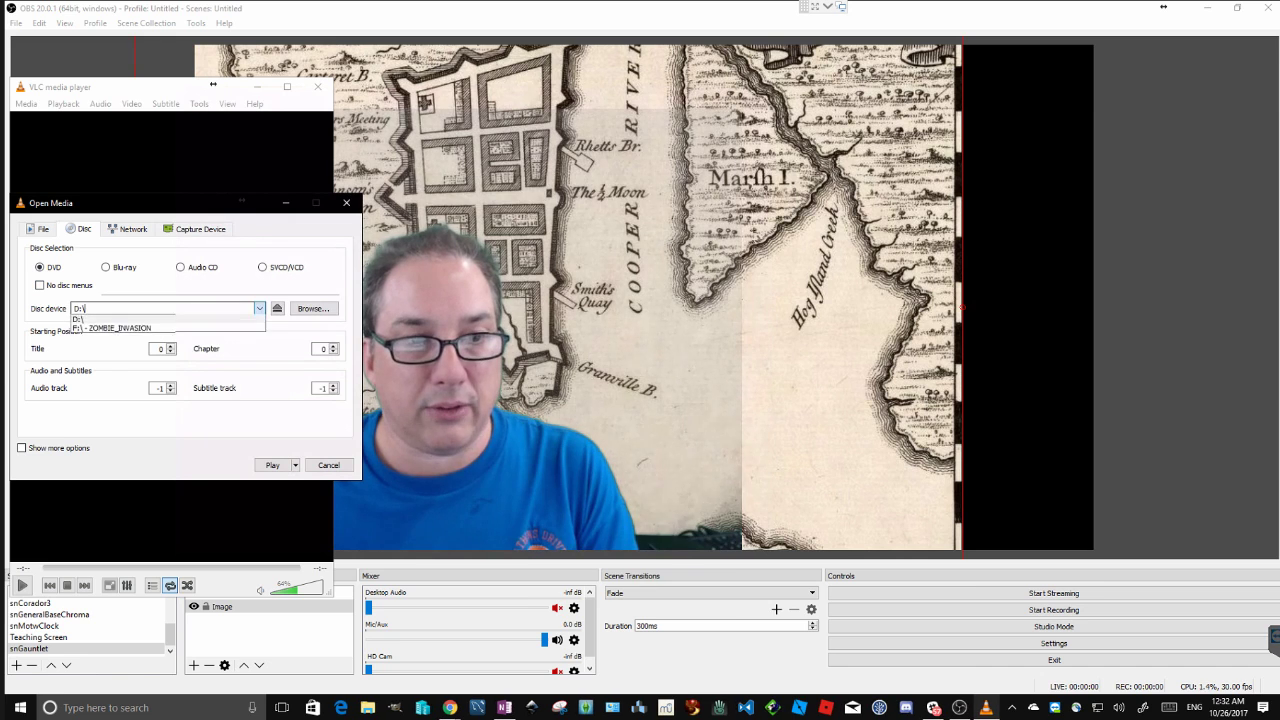
left_click(170, 327)
key("Return")
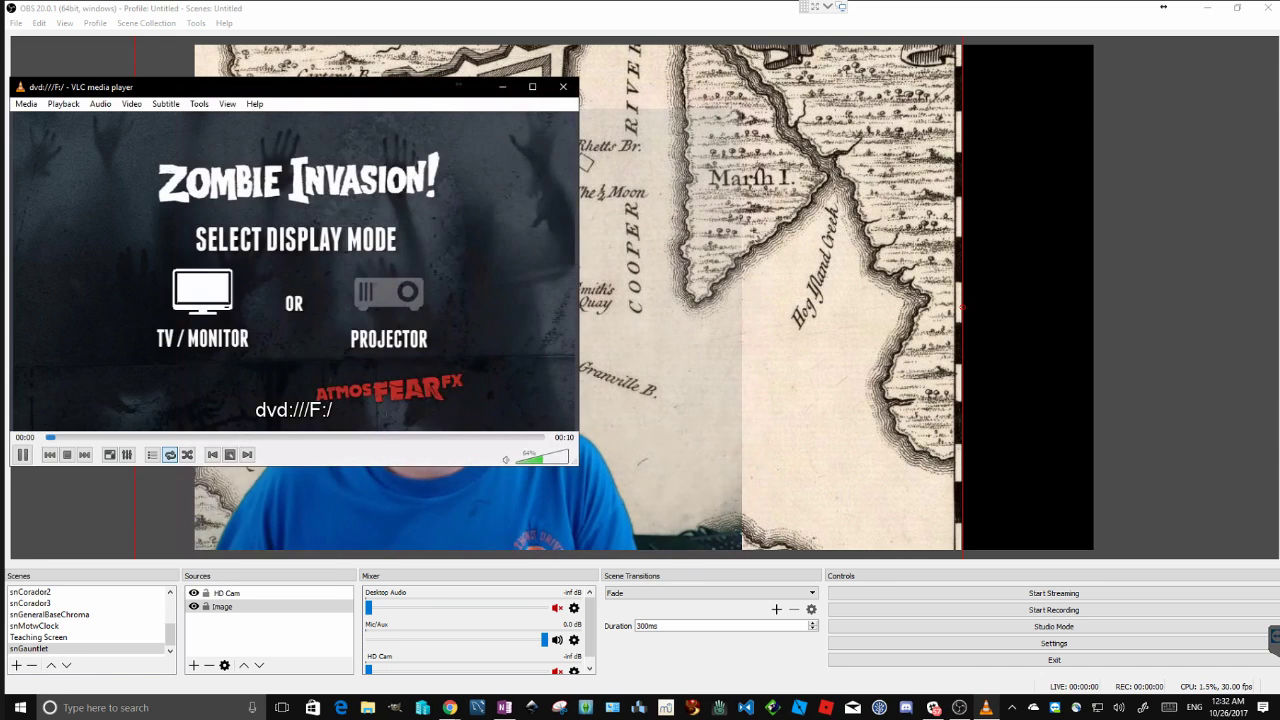
Start the DVD's zombie scenes in TV / Monitor display mode and move the VLC window off this screen.
key("Return")
key("Return")
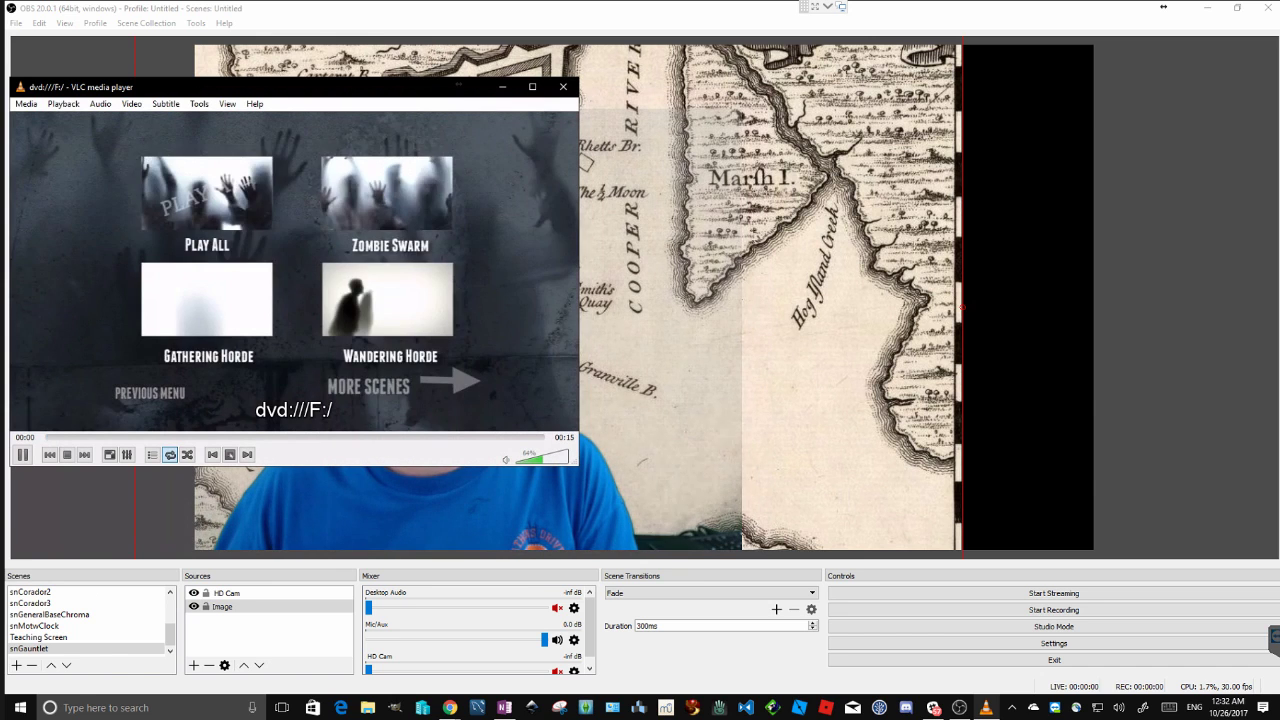
key("Return")
left_click_drag(369, 92, 0, 148)
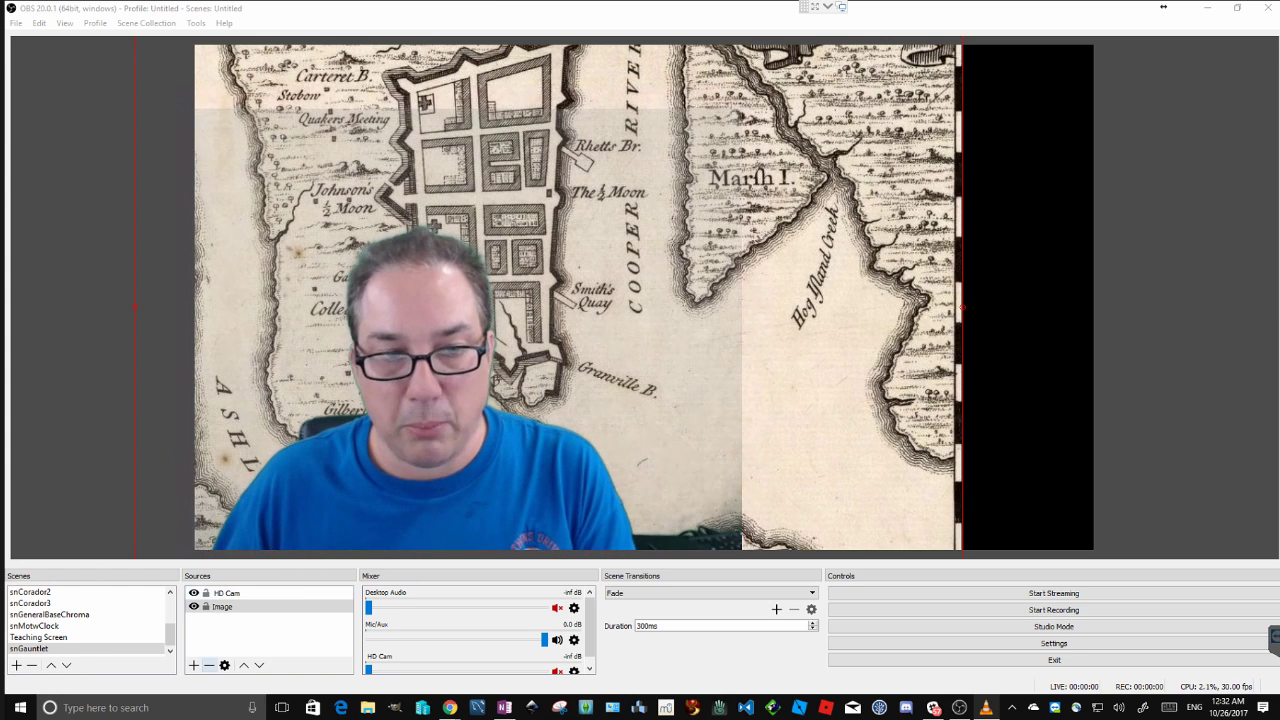
Back in OBS, add a Window Capture source named NewZombie that captures the VLC media player window playing dvd:///F:/.
left_click(194, 665)
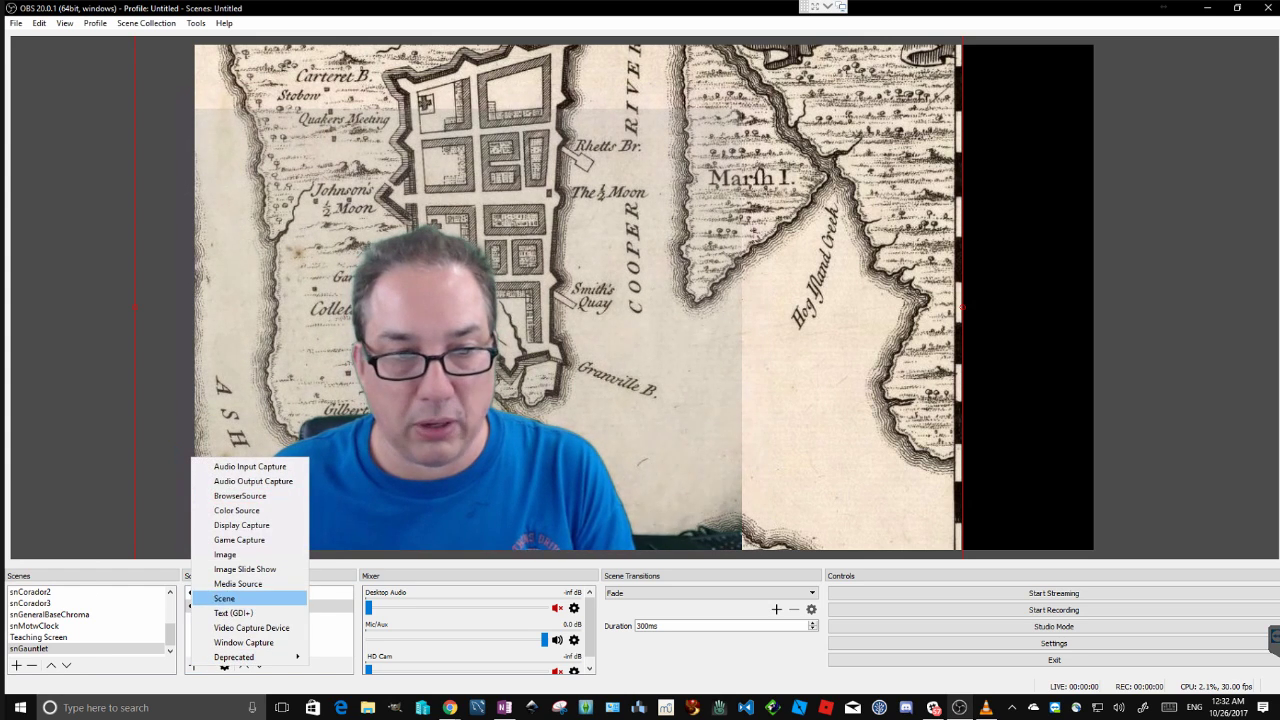
key("Down")
key("Down")
key("Down")
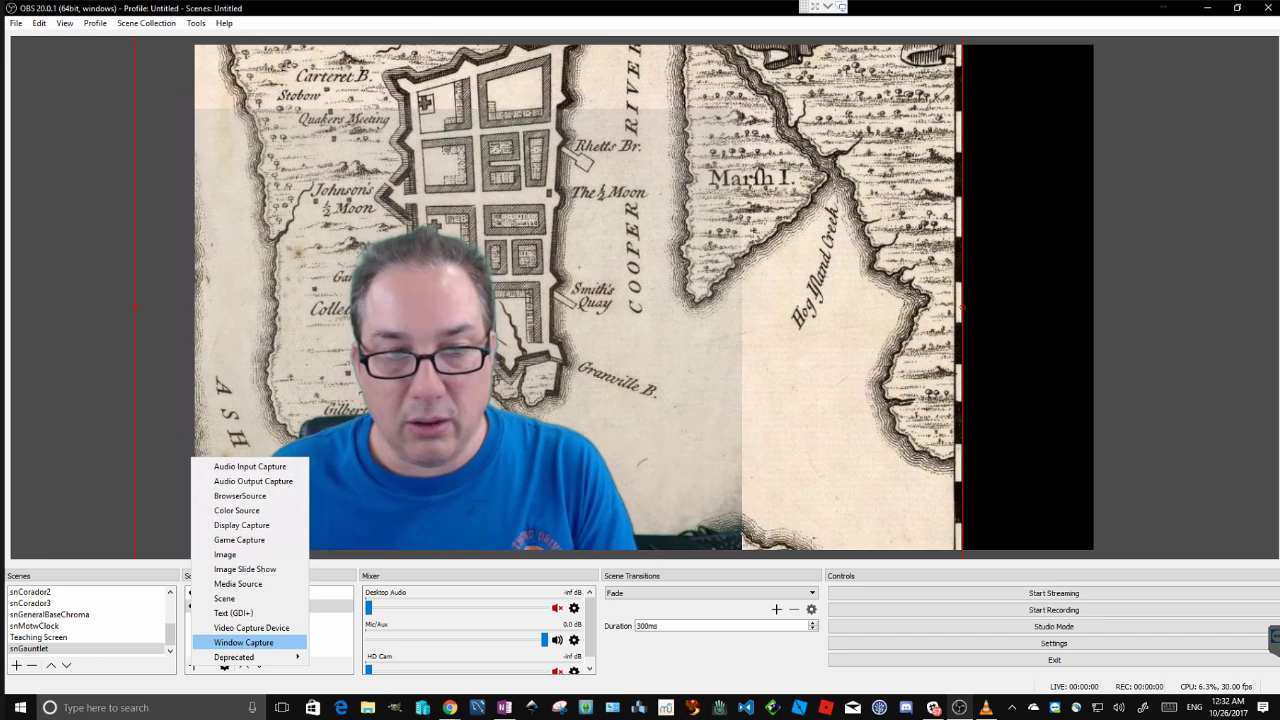
key("Return")
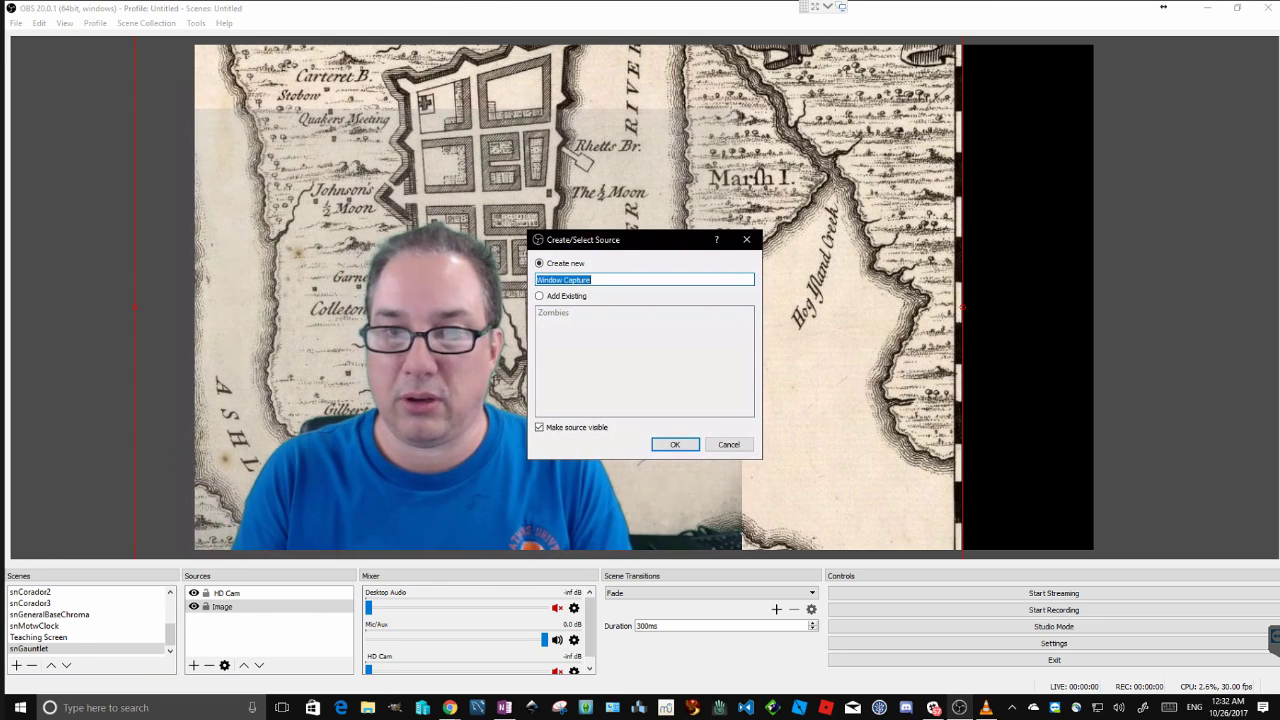
type("NewC")
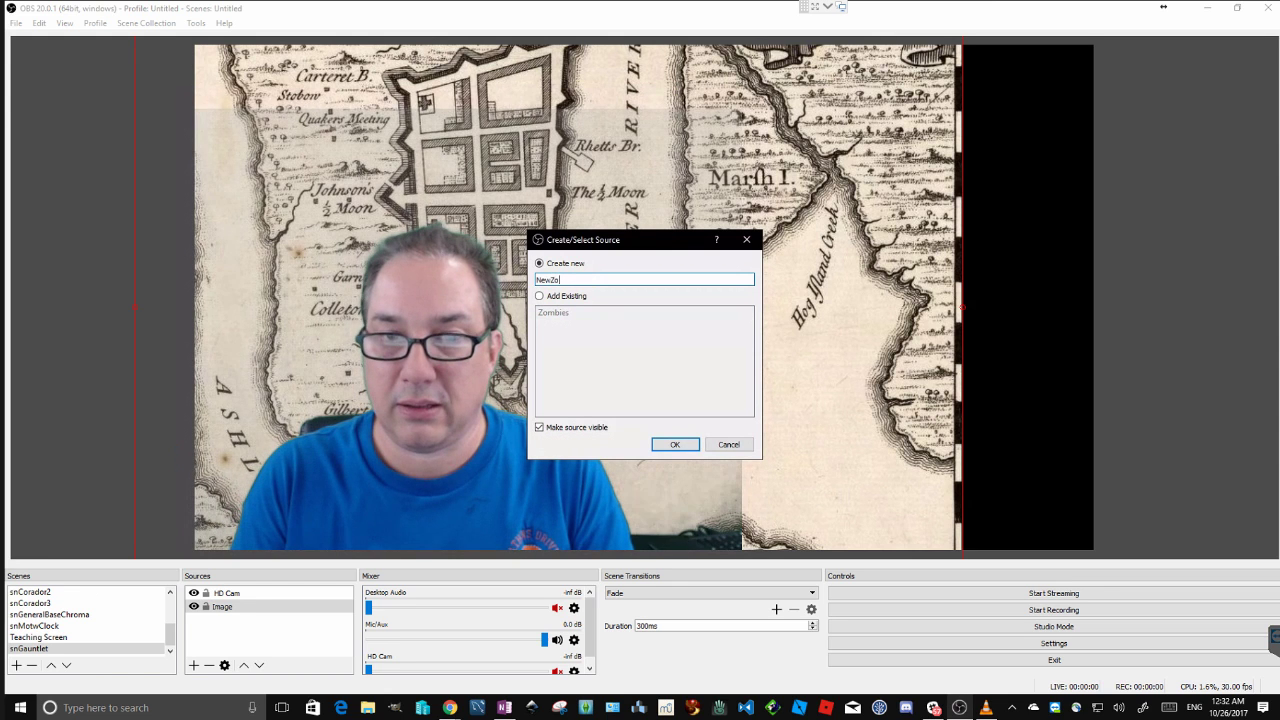
key("Return")
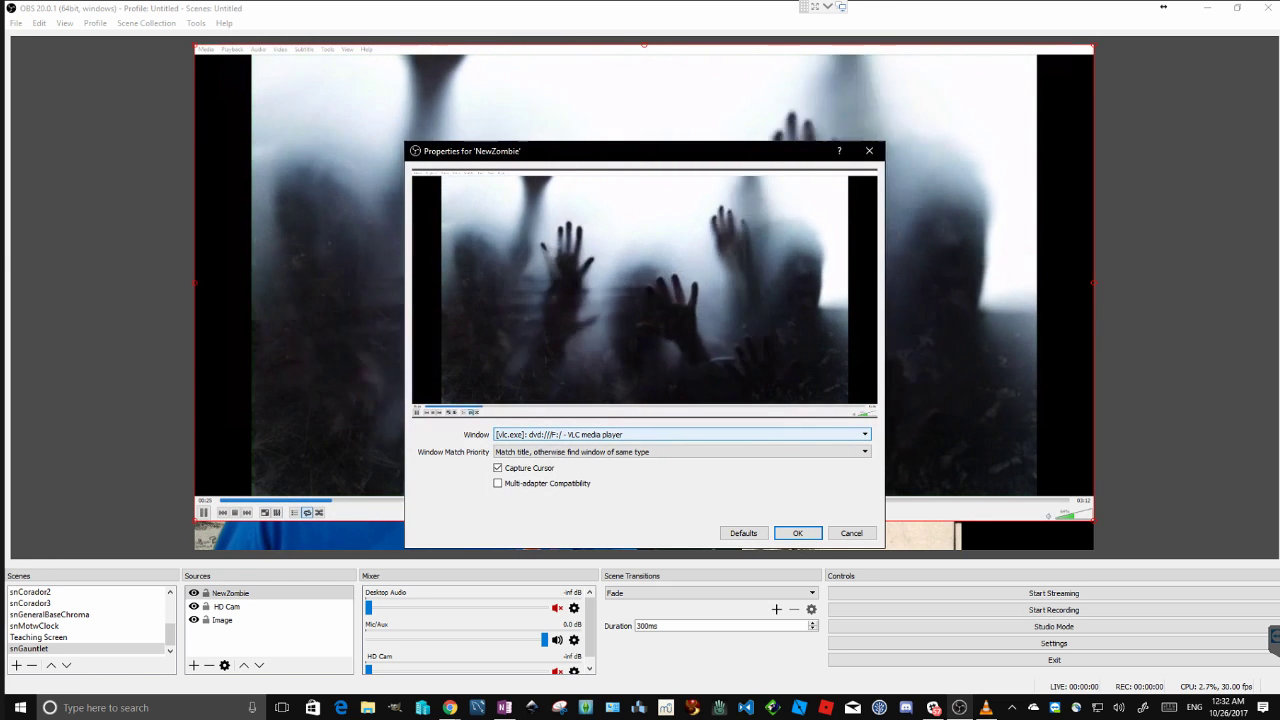
key("Return")
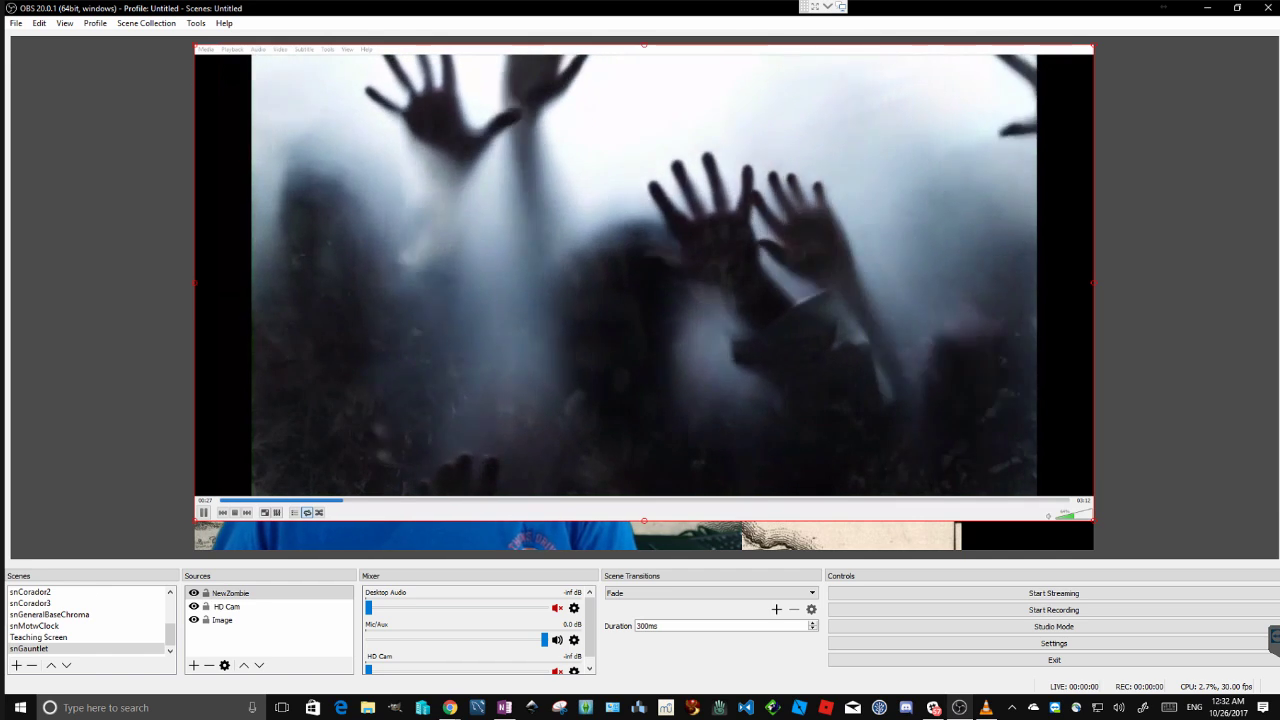
Place the NewZombie source between HD Cam and Image in the source order.
mouse_move(238, 594)
left_mouse_down()
mouse_move(244, 627)
mouse_move(231, 606)
left_mouse_up()
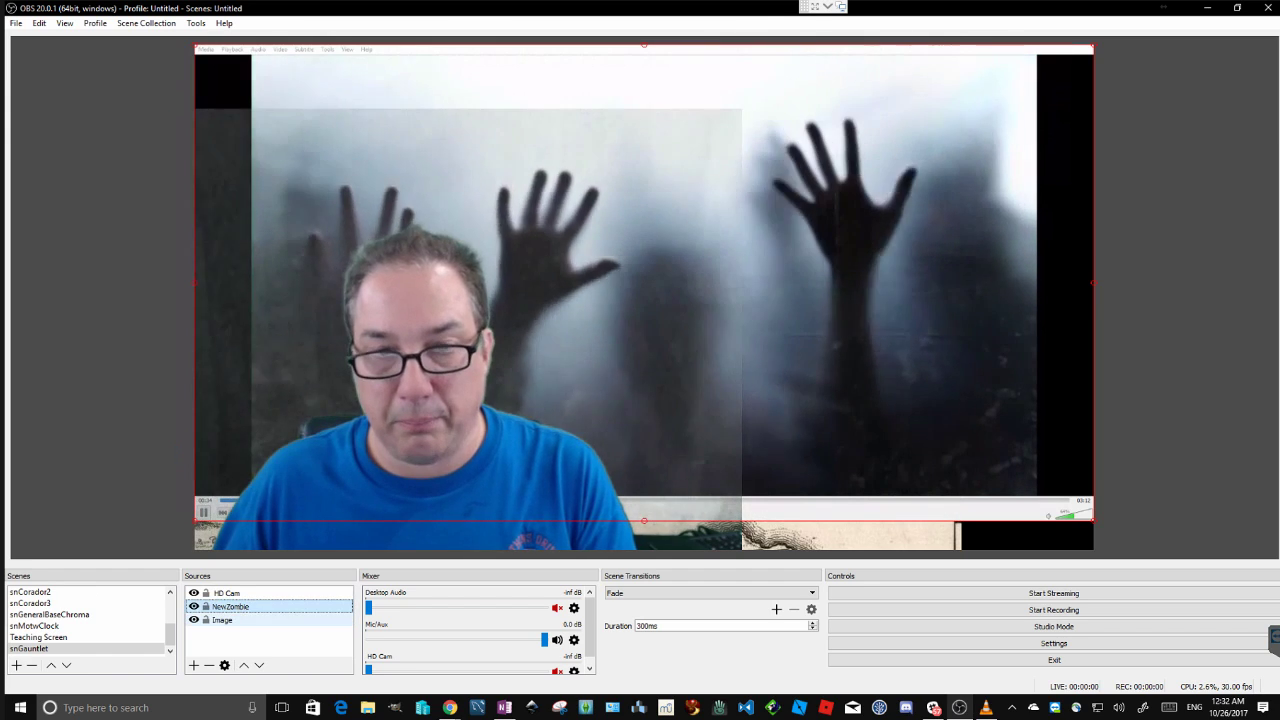
left_click(640, 320)
left_click(800, 400)
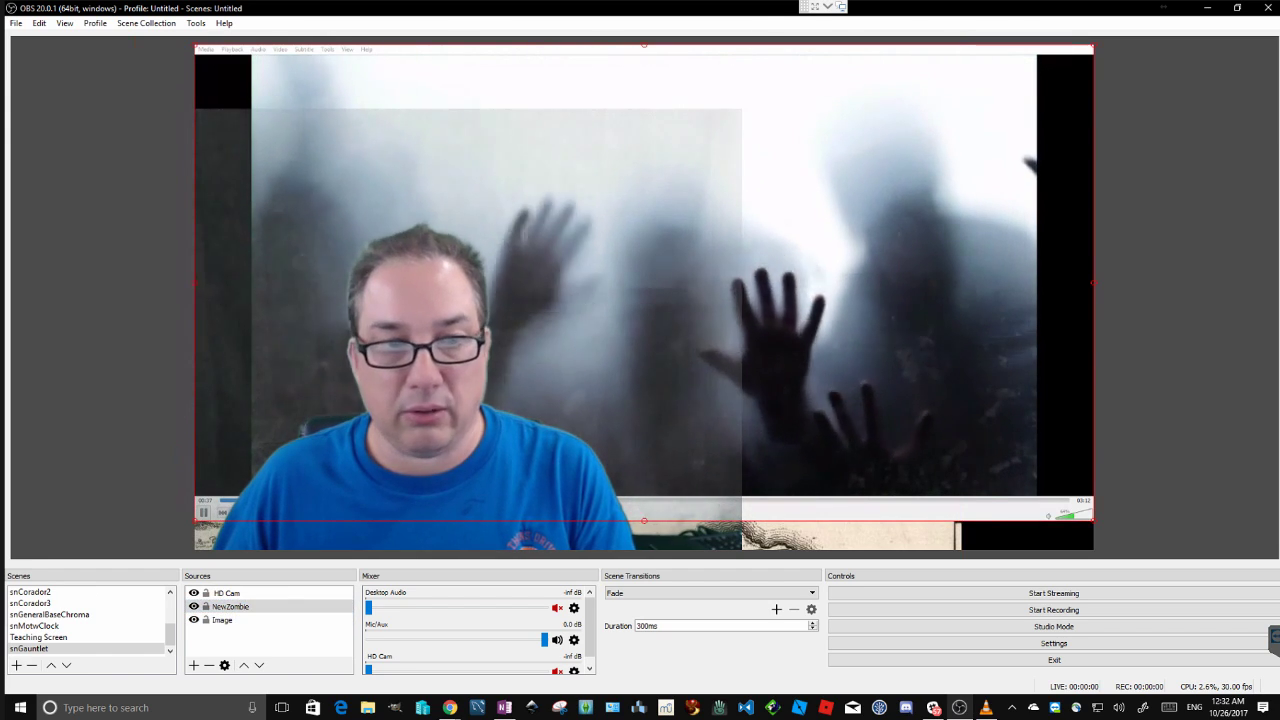
Enlarge and reposition the NewZombie source so its video fills the canvas, with the VLC menu bar and black side bars outside it.
left_click(232, 607)
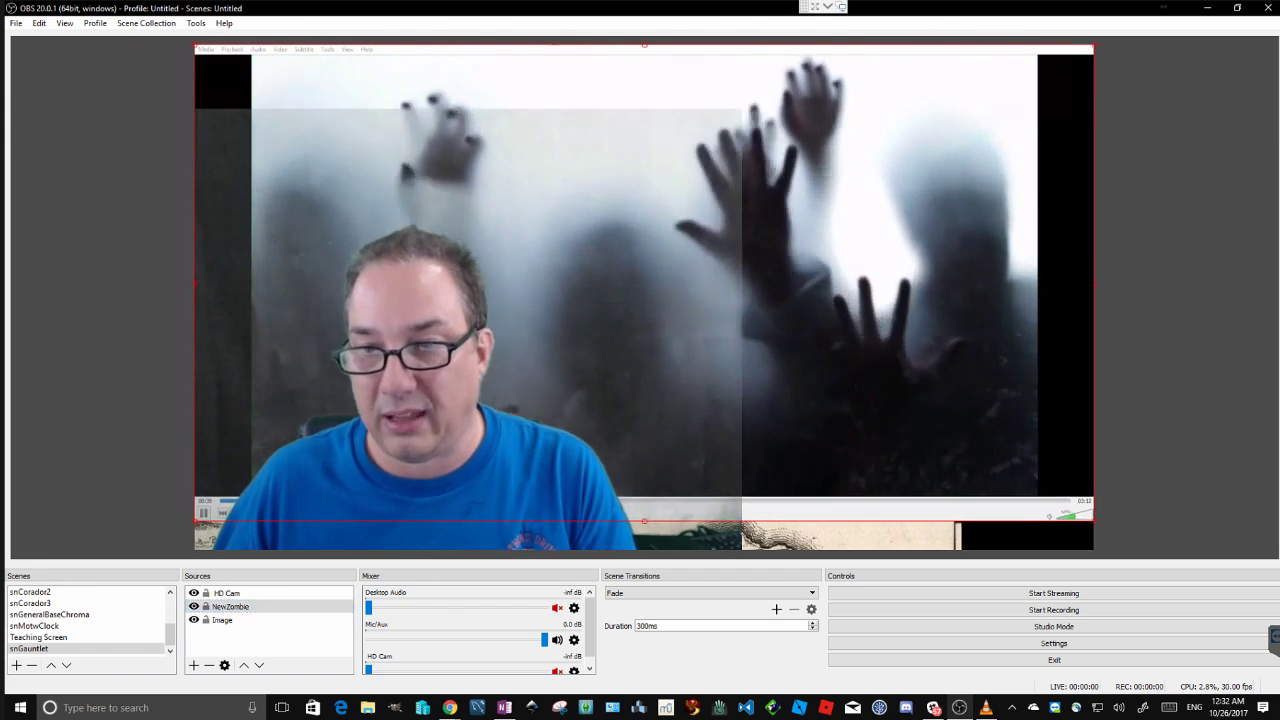
left_click_drag(1093, 520, 1210, 582)
left_click_drag(800, 350, 724, 350)
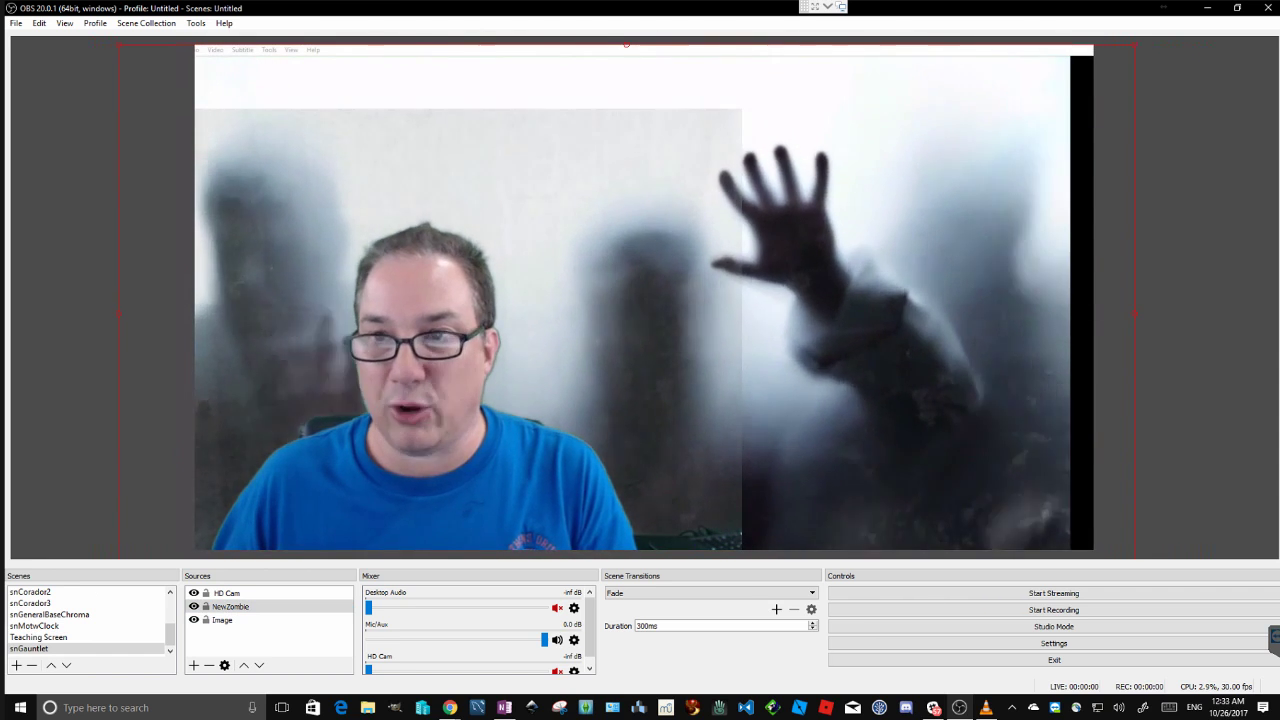
left_click_drag(1135, 45, 1167, 28)
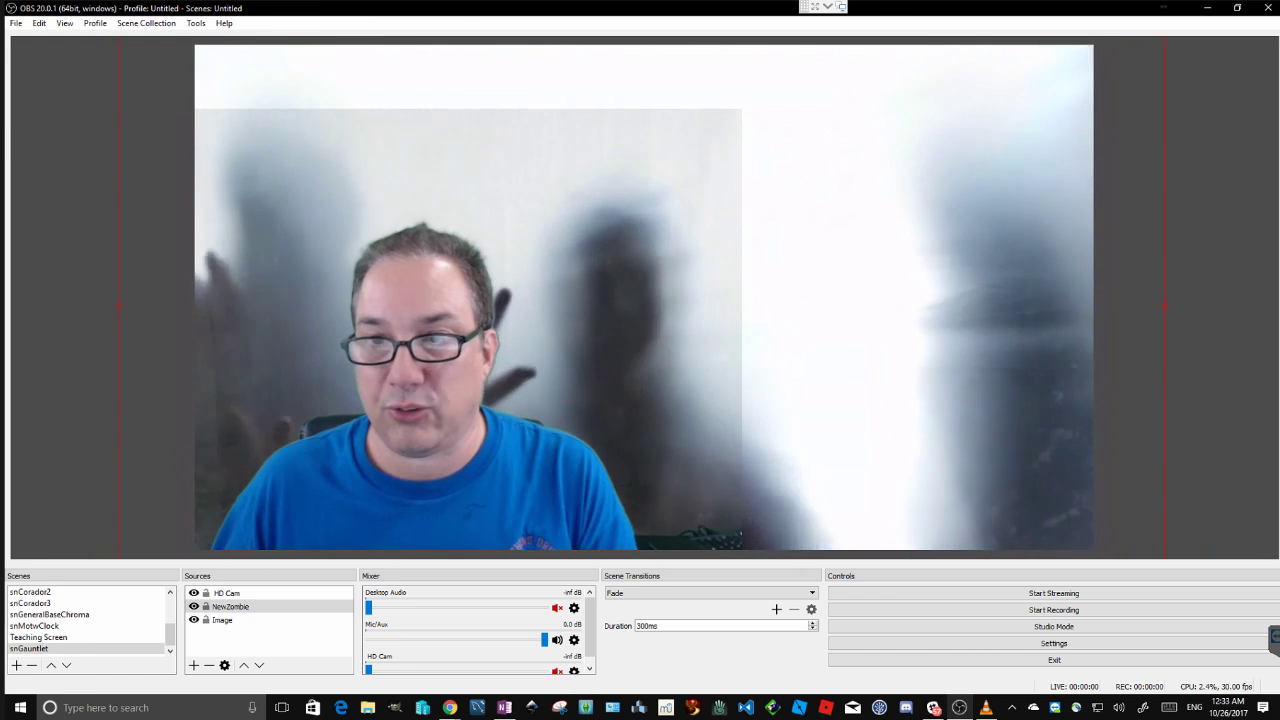
left_click_drag(724, 350, 728, 353)
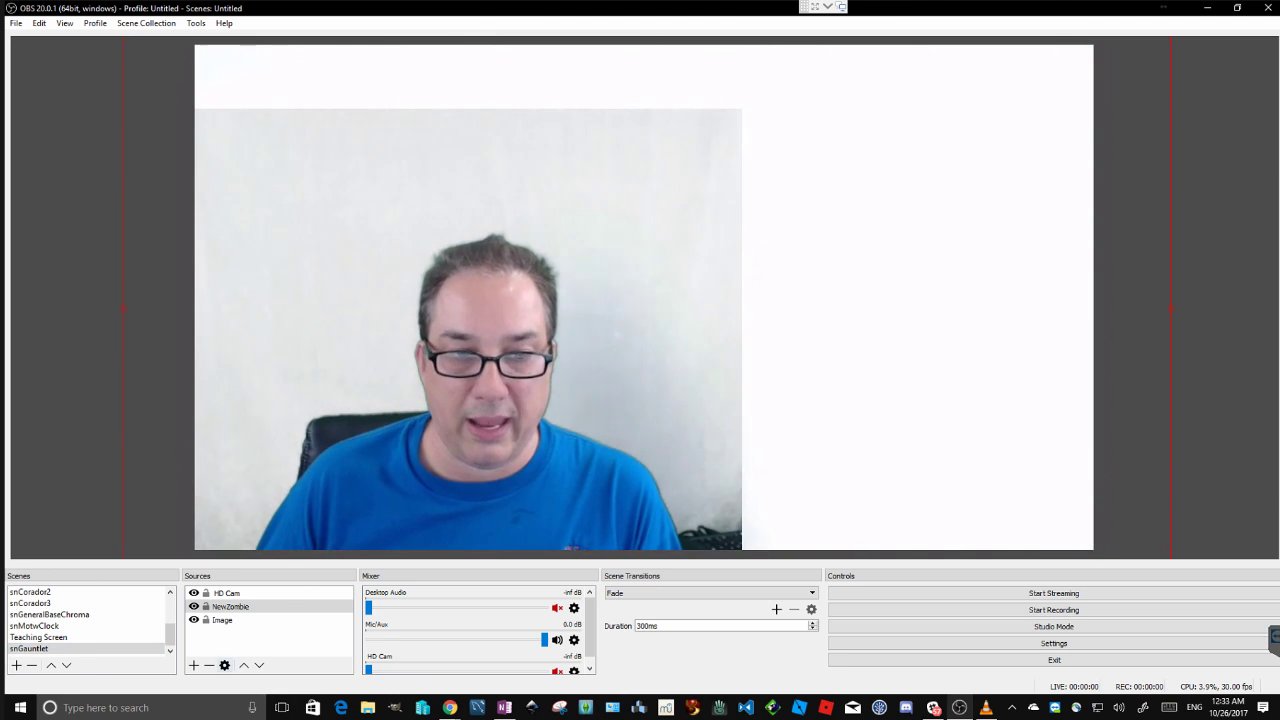
Add the existing DiceRoller browser source to the snGauntlet scene and place it along the right side of the canvas.
left_click(194, 665)
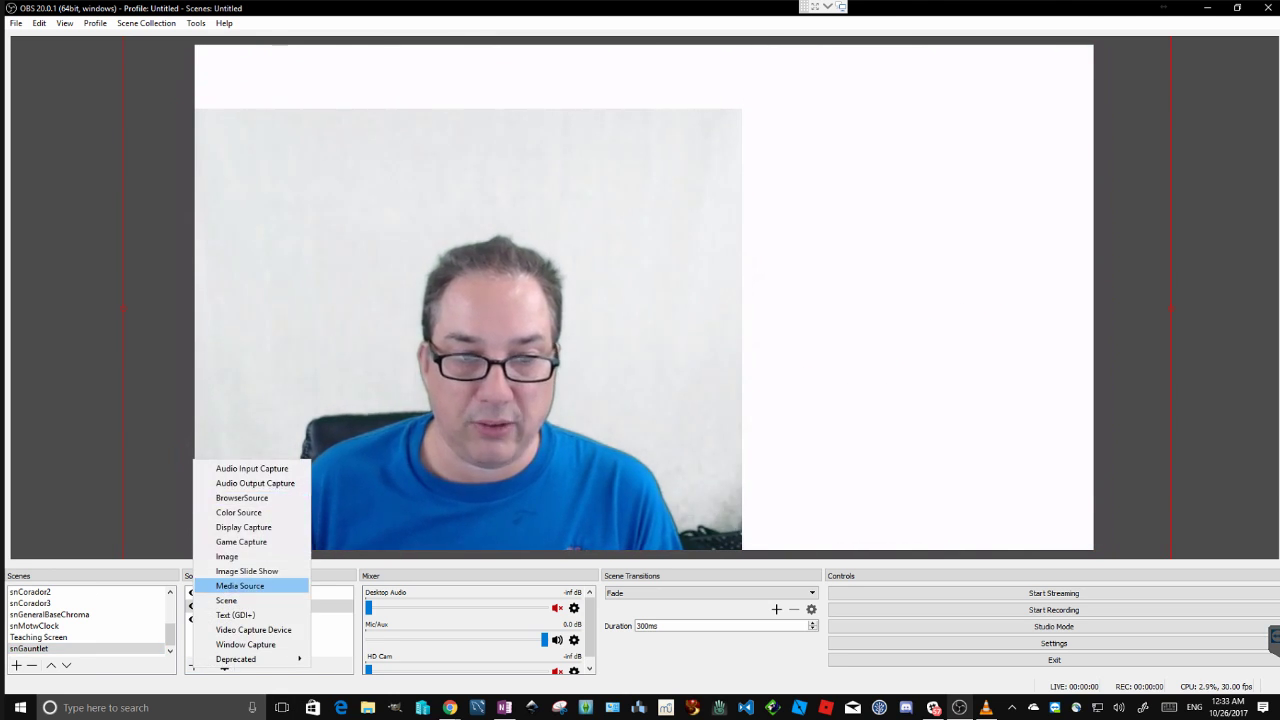
left_click(242, 497)
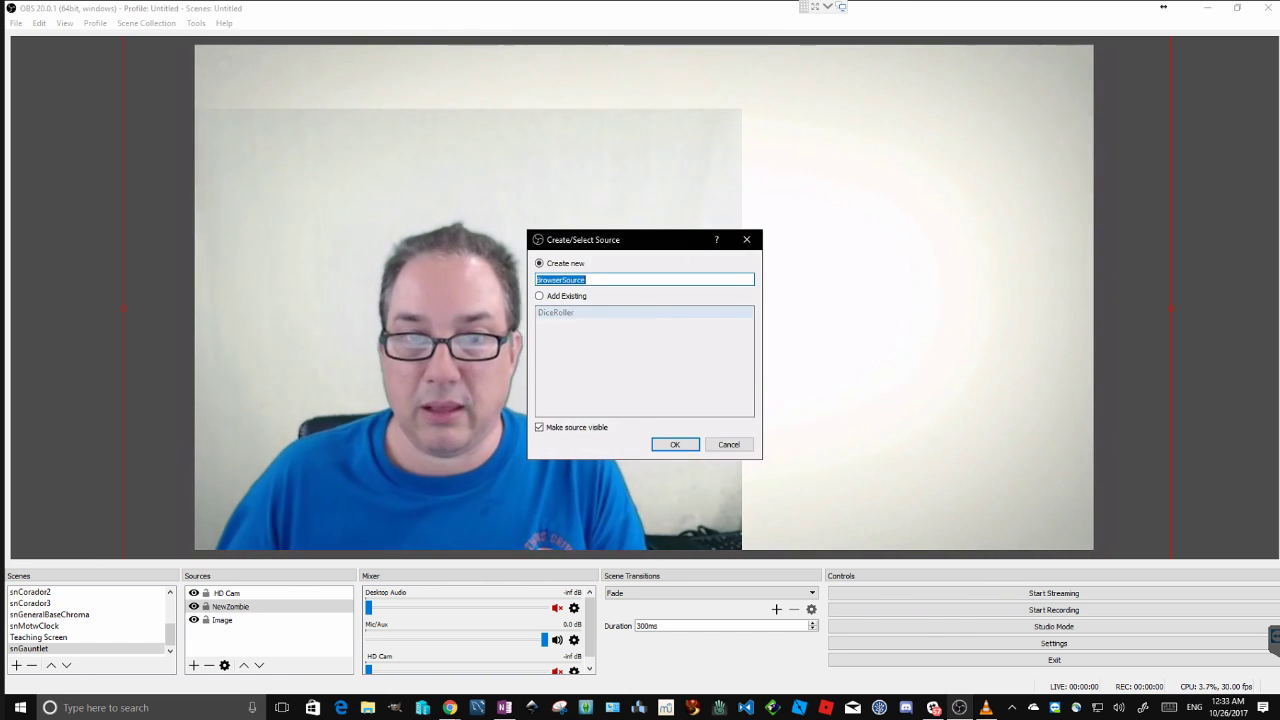
left_click(539, 296)
left_click(556, 312)
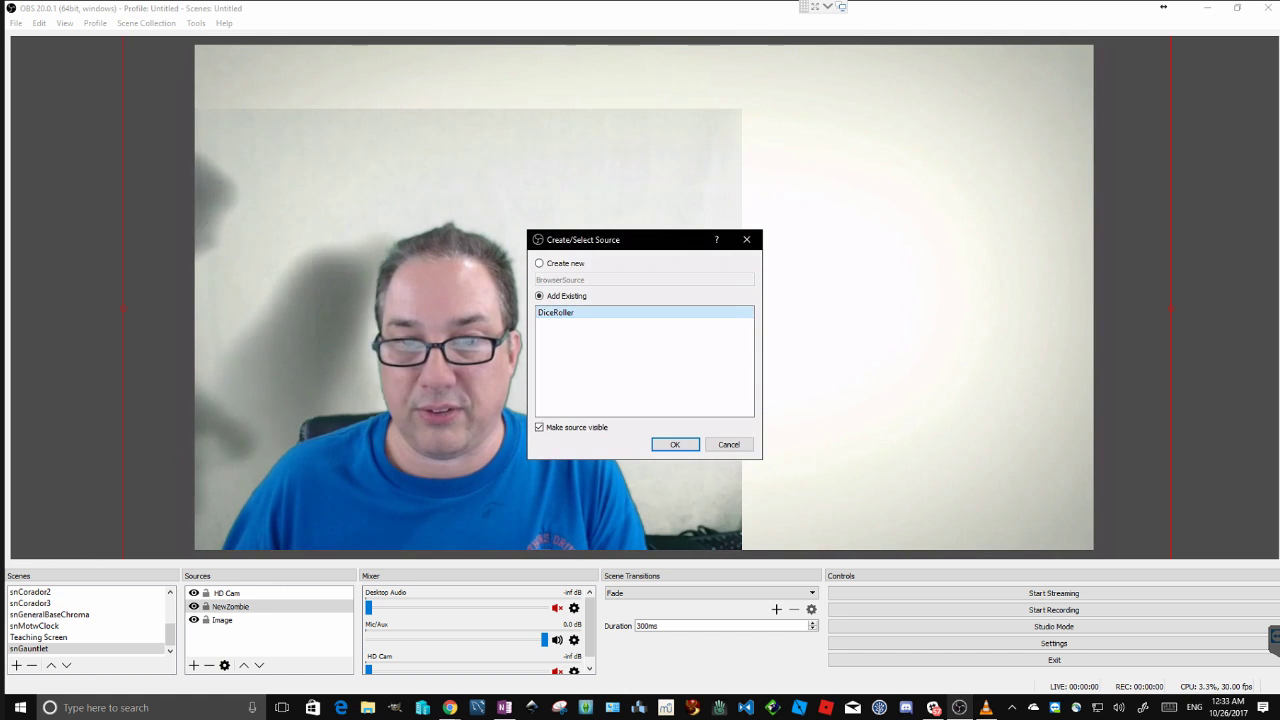
left_click(675, 444)
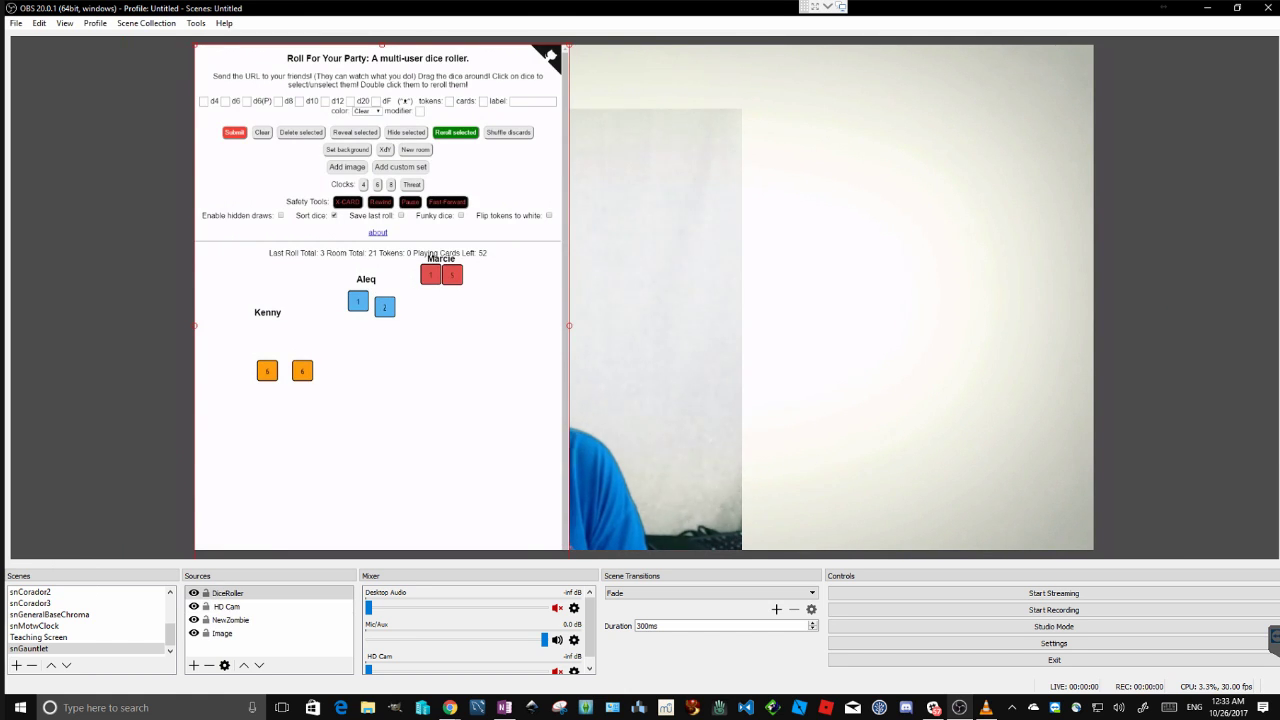
left_click_drag(380, 300, 905, 310)
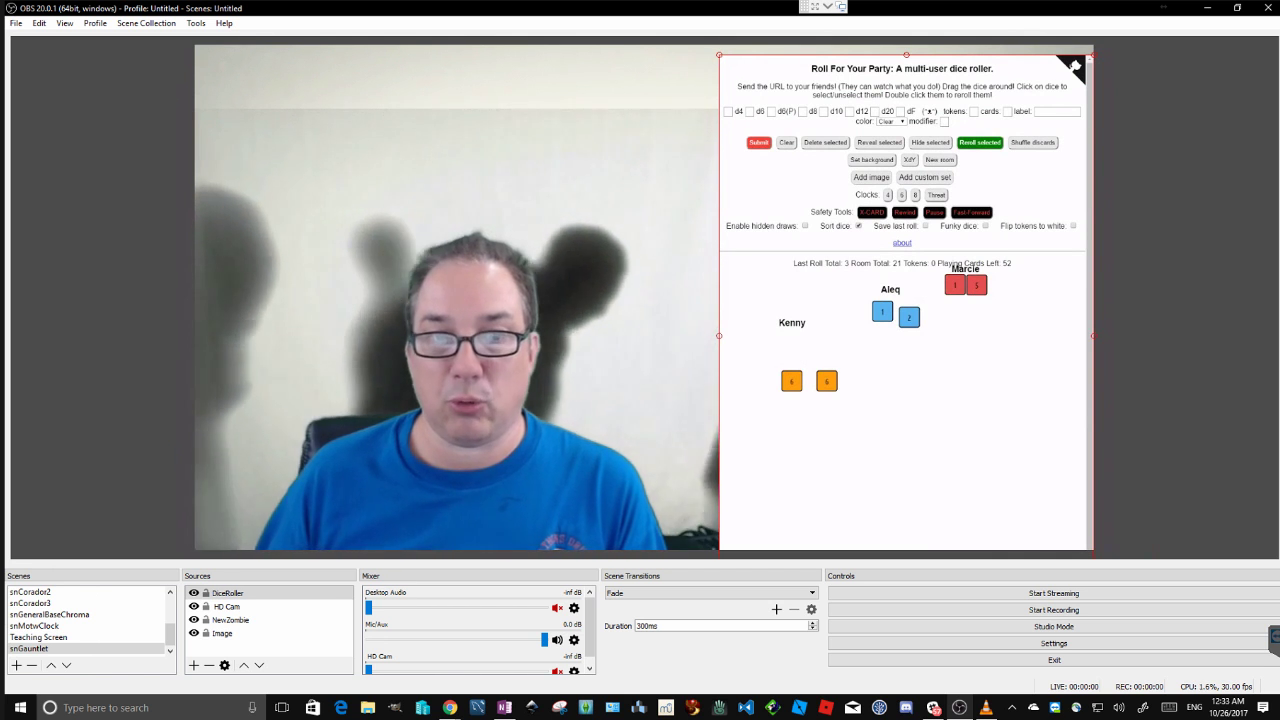
Preview the snMotwClock, snGeneralBaseChroma, snCorador3 and snCorador2 scenes, and return to snGauntlet.
left_click(231, 620)
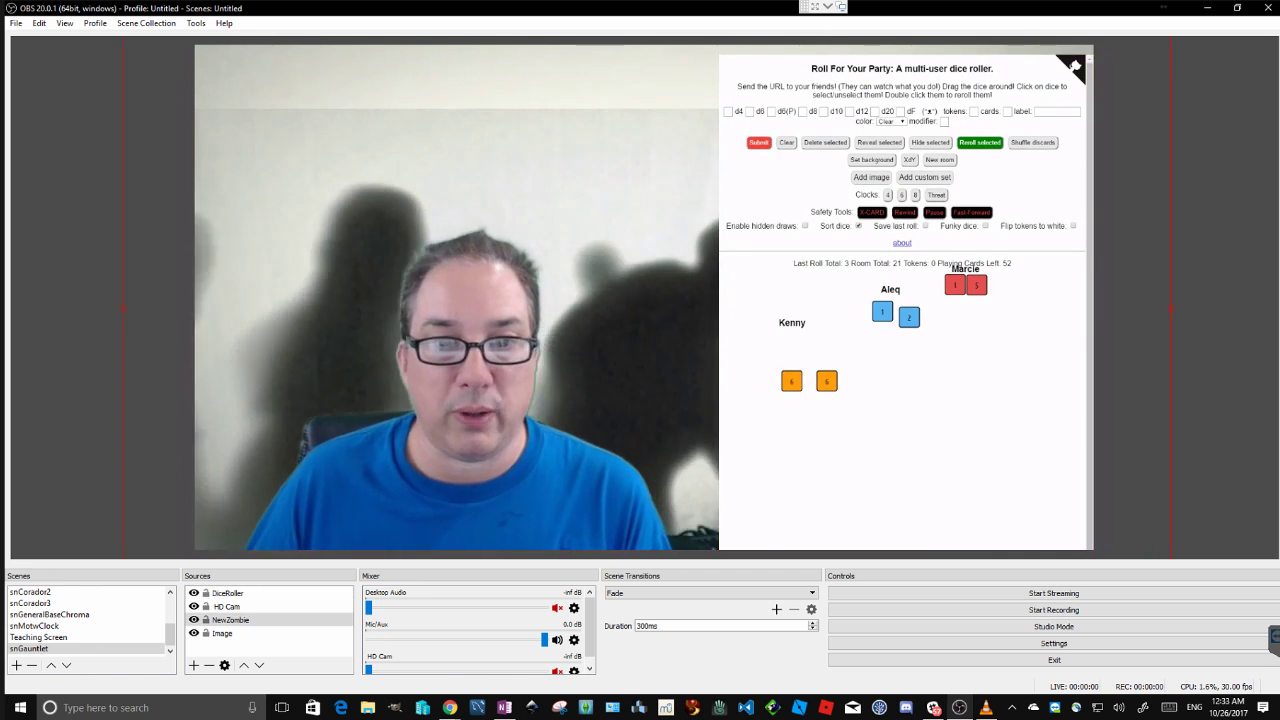
left_click(48, 626)
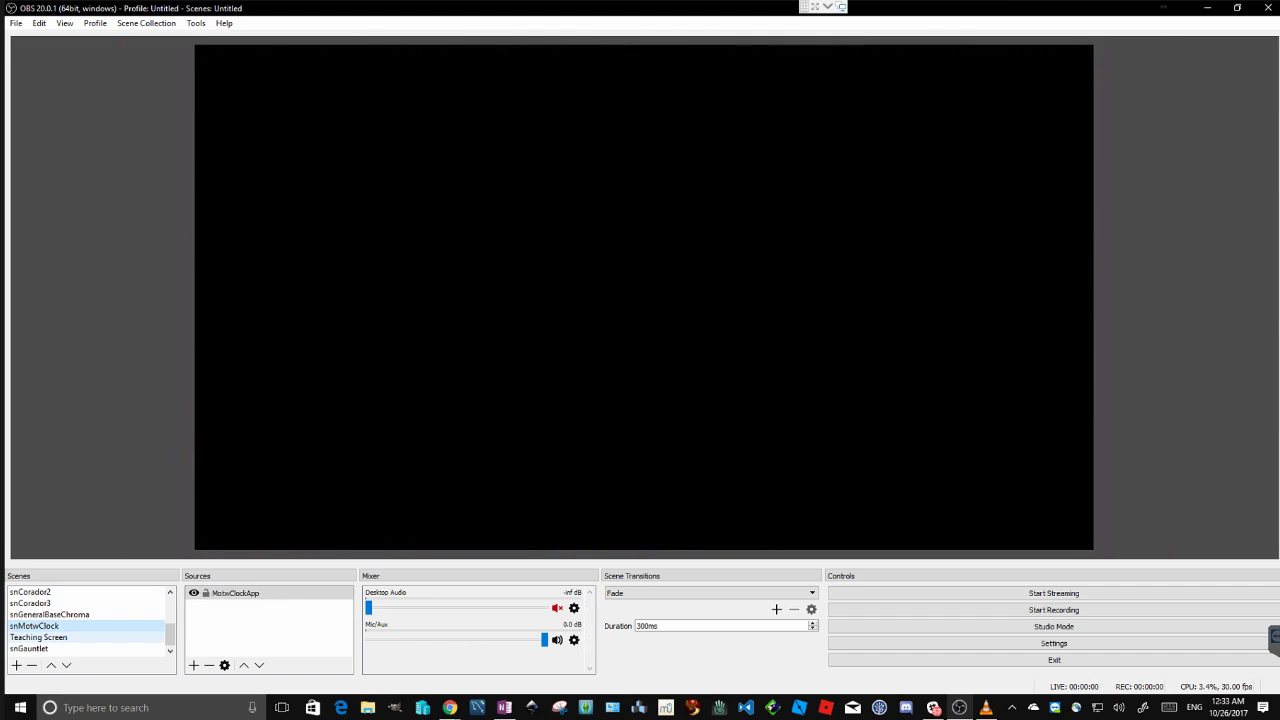
left_click(46, 648)
left_click(49, 615)
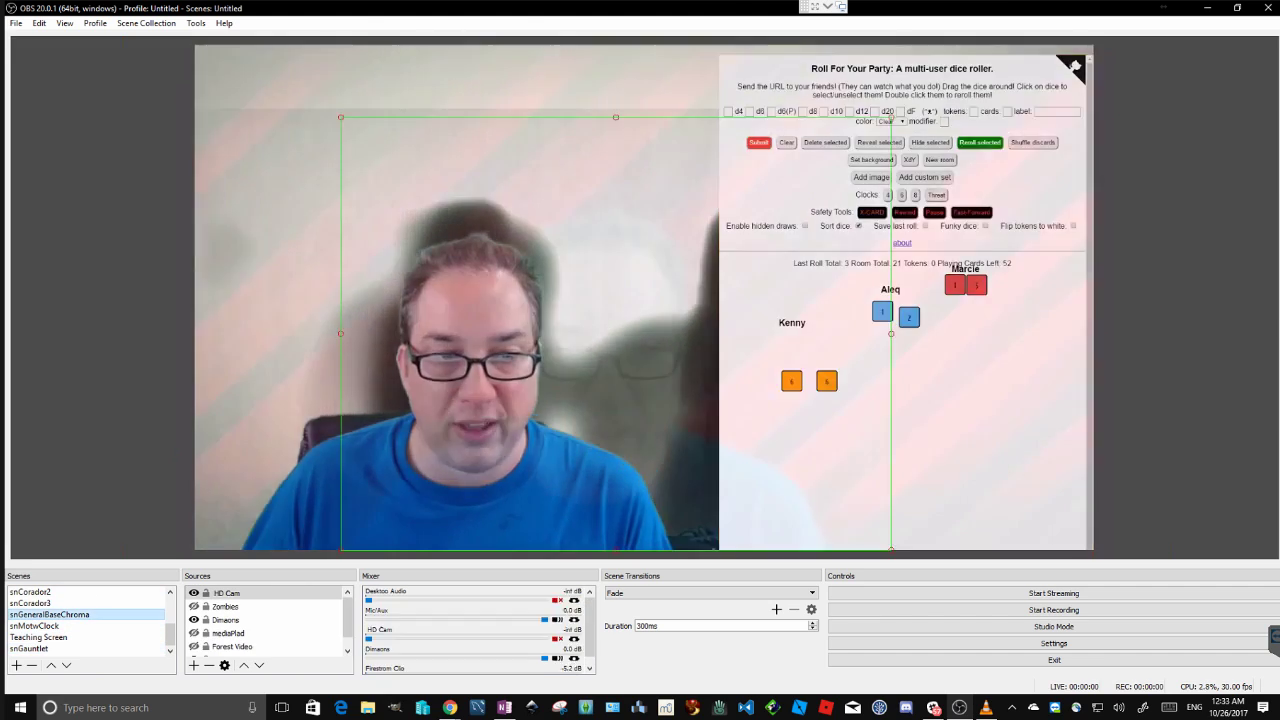
left_click(30, 603)
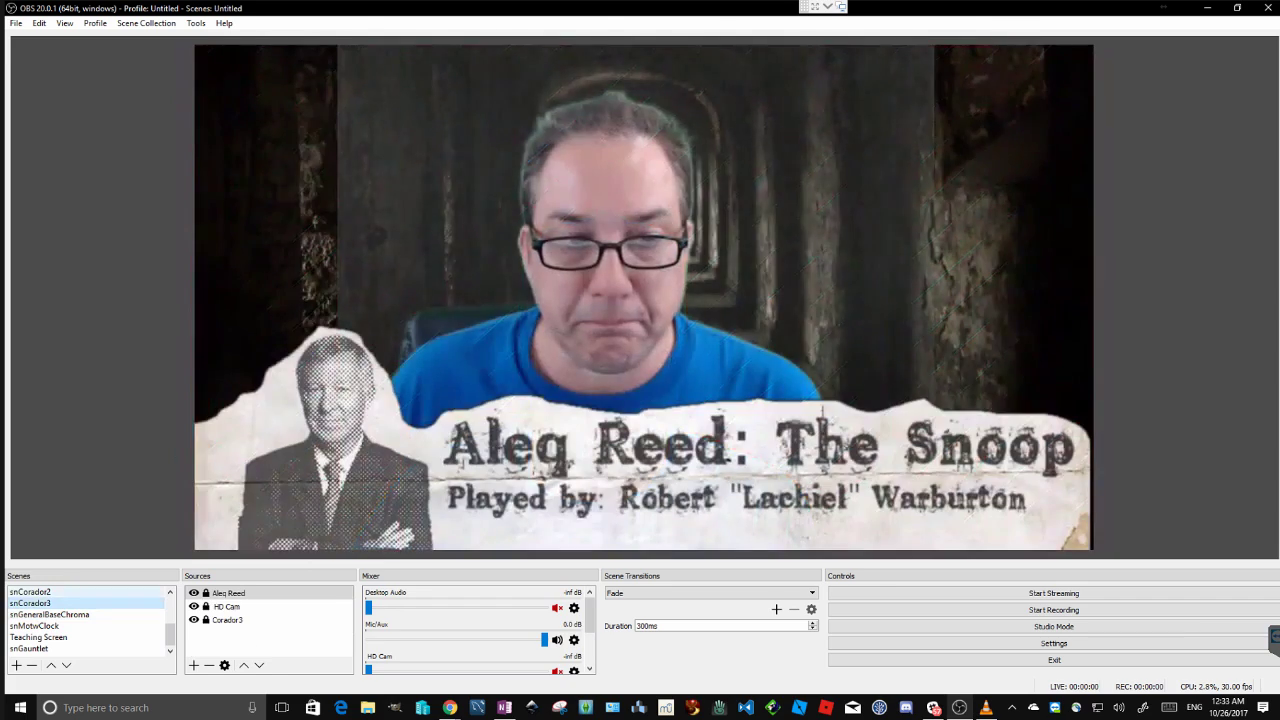
left_click(30, 592)
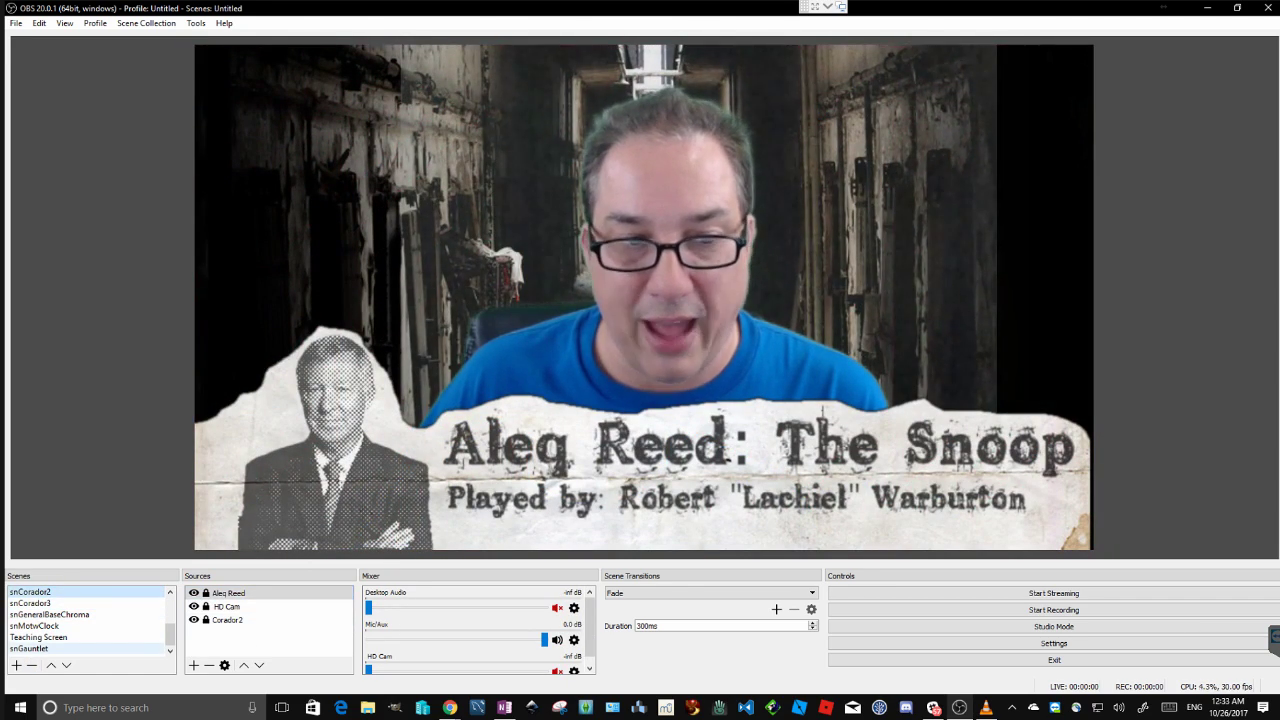
left_click(30, 649)
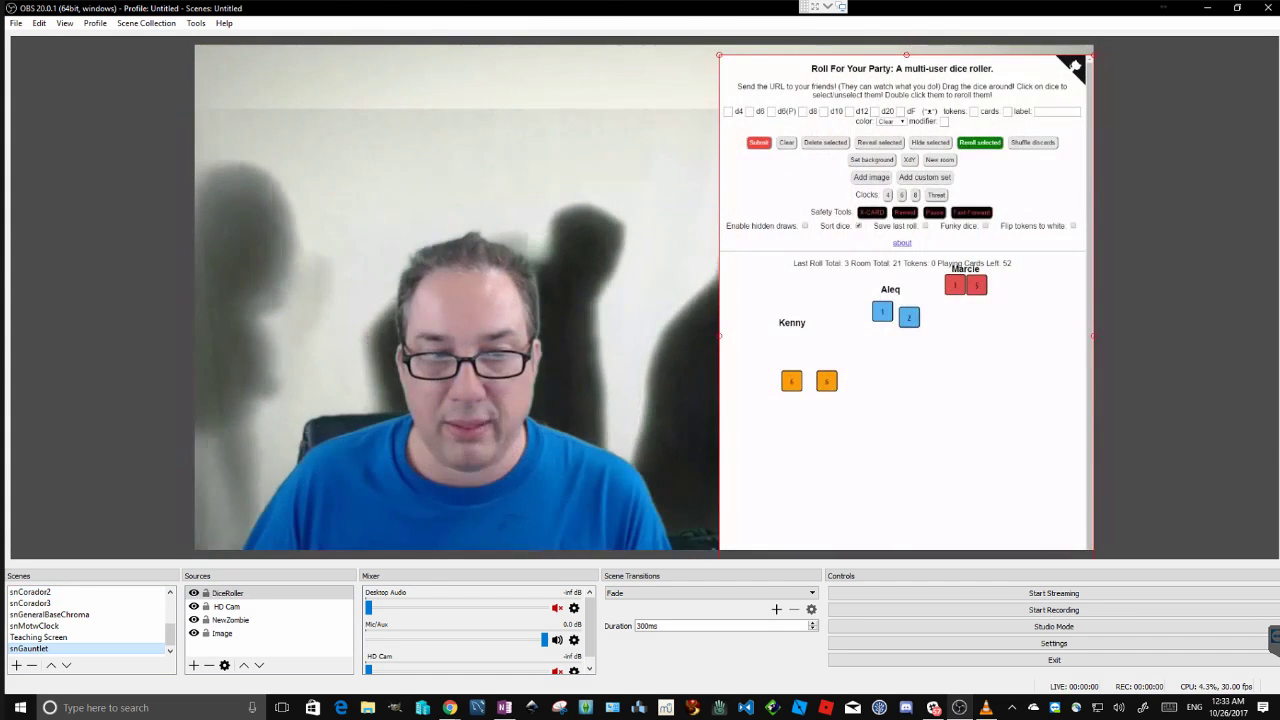